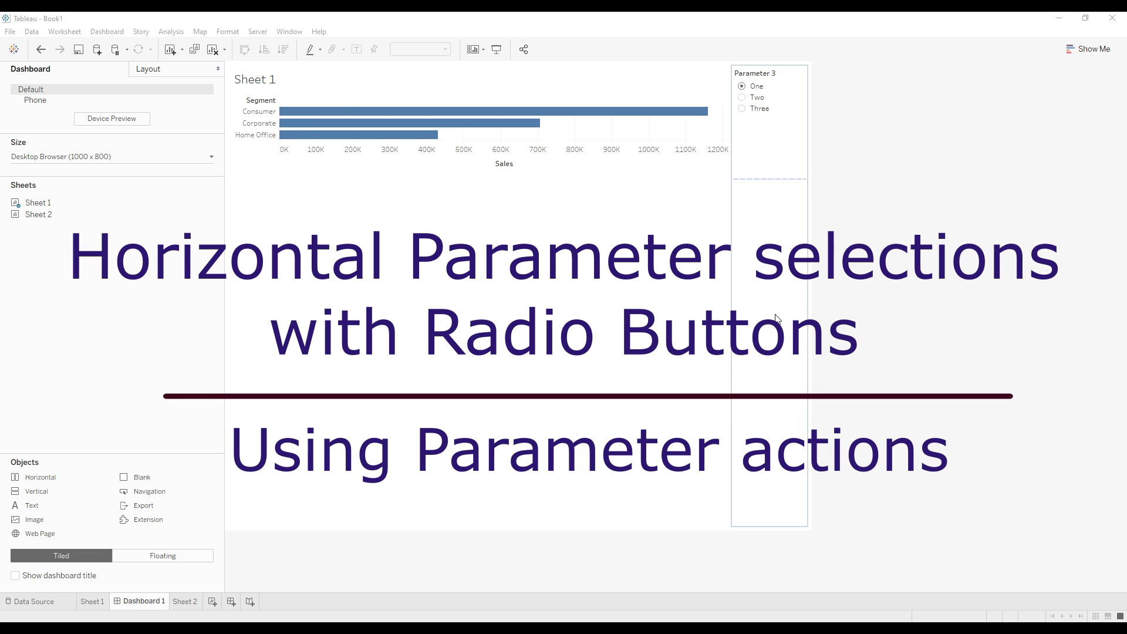
# Step: Shorten the Parameter 3 control to about two visible options and widen its container on the dashboard
pyautogui.click(757, 171)
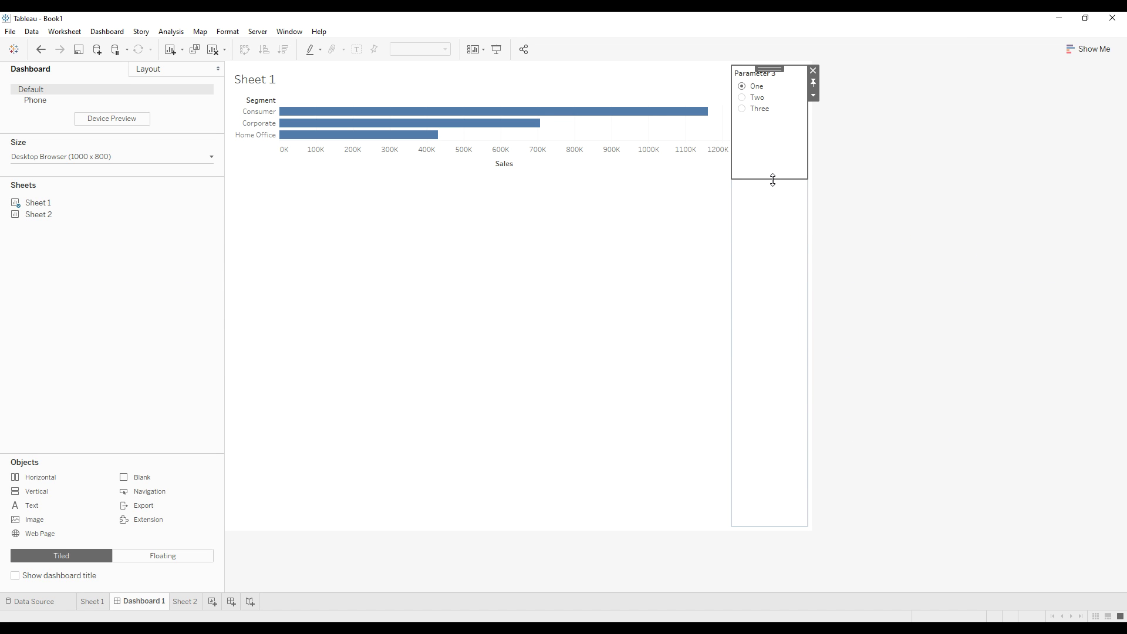
pyautogui.click(772, 179)
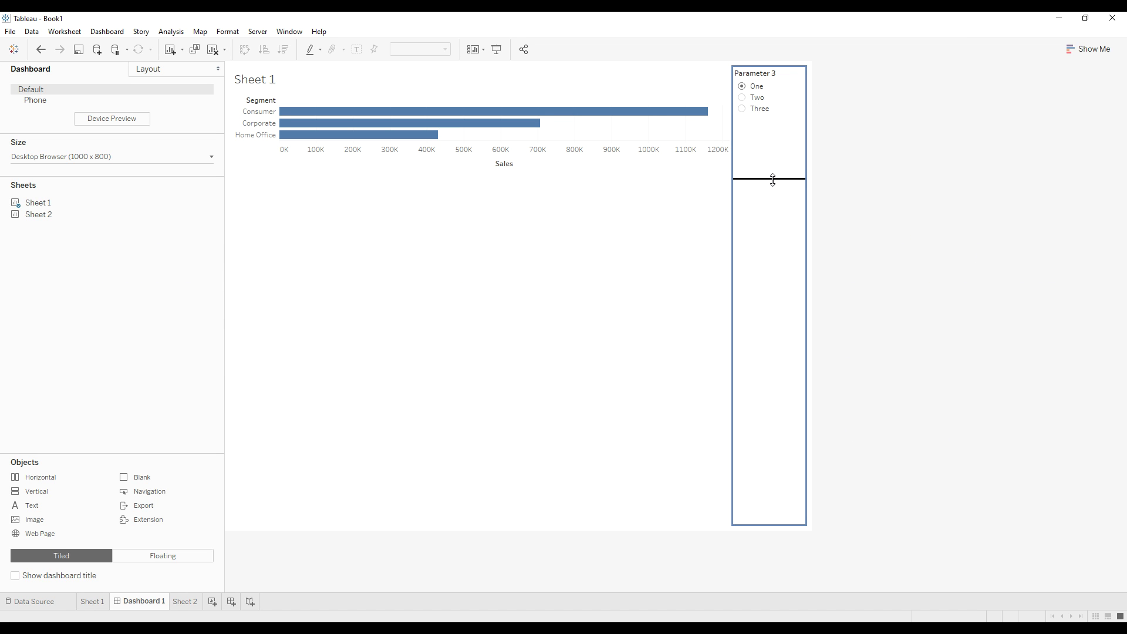
pyautogui.moveTo(773, 179); pyautogui.dragTo(776, 104)
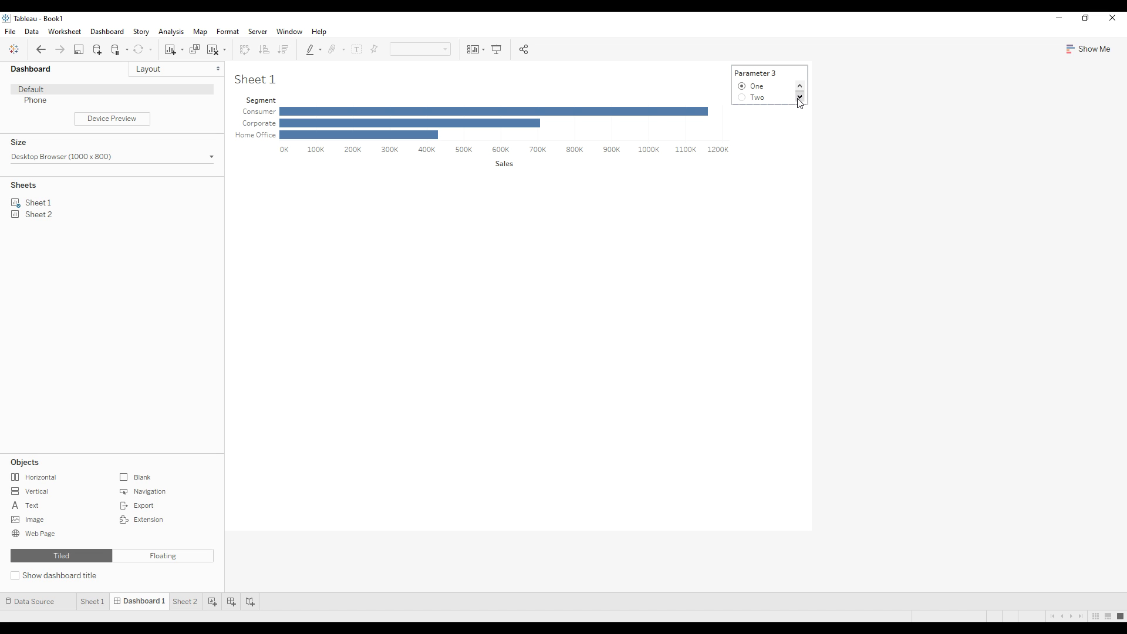
pyautogui.moveTo(731, 232); pyautogui.dragTo(669, 233)
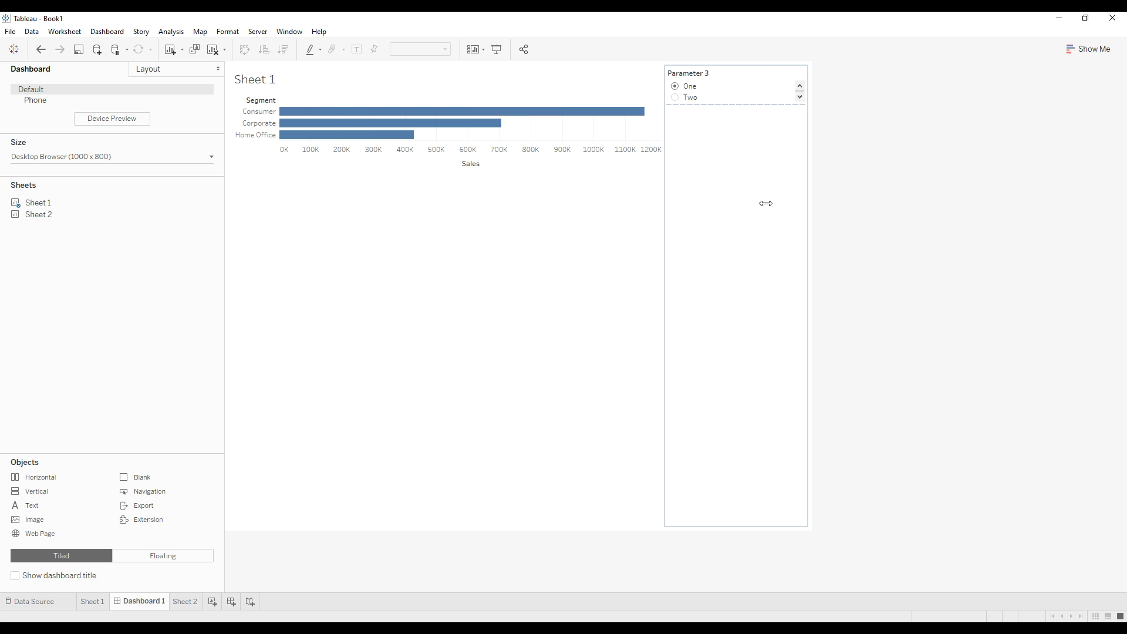
pyautogui.click(762, 82)
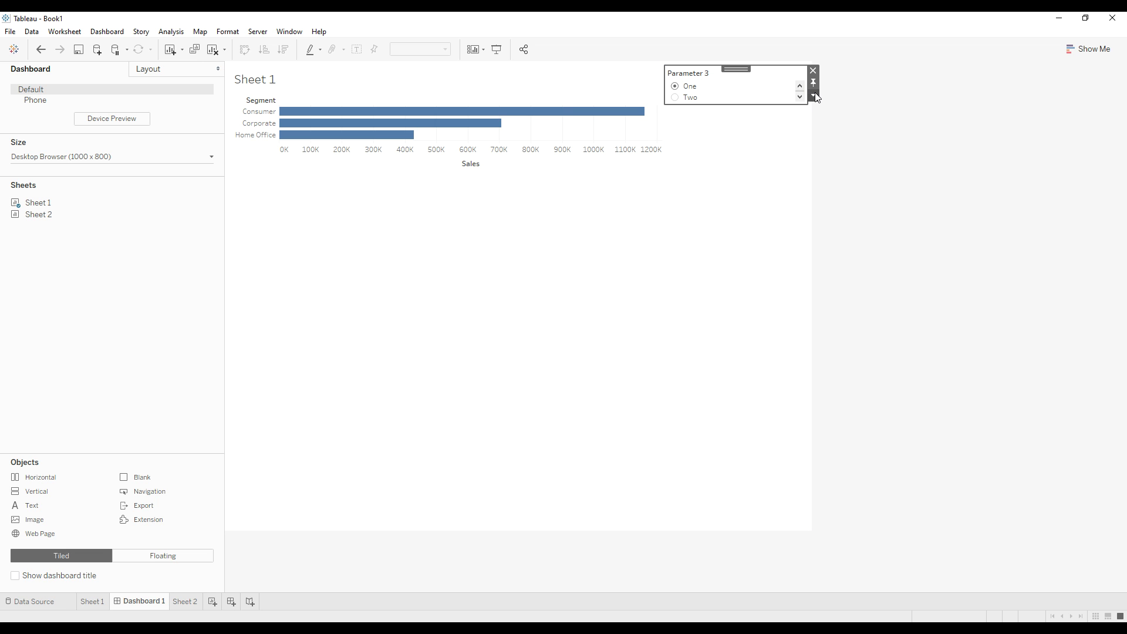
pyautogui.click(813, 96)
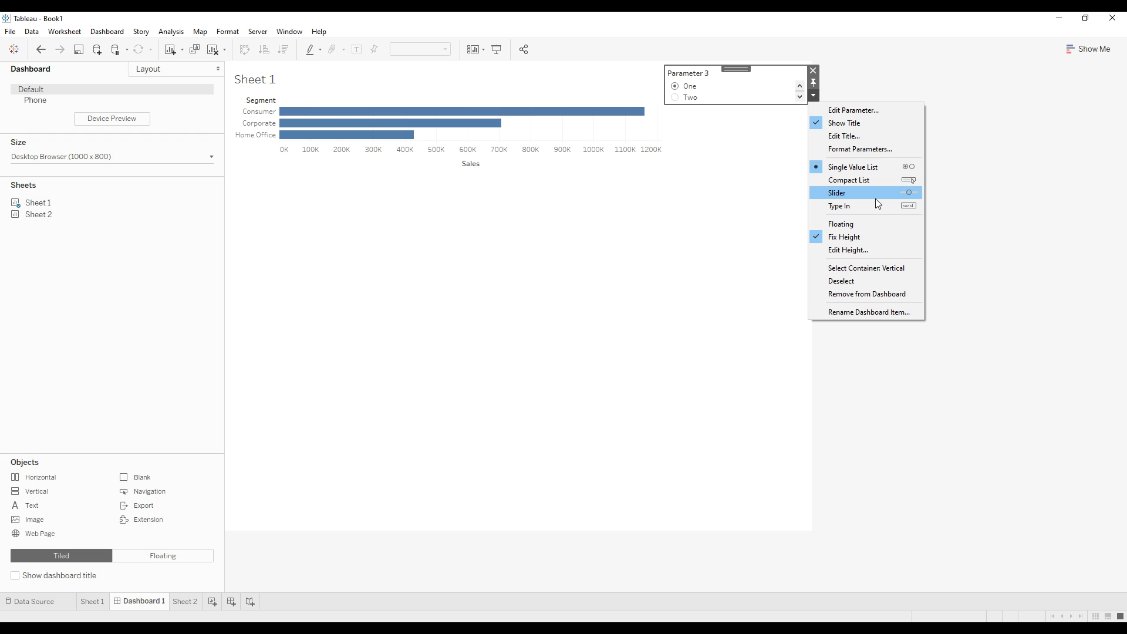
pyautogui.click(695, 289)
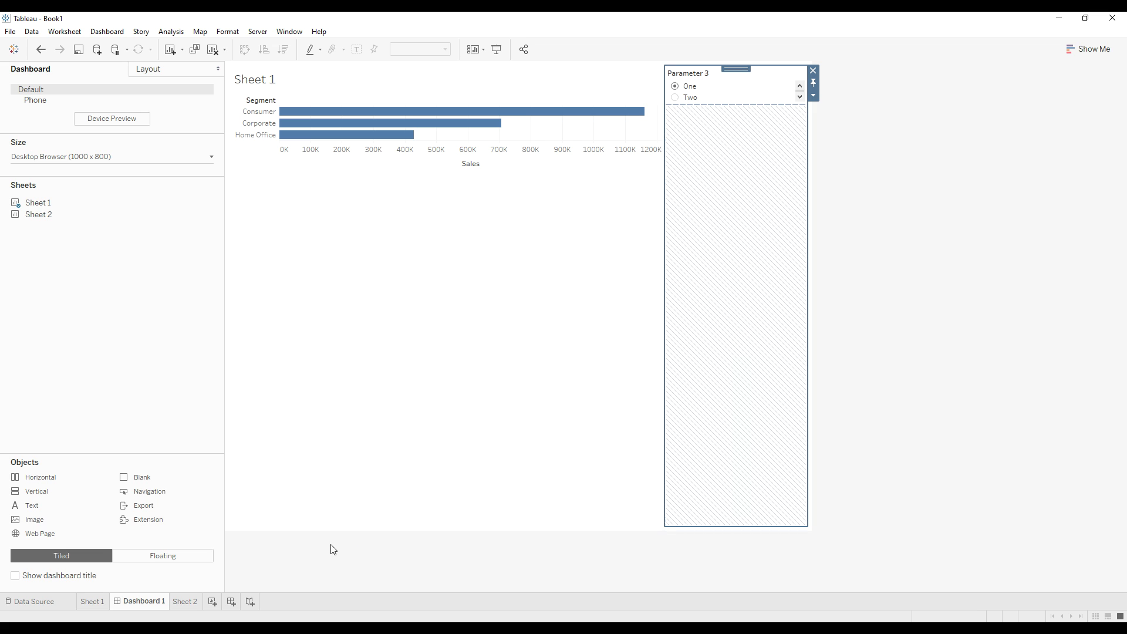
# Step: On a new worksheet, start a parameter named "Region Parameter" with data type String and a list of allowable values
pyautogui.click(211, 601)
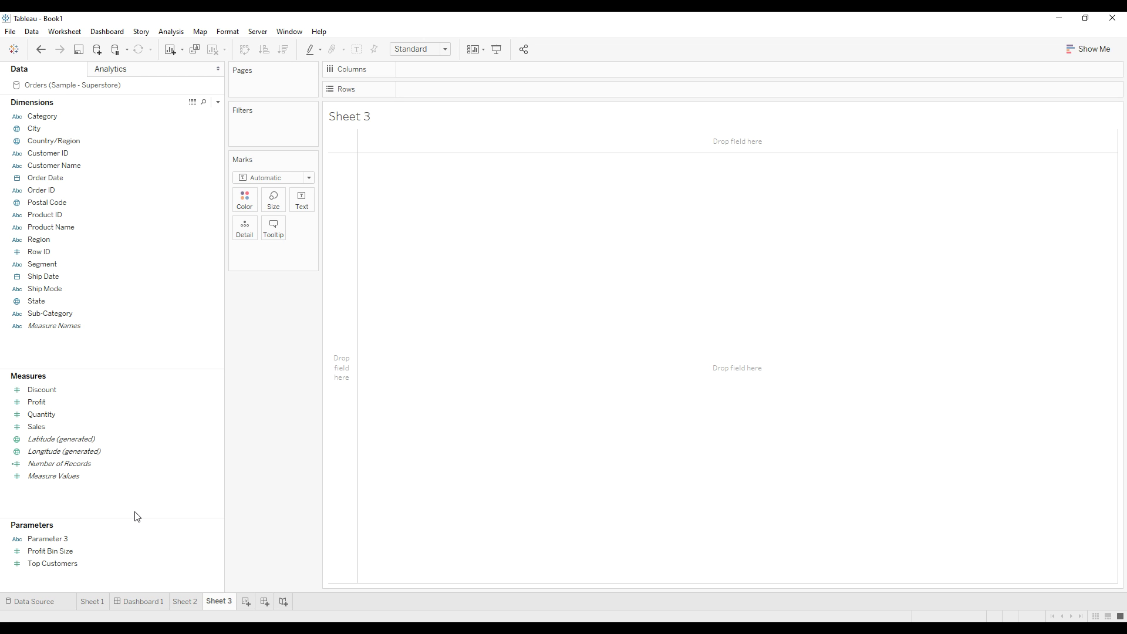
pyautogui.rightClick(118, 501)
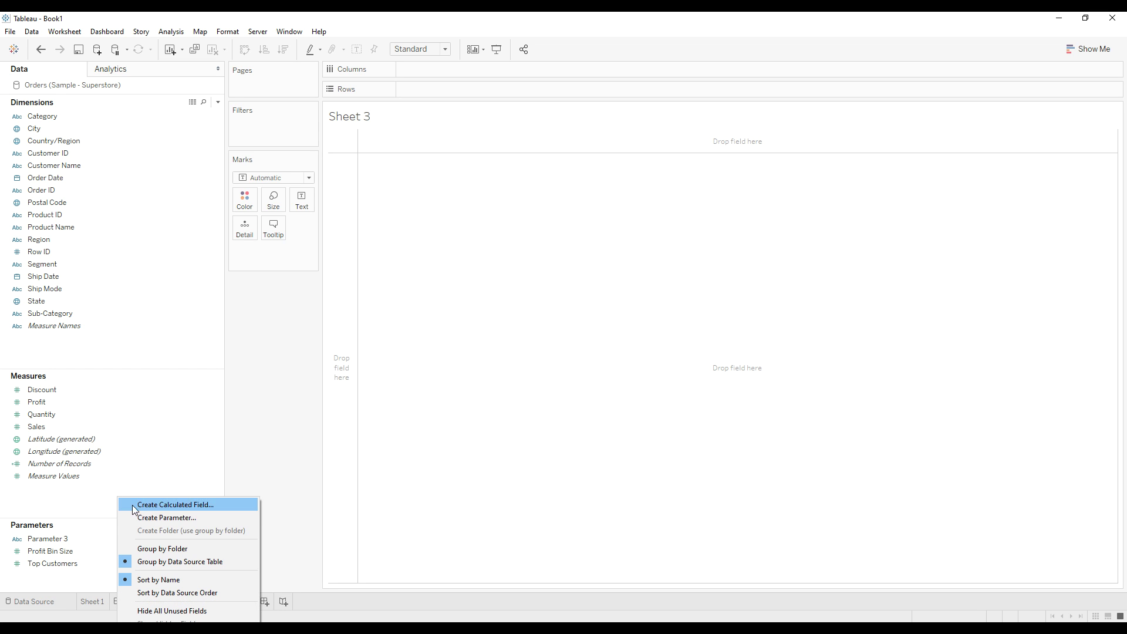
pyautogui.click(157, 517)
pyautogui.write('Region Parameter')
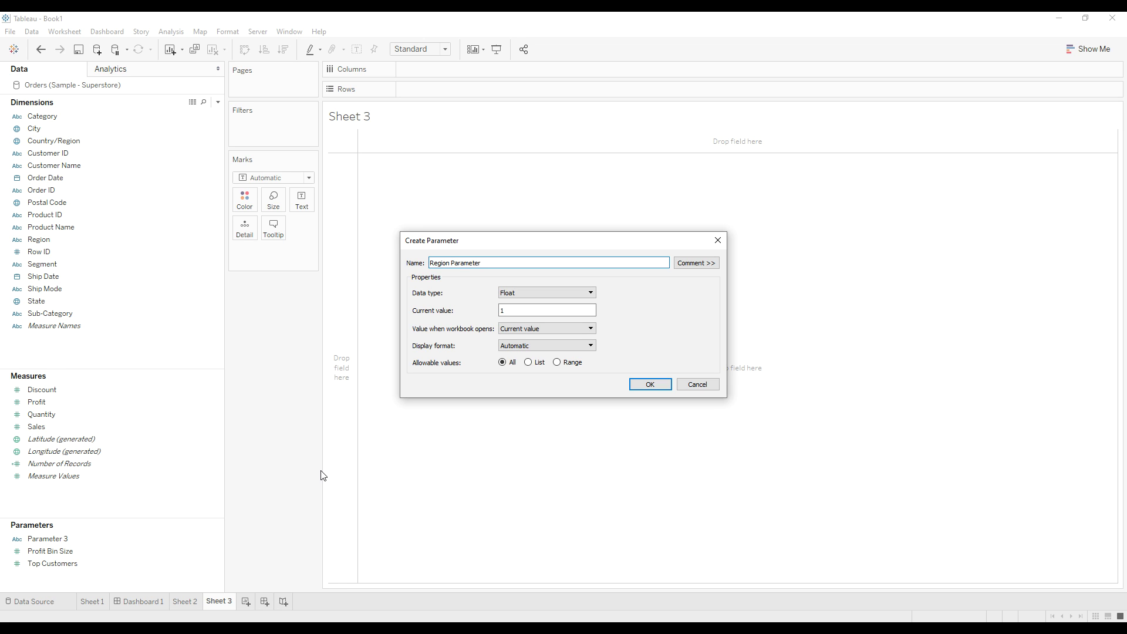
pyautogui.click(538, 295)
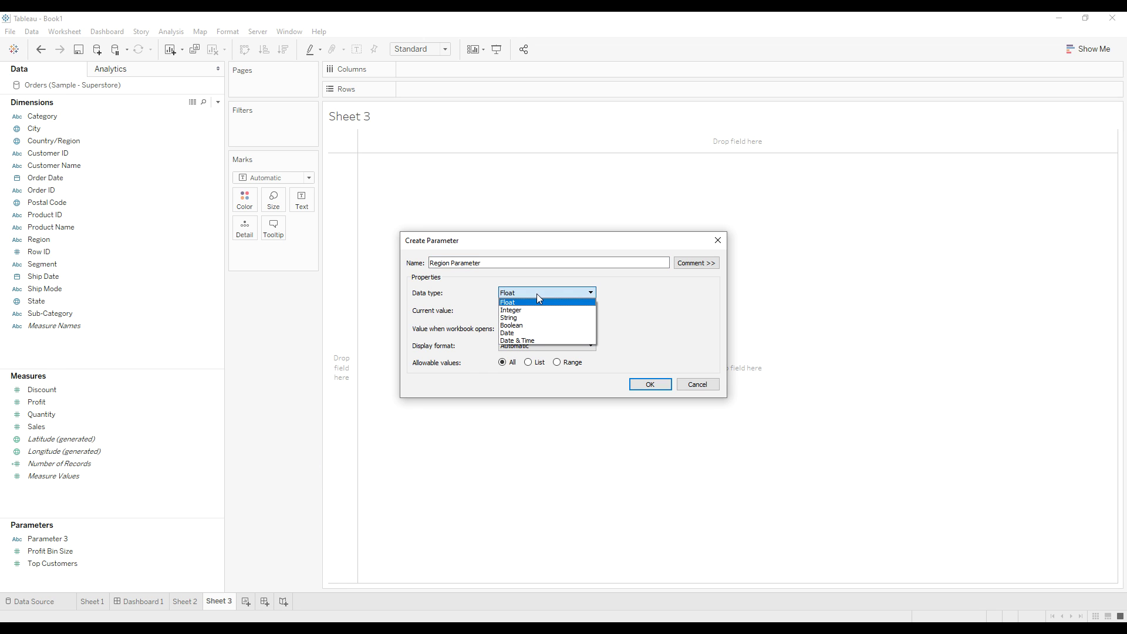
pyautogui.click(530, 318)
pyautogui.click(526, 364)
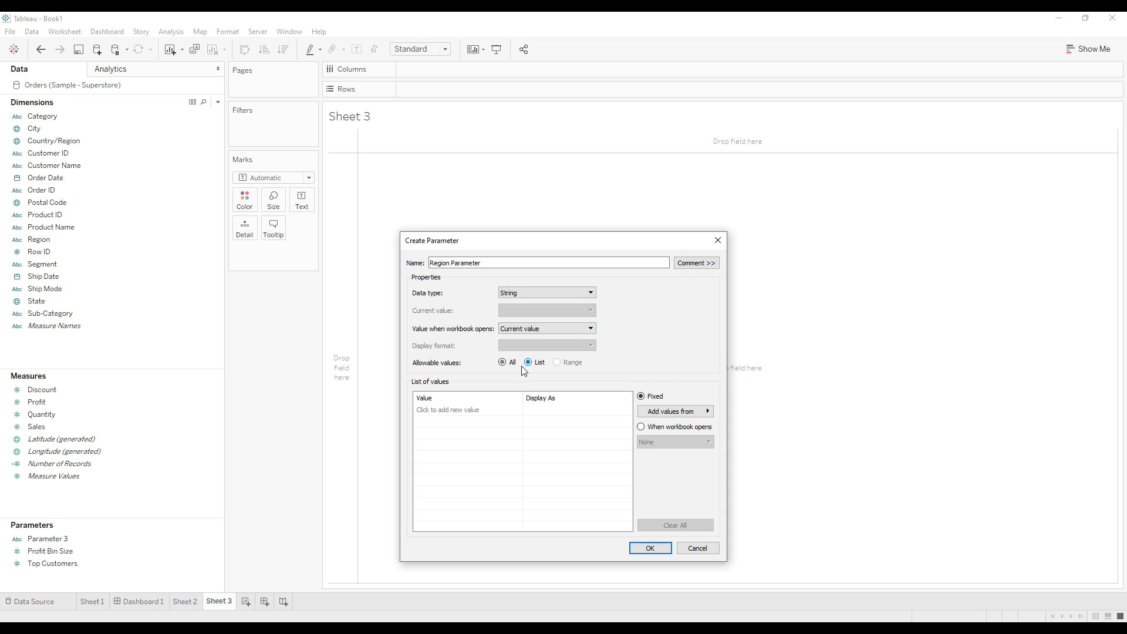
# Step: Enter East, West, Central and South as the parameter's list values and create it
pyautogui.click(448, 409)
pyautogui.write('East')
pyautogui.press('Return')
pyautogui.write('West')
pyautogui.press('Return')
pyautogui.write('Central')
pyautogui.press('Return')
pyautogui.write('South')
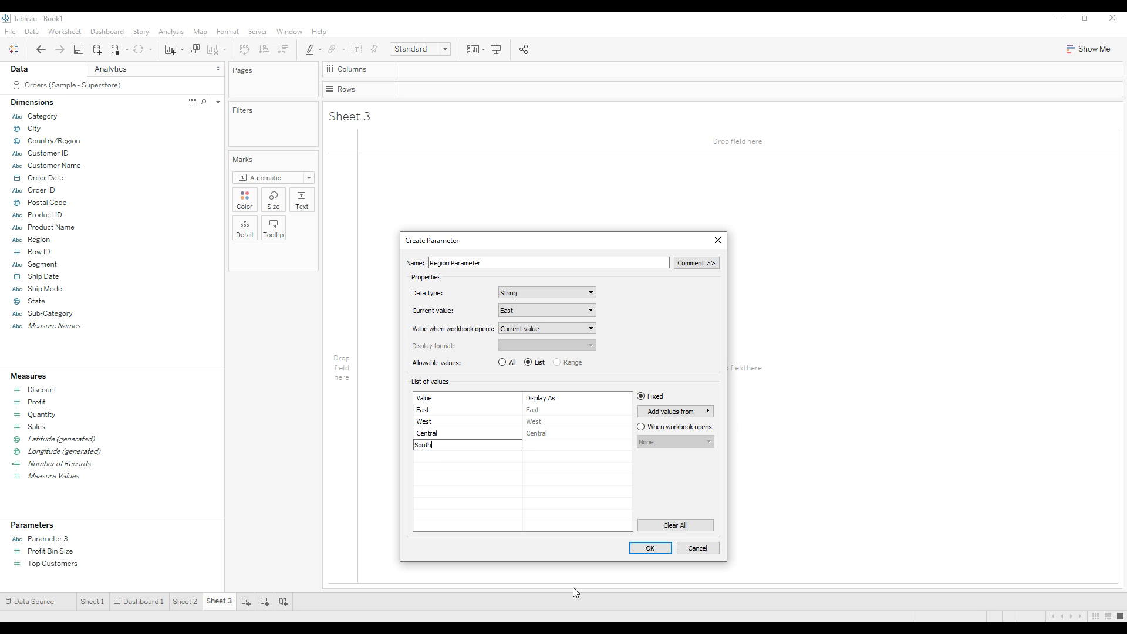
pyautogui.click(648, 548)
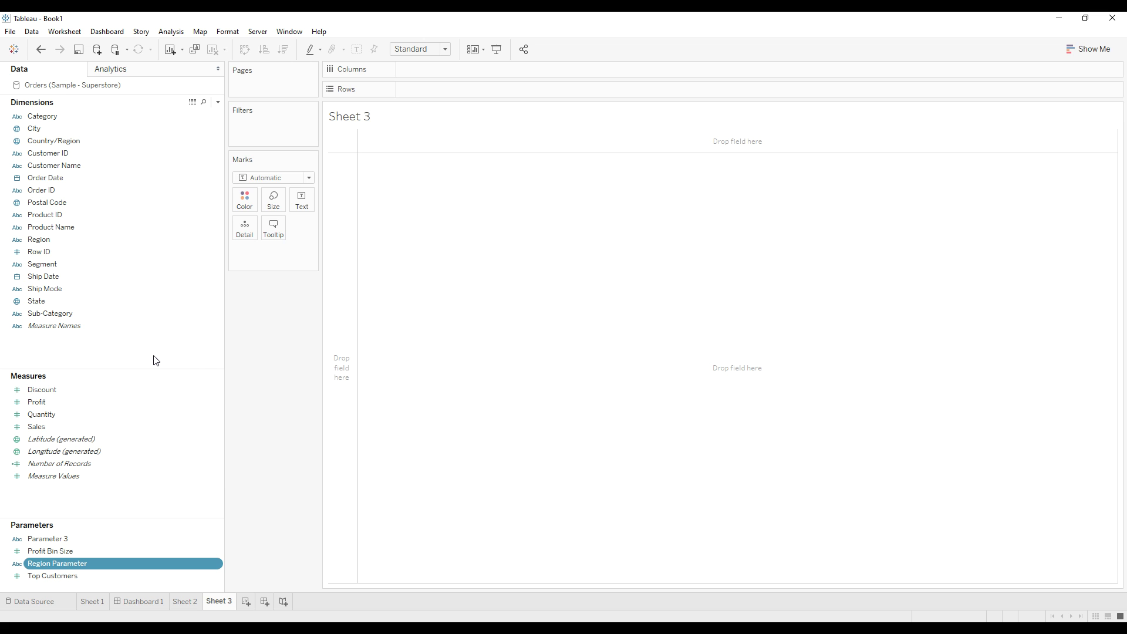
# Step: Start a calculated field named "Radio Button" and begin its formula with [Region Parameter]
pyautogui.rightClick(104, 352)
pyautogui.click(126, 360)
pyautogui.write('Radio Button')
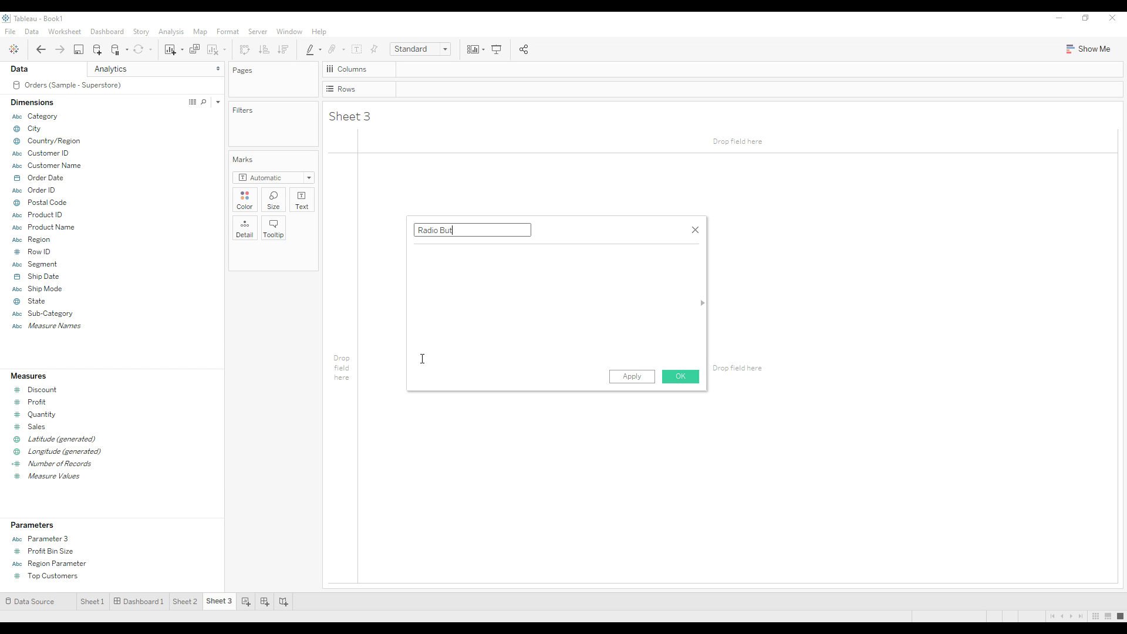
pyautogui.click(422, 359)
pyautogui.write('region')
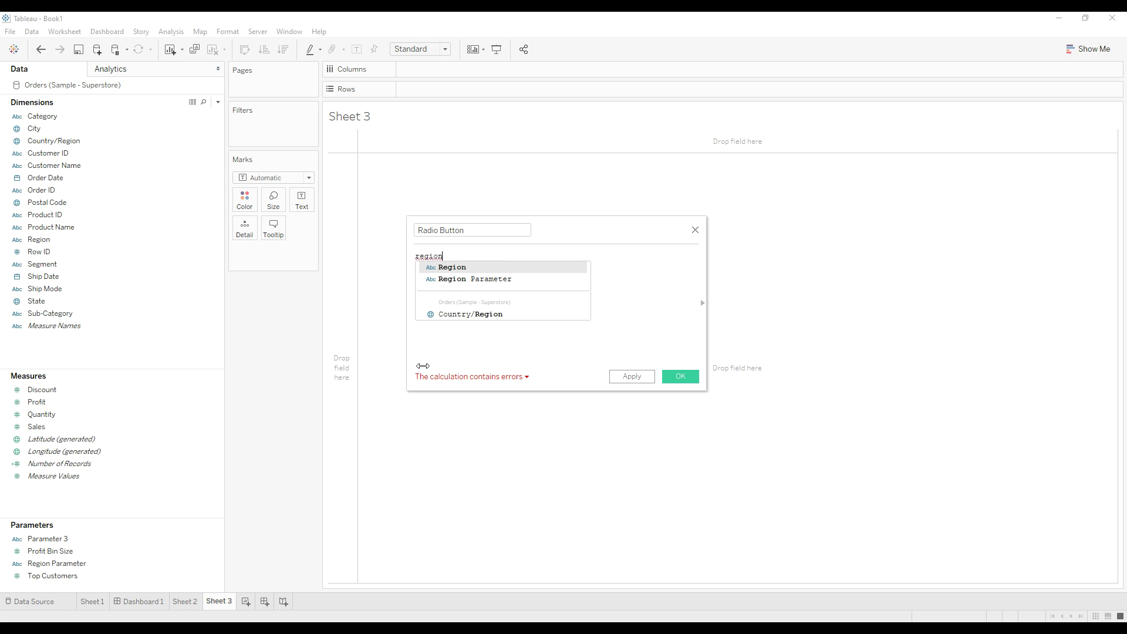
pyautogui.press('Down')
pyautogui.press('Return')
pyautogui.write('-=')
pyautogui.press('BackSpace')
pyautogui.press('BackSpace')
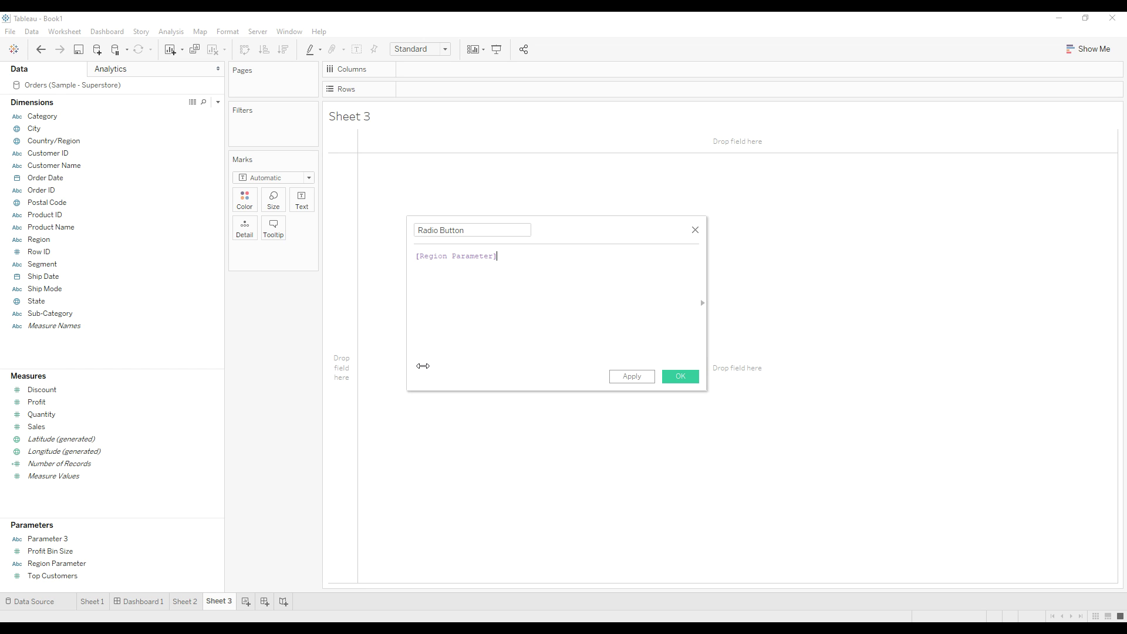
# Step: Extend the formula to ([Region Parameter]=[Region])+ [Region], with the comparison in parentheses
pyautogui.write('=region')
pyautogui.press('Return')
pyautogui.write('+ regi')
pyautogui.press('Return')
pyautogui.click(540, 256)
pyautogui.write(')')
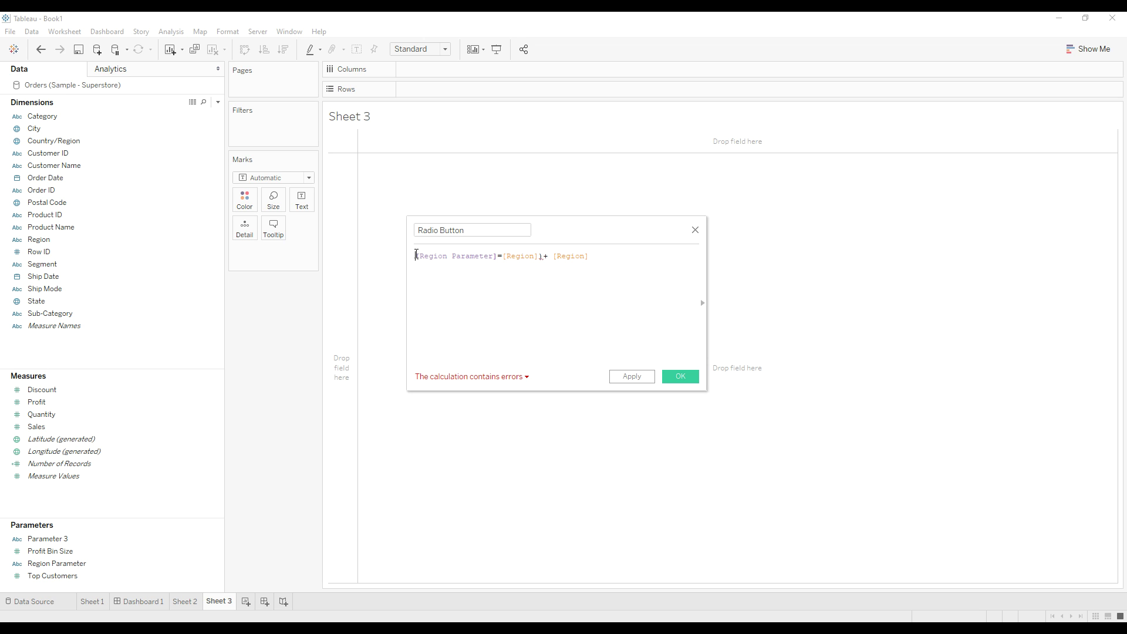
pyautogui.write('(')
# Step: Check the formula's error, wrap the parenthesised comparison in the STR function, and save the calculated field
pyautogui.click(475, 377)
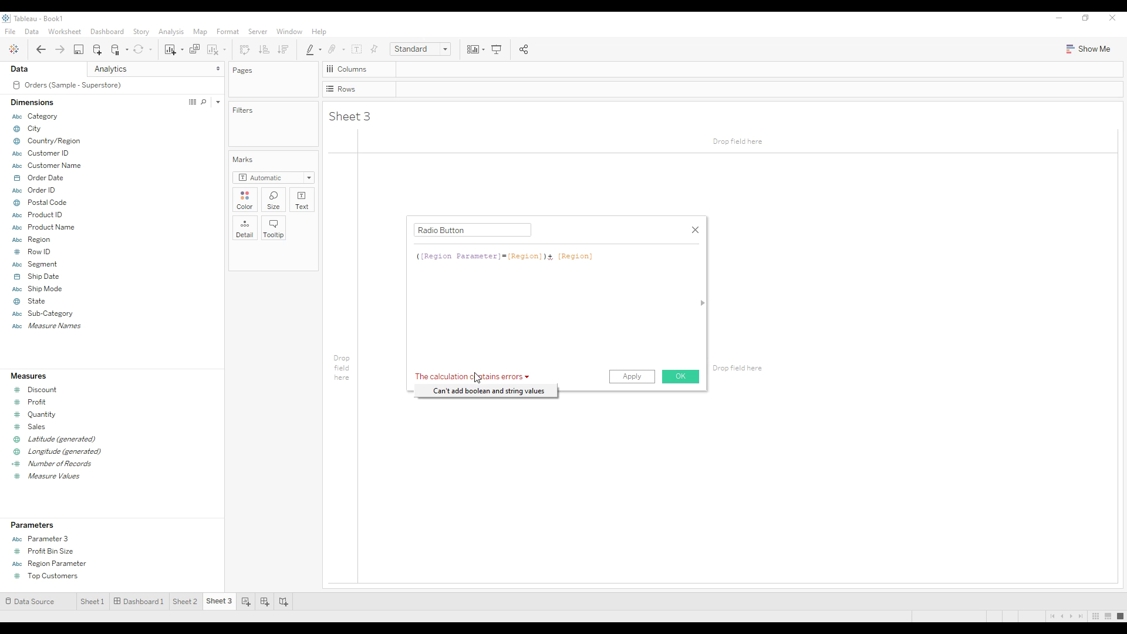
pyautogui.click(424, 259)
pyautogui.moveTo(420, 257); pyautogui.dragTo(543, 255)
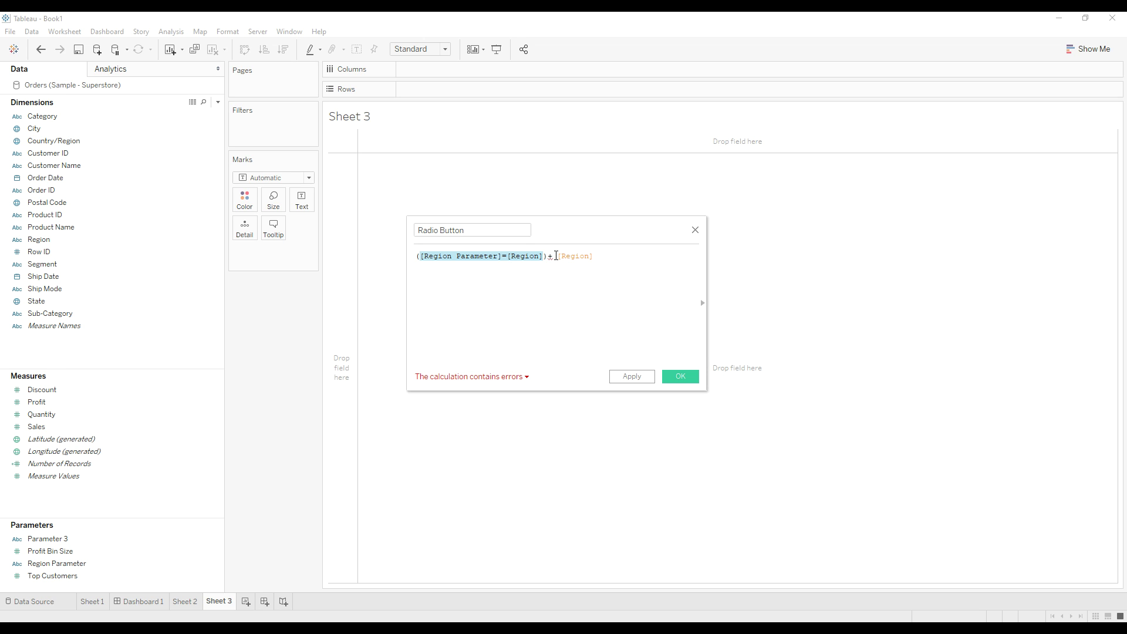
pyautogui.doubleClick(563, 256)
pyautogui.click(590, 300)
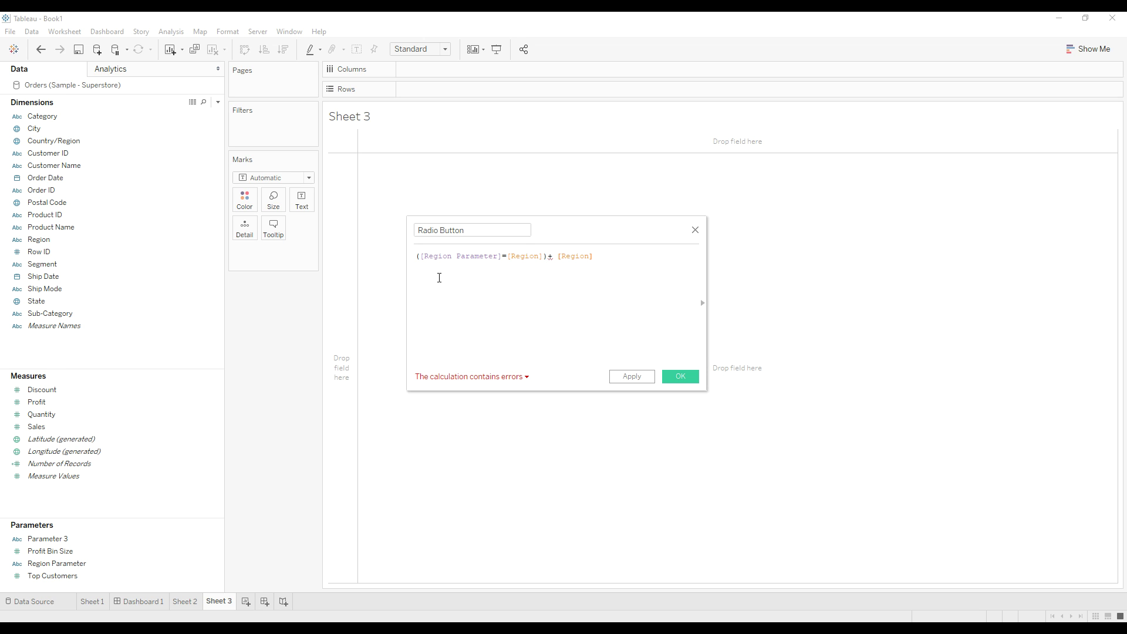
pyautogui.click(419, 258)
pyautogui.write('str')
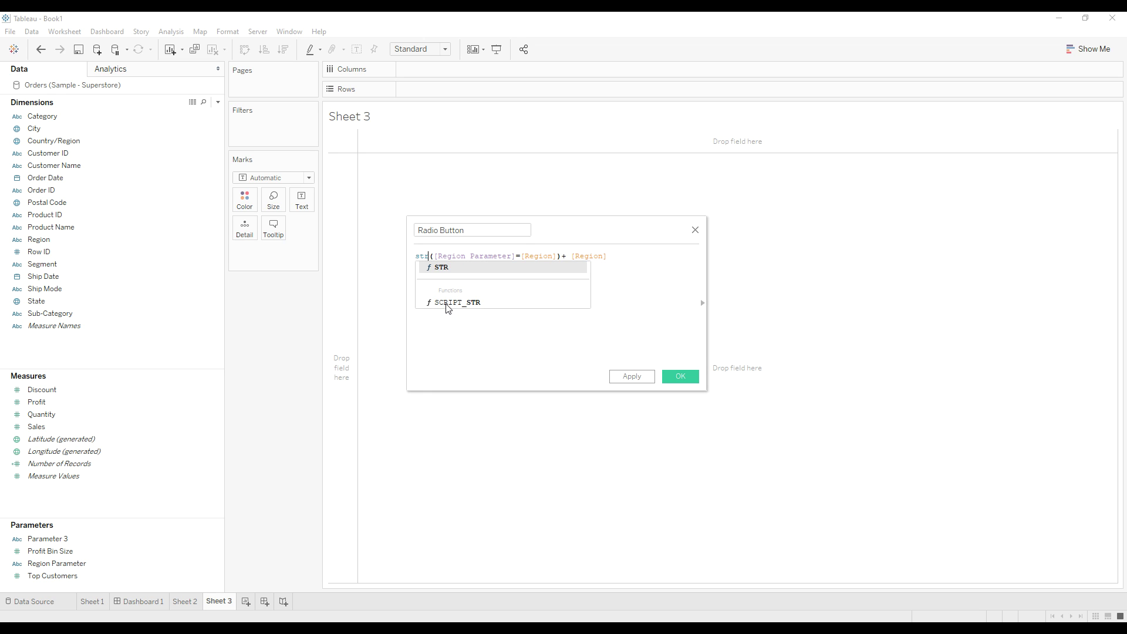
pyautogui.doubleClick(457, 268)
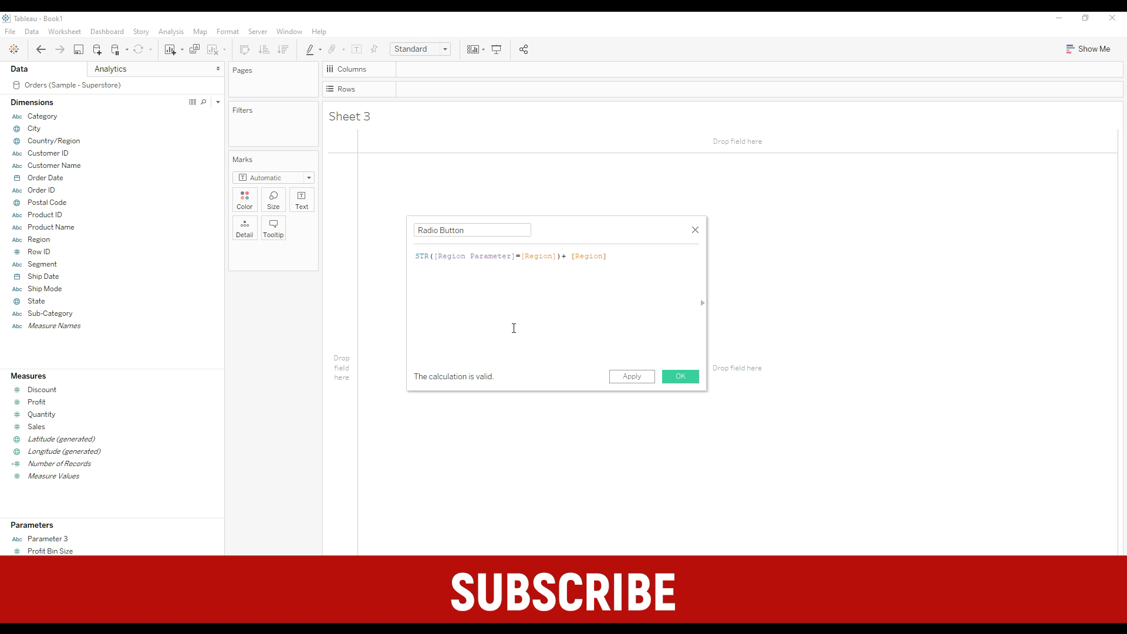
pyautogui.click(680, 376)
# Step: Place the Radio Button field on Rows and show the Region Parameter control on the sheet
pyautogui.moveTo(54, 239); pyautogui.dragTo(418, 94)
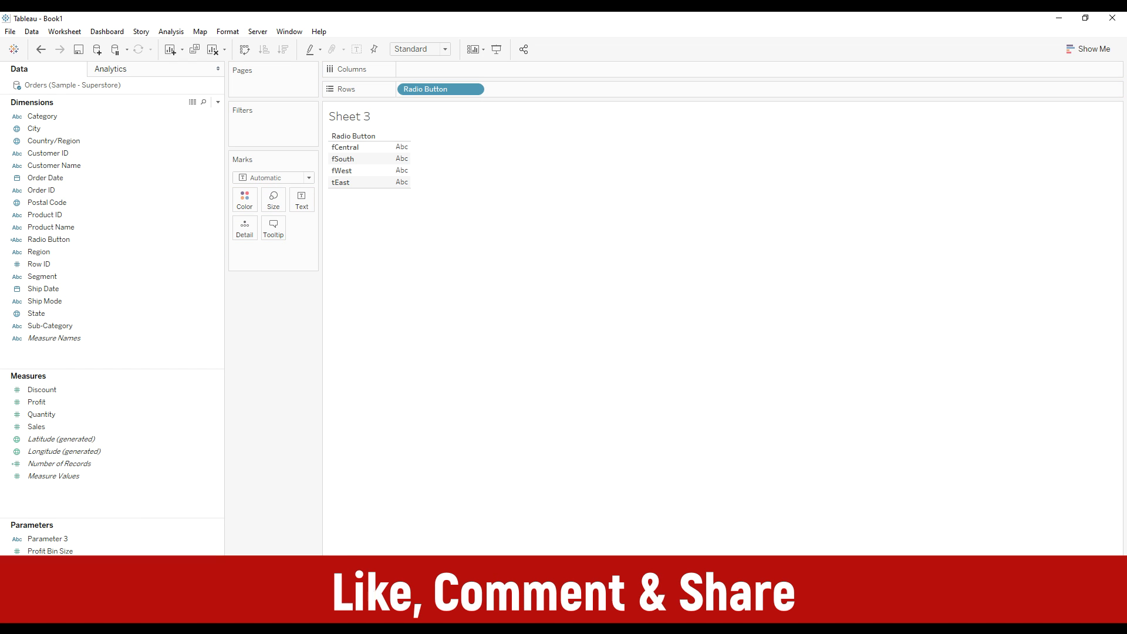
pyautogui.rightClick(58, 562)
pyautogui.click(125, 371)
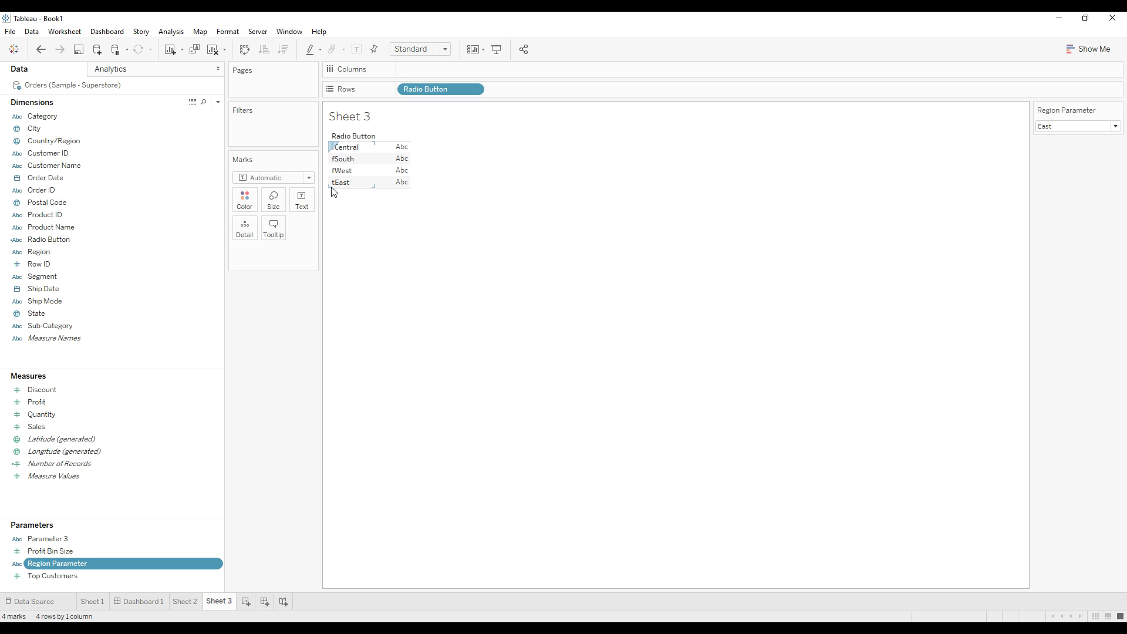
# Step: Test the Radio Button rows by changing the Region Parameter value, ending with West
pyautogui.click(1060, 127)
pyautogui.click(1059, 143)
pyautogui.click(1056, 125)
pyautogui.click(1056, 146)
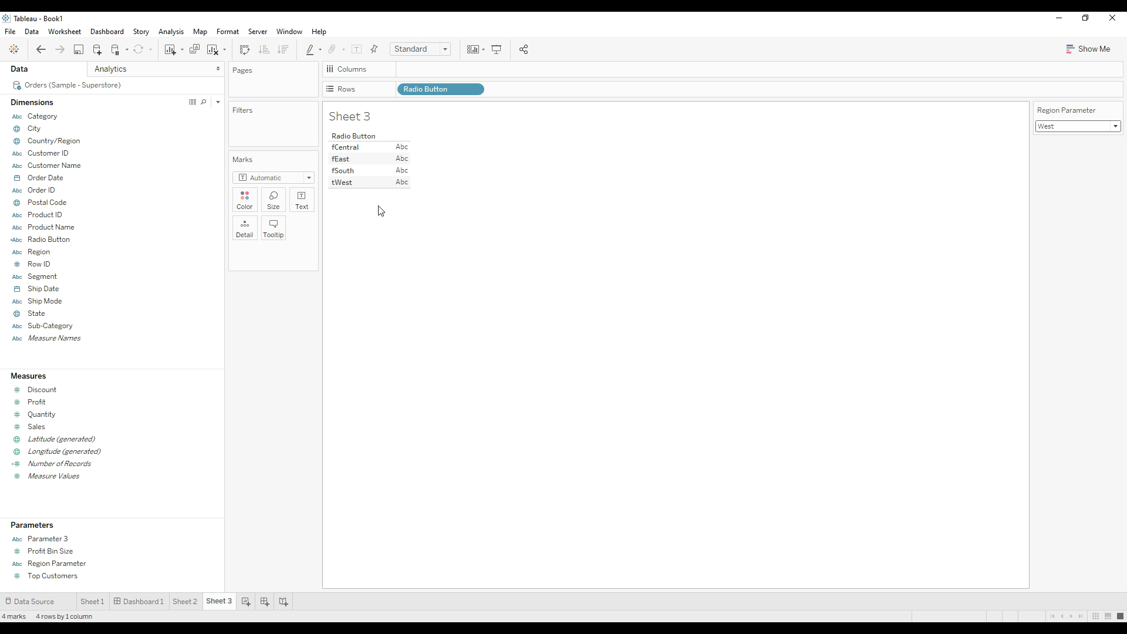
pyautogui.click(352, 182)
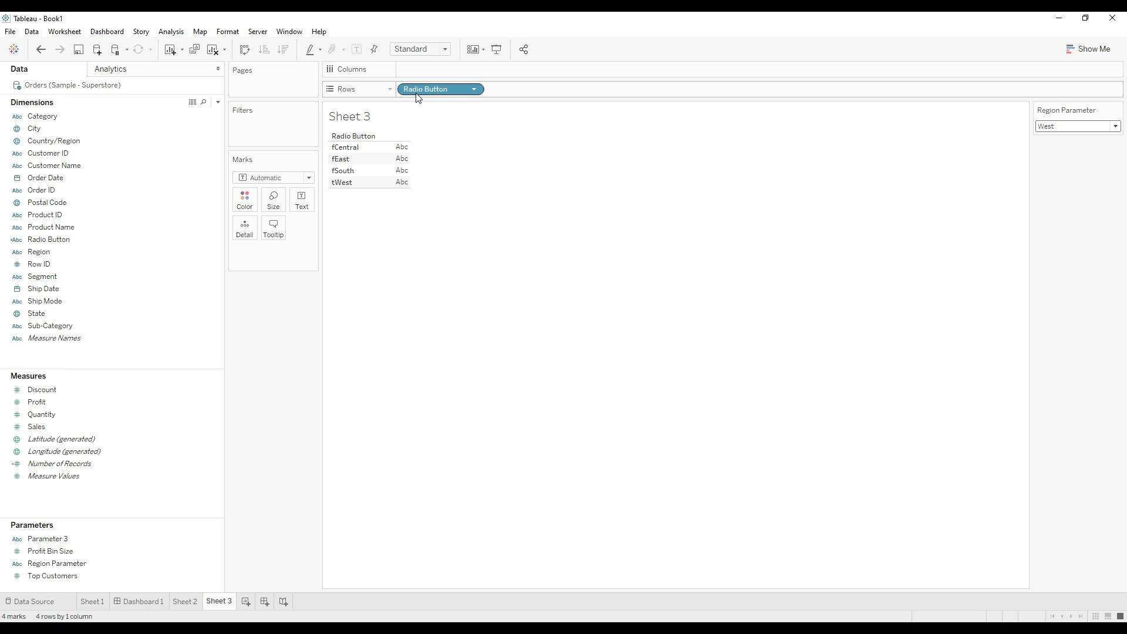
# Step: Set the mark type to Shape and move Radio Button from Rows to the Shape encoding
pyautogui.click(308, 179)
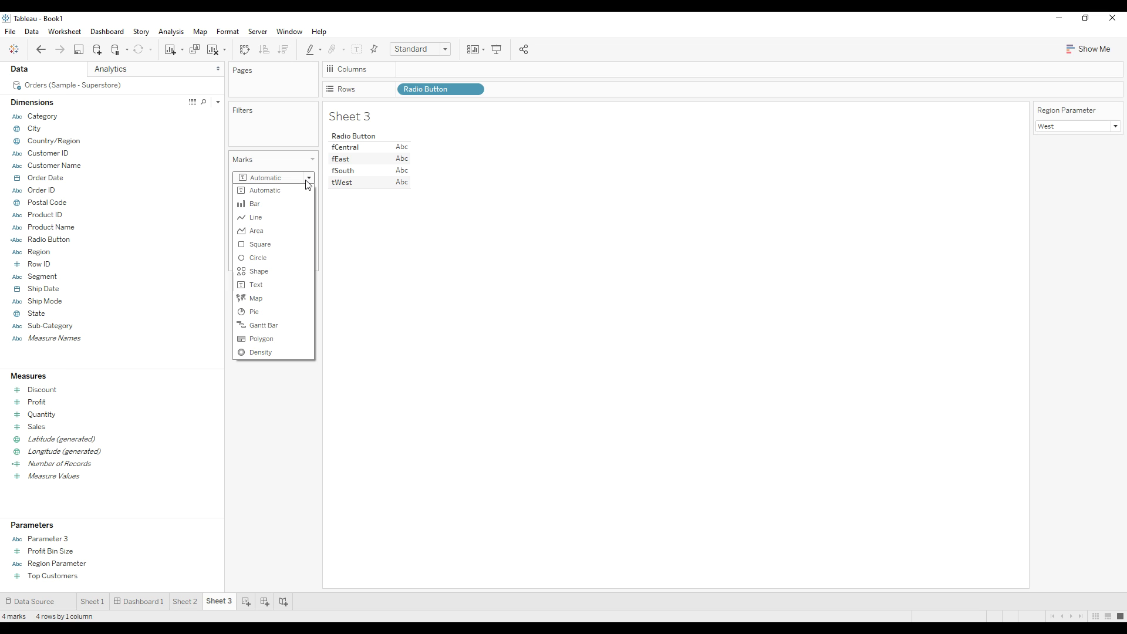
pyautogui.click(281, 275)
pyautogui.moveTo(423, 91); pyautogui.dragTo(302, 229)
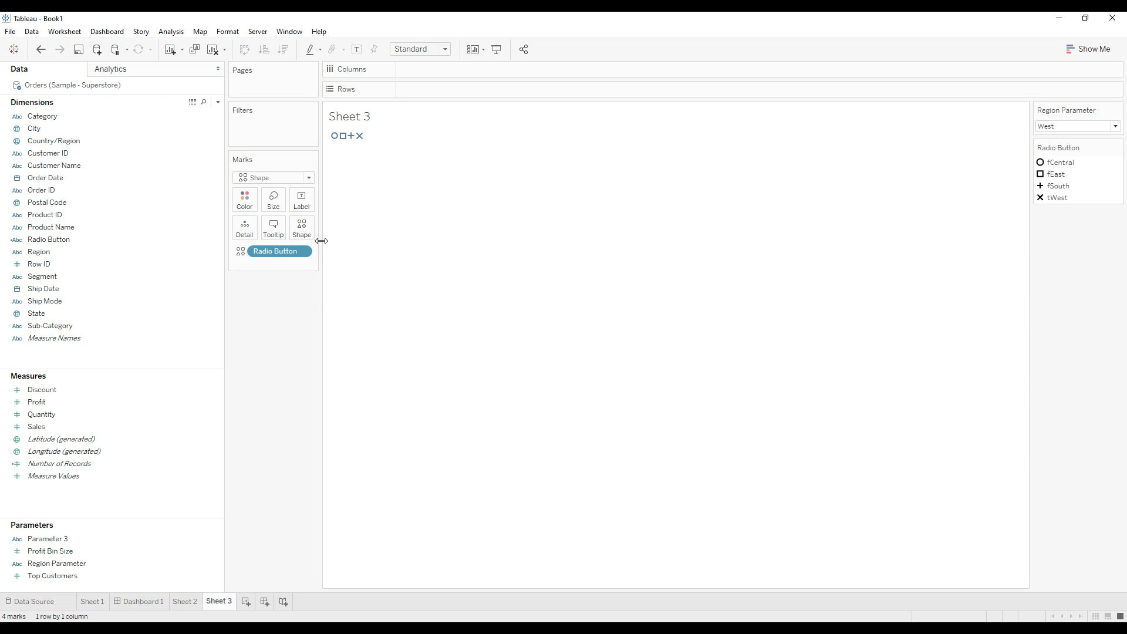
# Step: Place the Region field on Columns and hide its header
pyautogui.moveTo(381, 145); pyautogui.dragTo(431, 69)
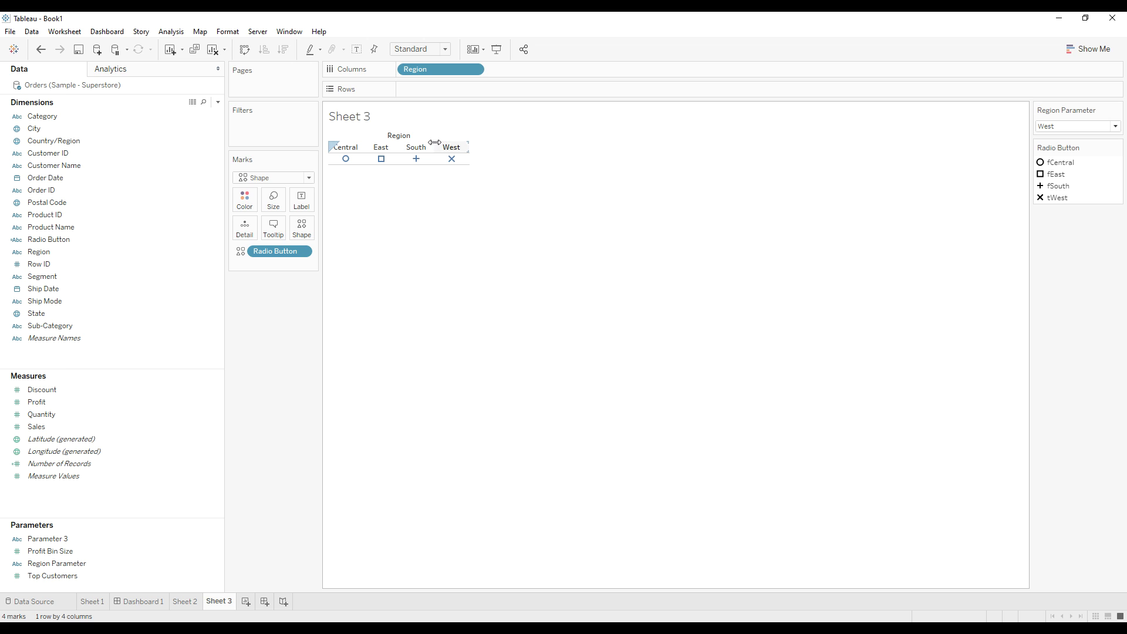
pyautogui.rightClick(430, 71)
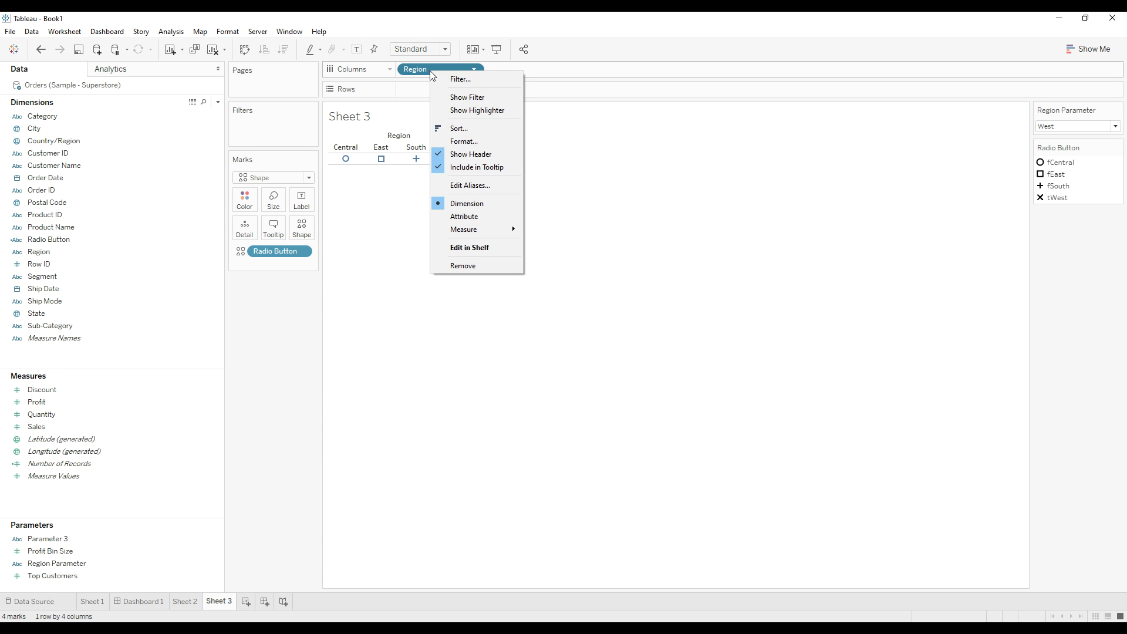
pyautogui.click(467, 157)
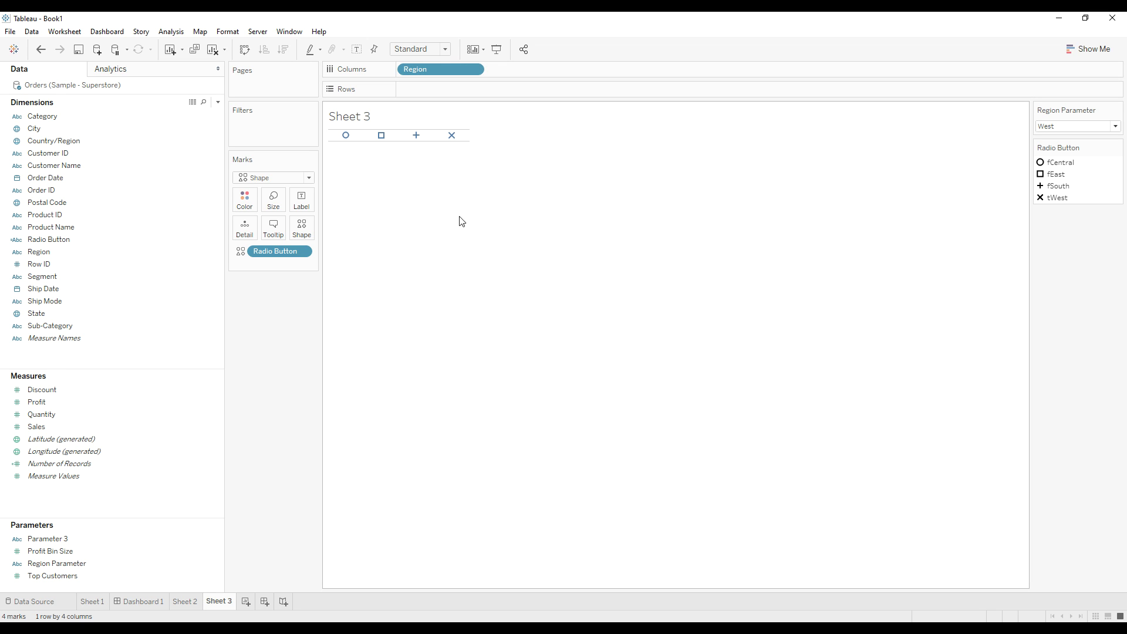
# Step: Fit the sheet to Entire View and label the shape marks with Region
pyautogui.click(405, 52)
pyautogui.click(418, 94)
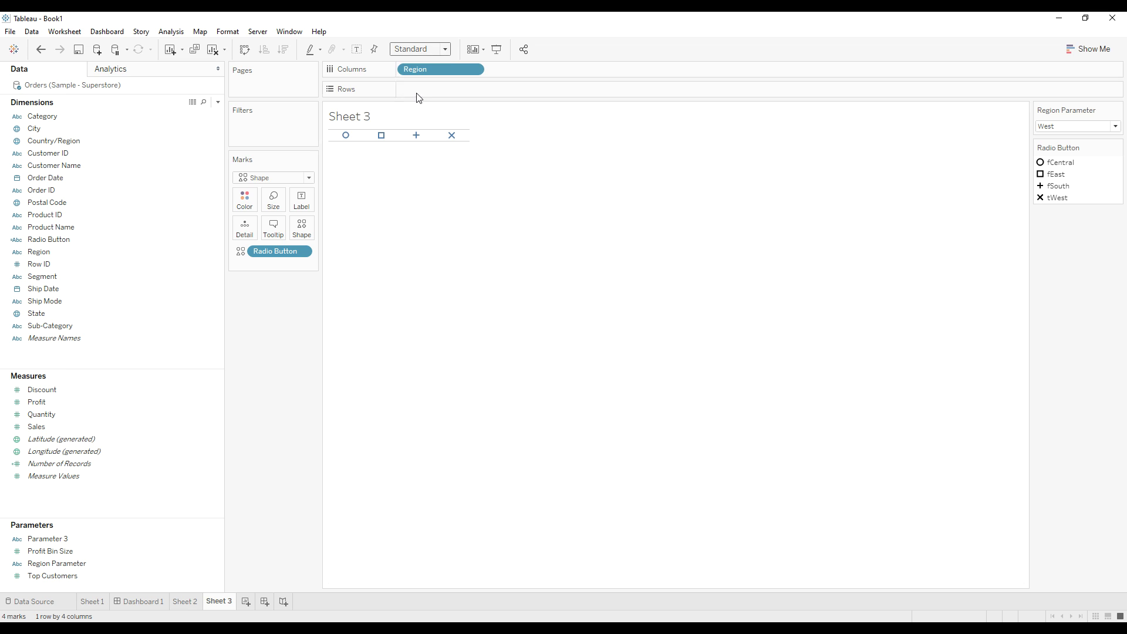
pyautogui.moveTo(420, 322)
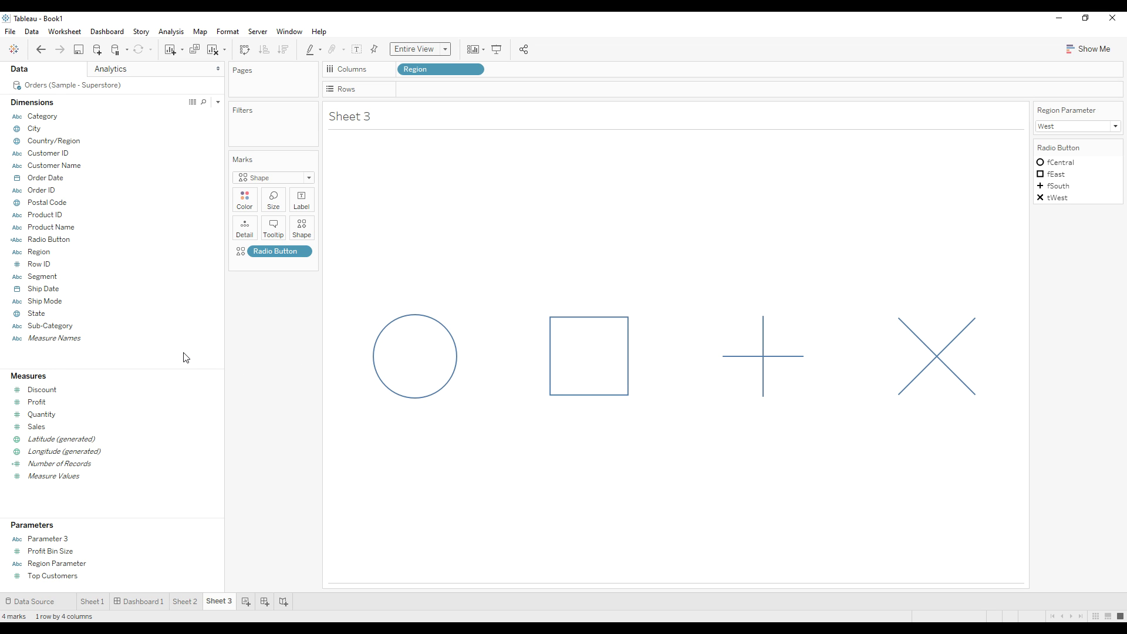
pyautogui.moveTo(59, 252); pyautogui.dragTo(299, 205)
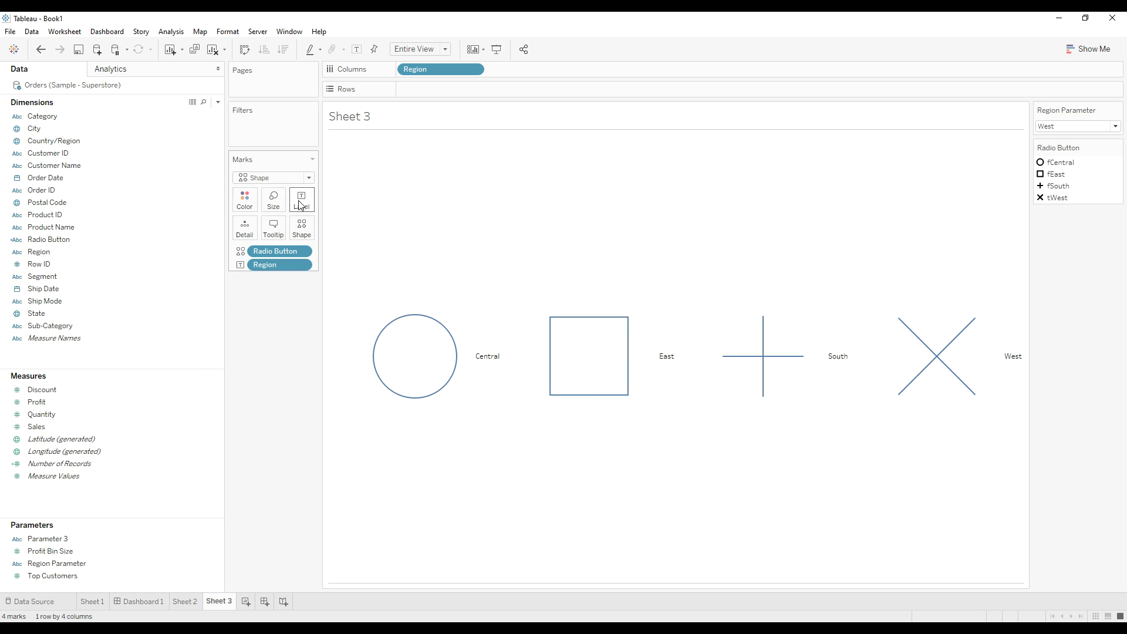
# Step: Reduce the size of the shape marks and assign the red filled circle from the Ratings palette to tWest
pyautogui.click(275, 204)
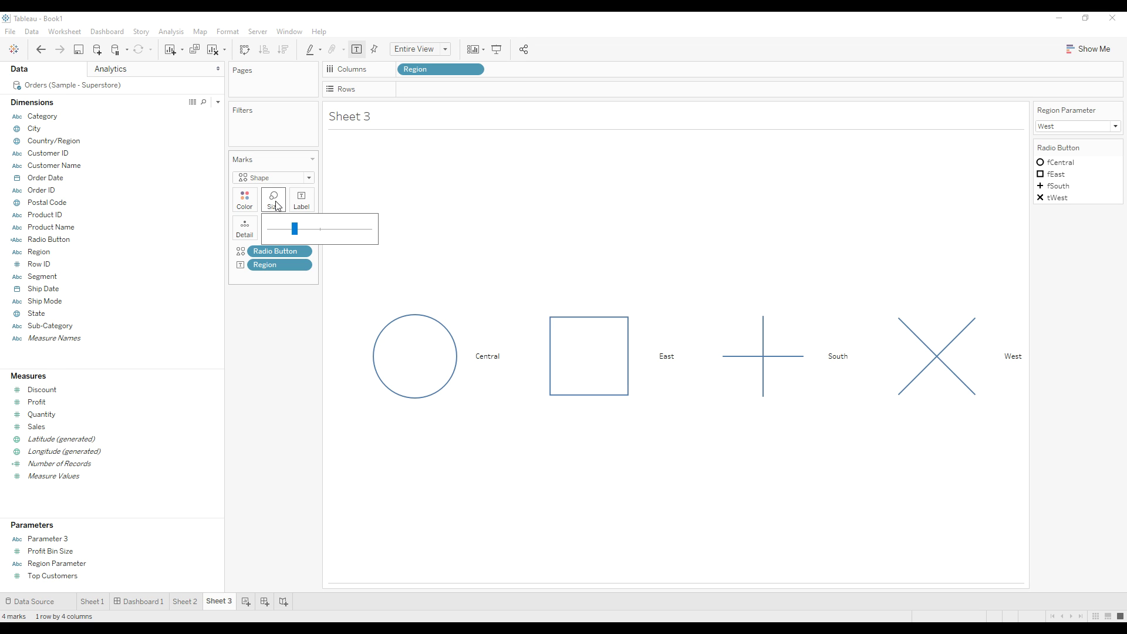
pyautogui.moveTo(295, 229); pyautogui.dragTo(281, 231)
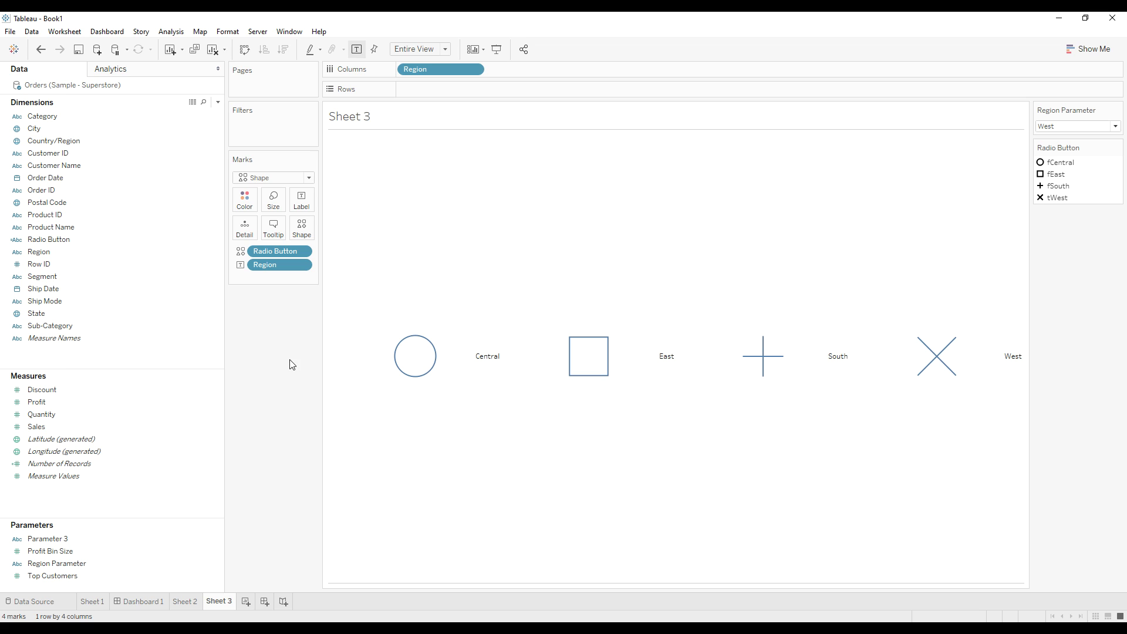
pyautogui.click(303, 234)
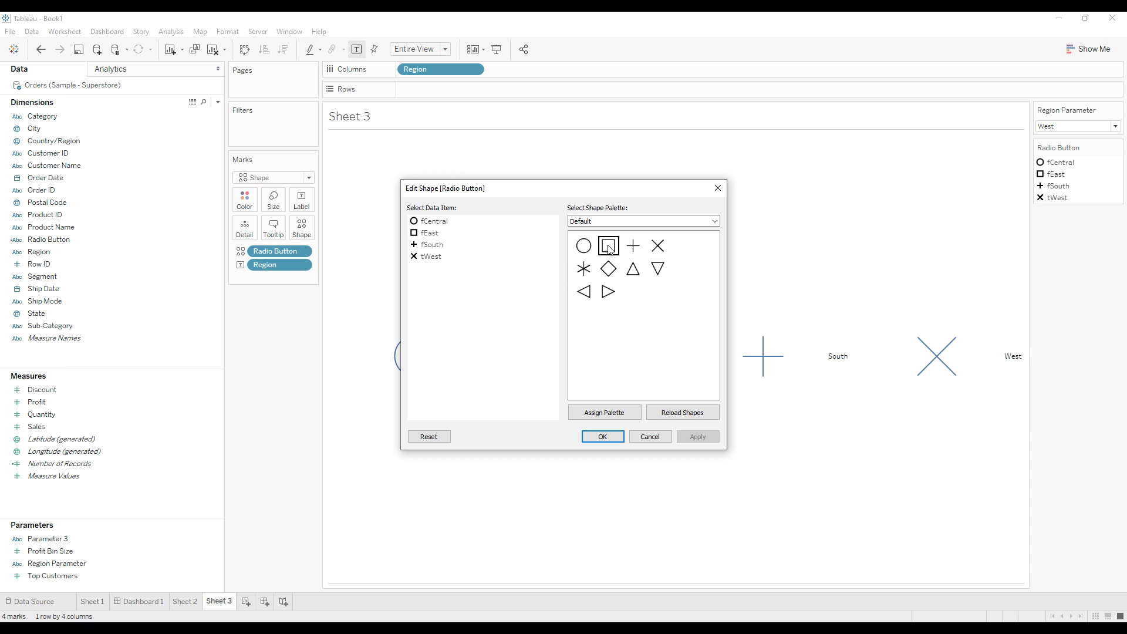
pyautogui.click(609, 221)
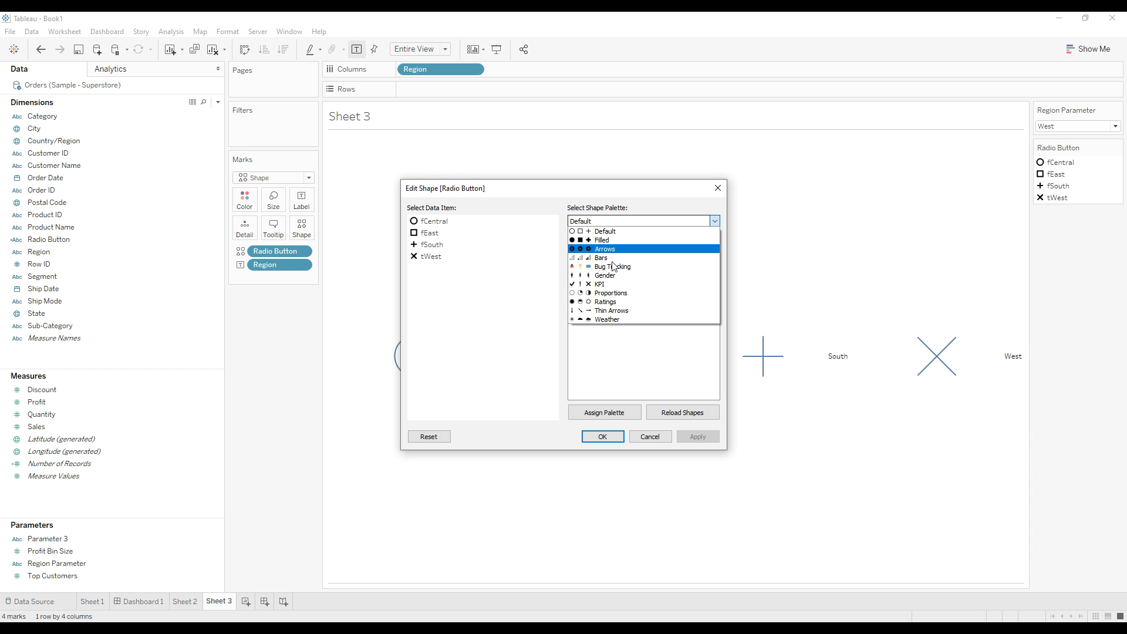
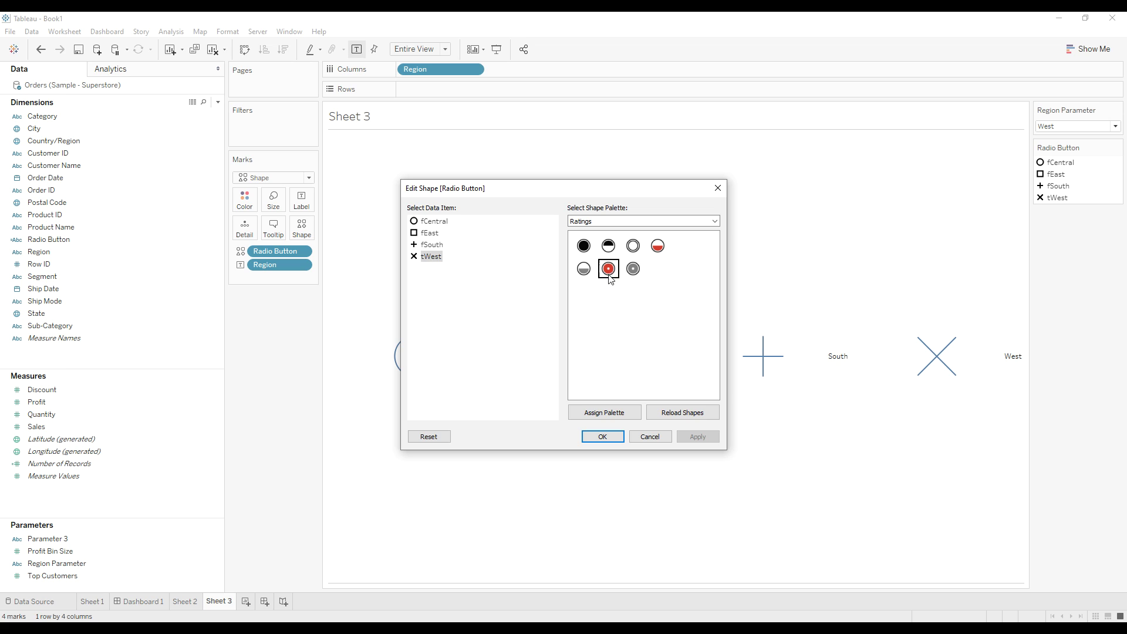
pyautogui.click(609, 273)
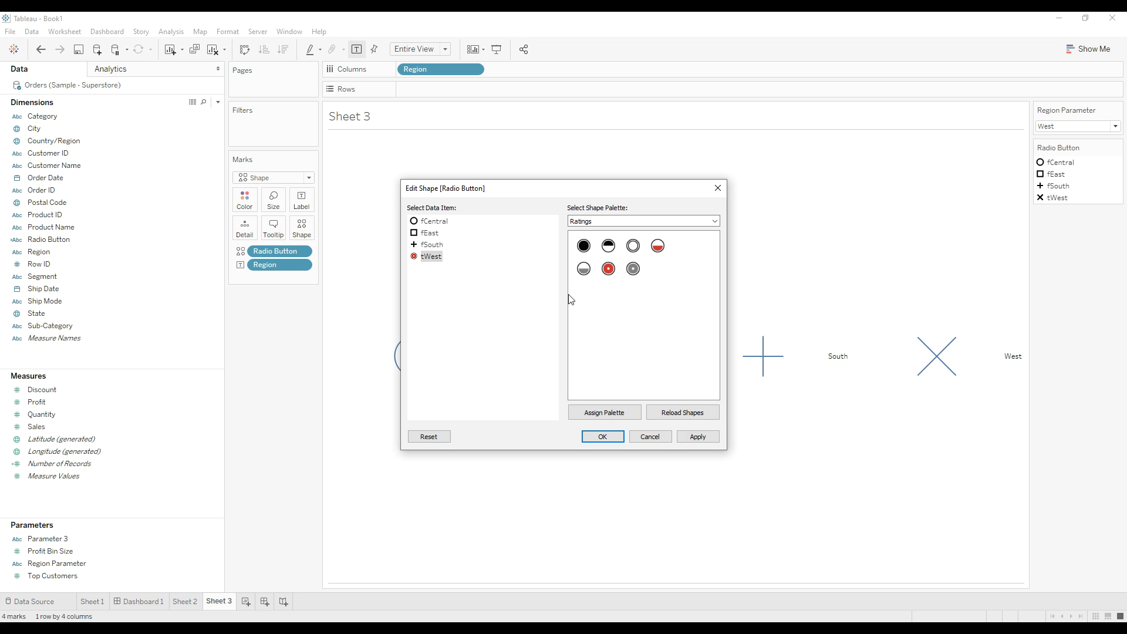
# Step: Assign the hollow ring shape from the Ratings palette to fCentral, fEast and fSouth, and apply the shape changes
pyautogui.click(434, 221)
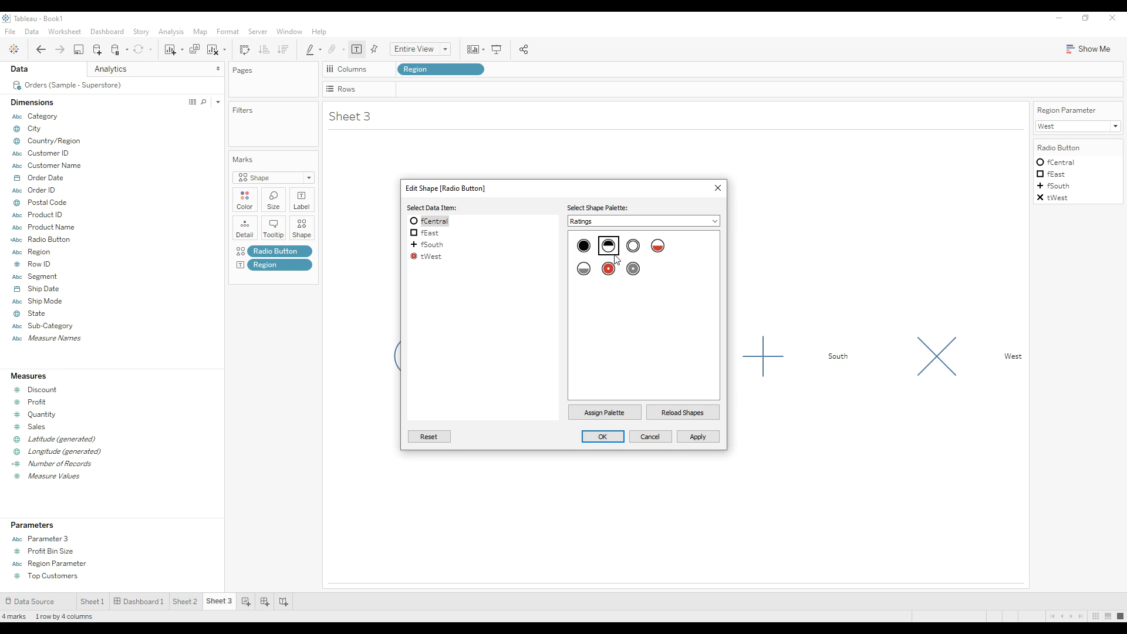
pyautogui.click(633, 247)
pyautogui.click(431, 235)
pyautogui.click(434, 247)
pyautogui.click(632, 246)
pyautogui.click(432, 234)
pyautogui.click(632, 248)
pyautogui.click(604, 437)
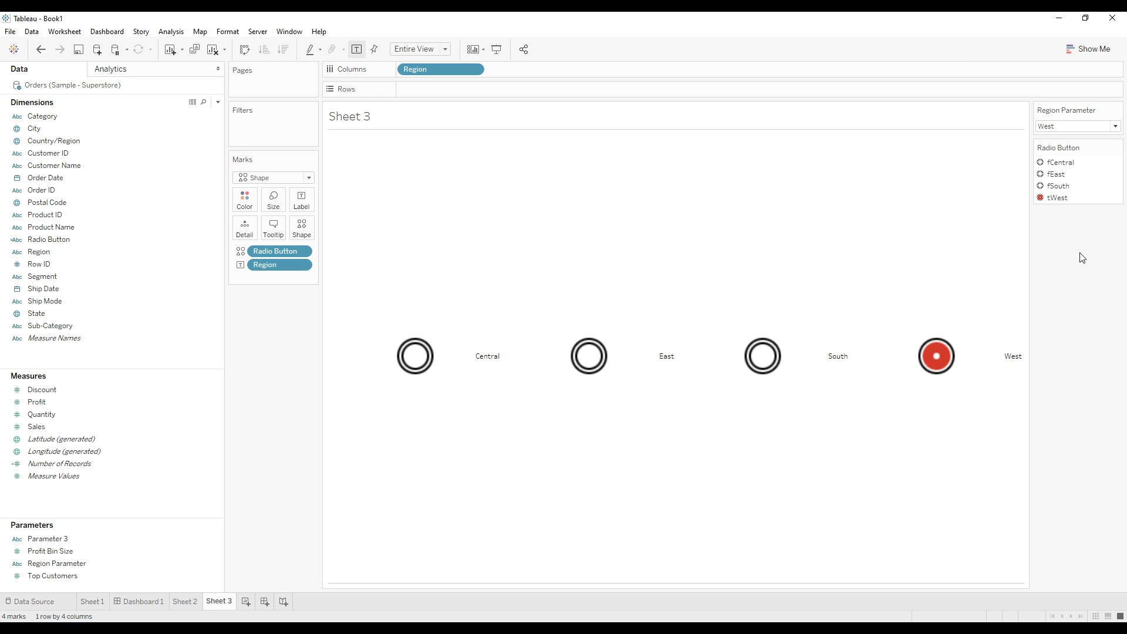
# Step: Set Region Parameter to East and assign the Ratings hollow ring to fWest and the red filled circle to tEast
pyautogui.click(1065, 127)
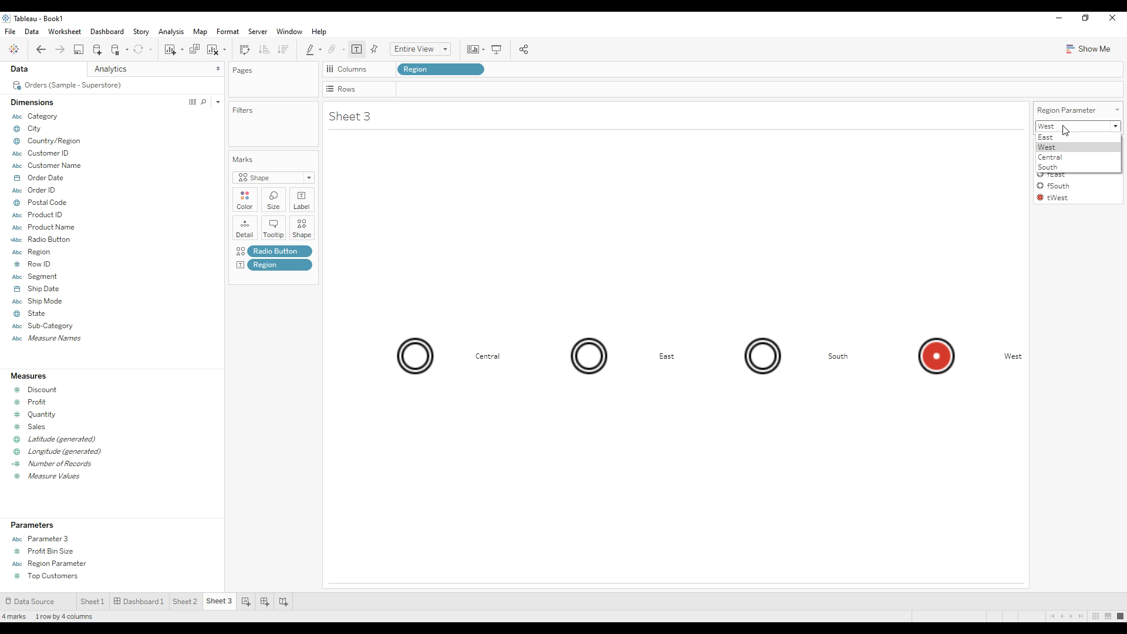
pyautogui.click(1061, 137)
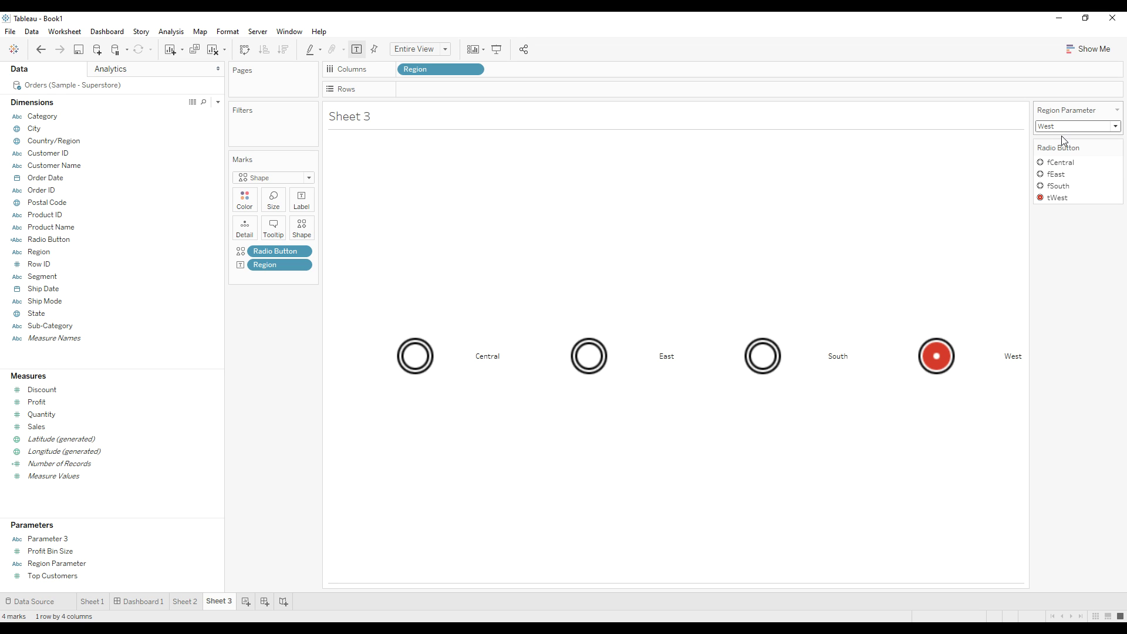
pyautogui.click(301, 231)
pyautogui.click(431, 244)
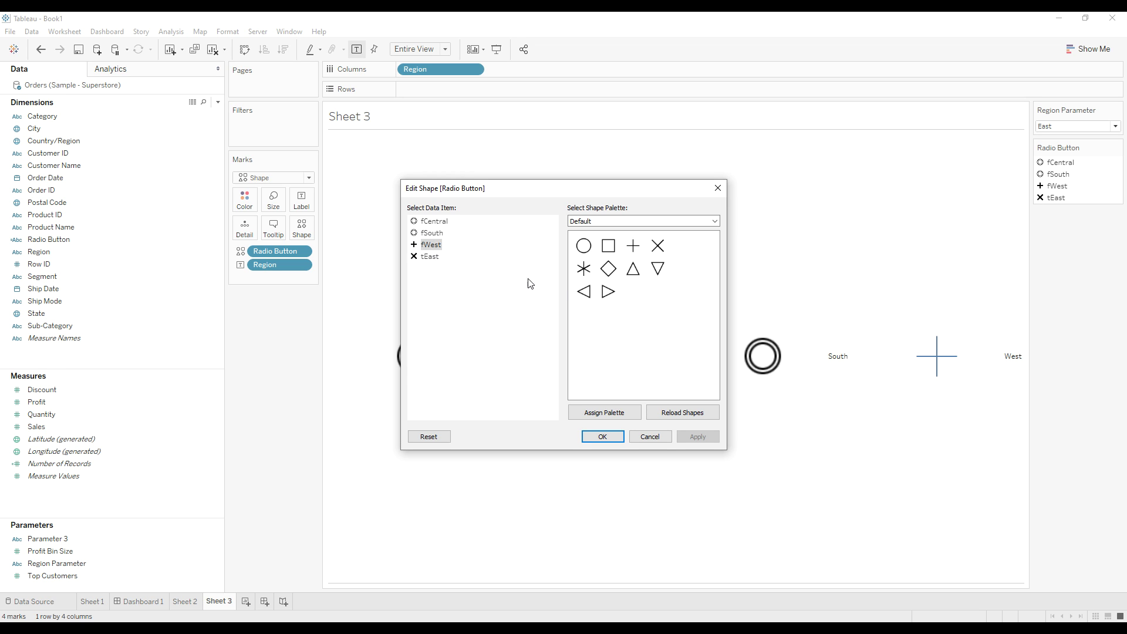
pyautogui.click(607, 222)
pyautogui.click(622, 302)
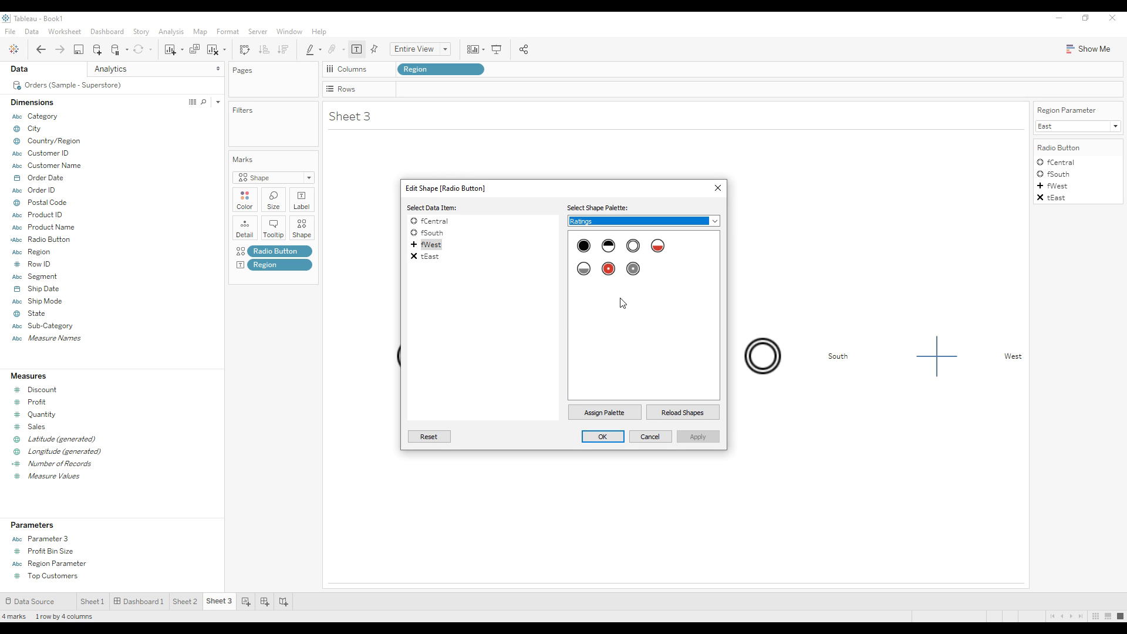
pyautogui.click(633, 247)
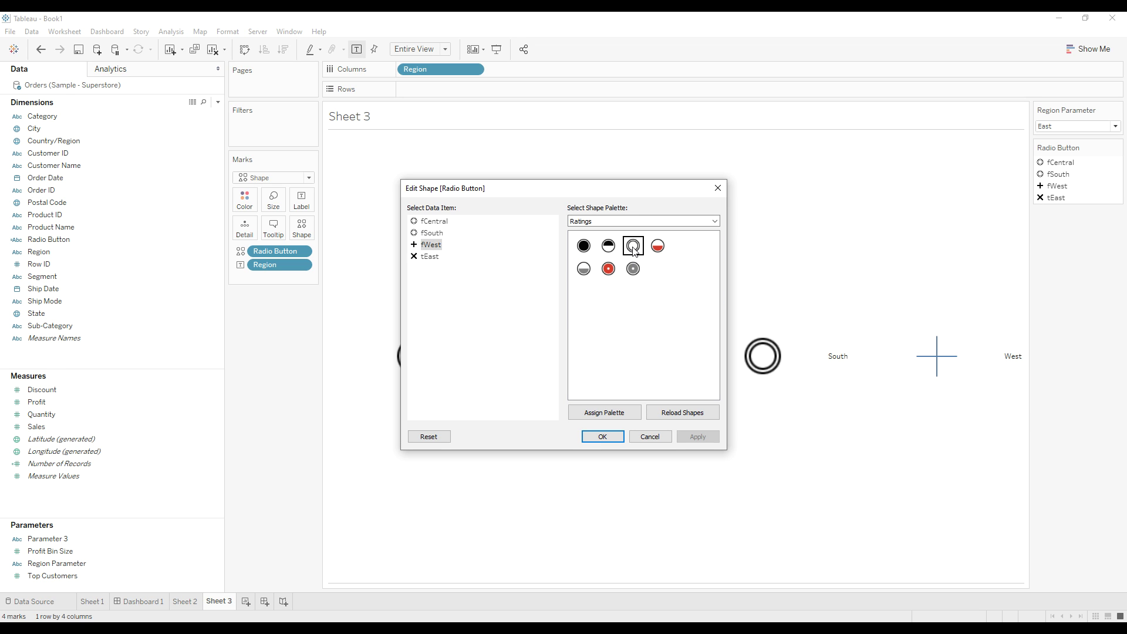
pyautogui.click(427, 258)
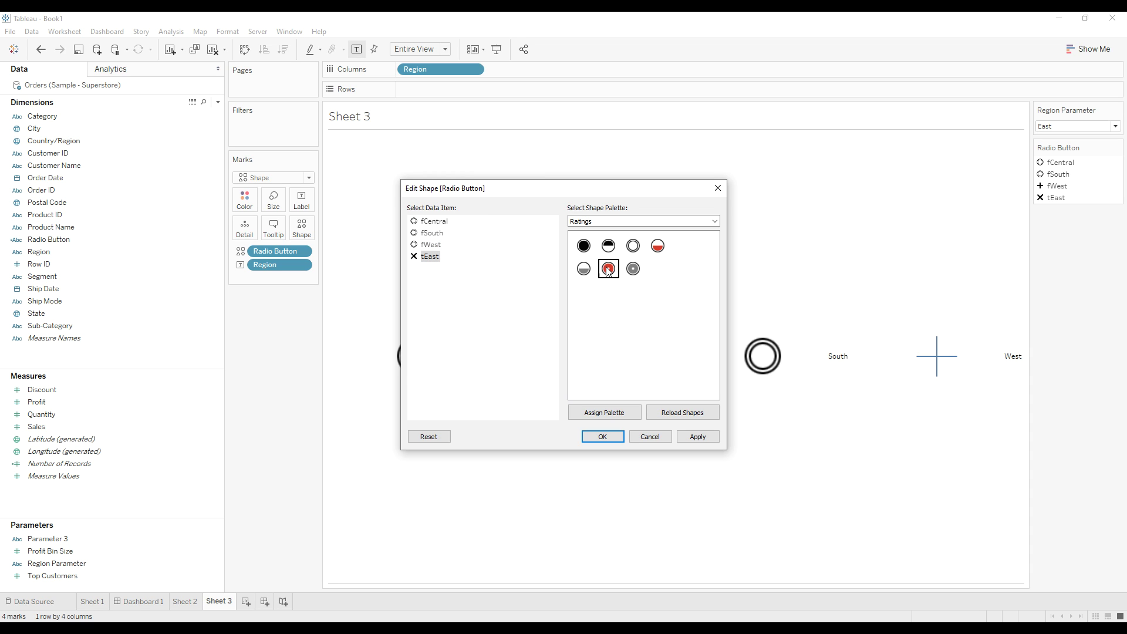
pyautogui.click(610, 270)
pyautogui.click(602, 436)
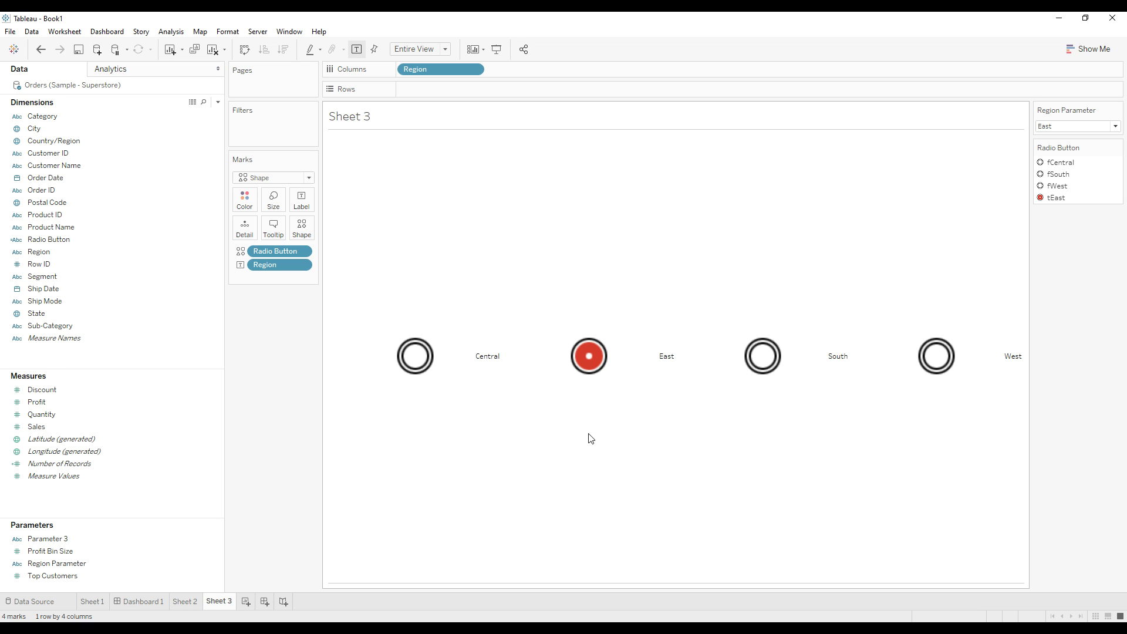
# Step: Set Region Parameter to Central and assign the red filled circle from the Ratings palette to tCentral
pyautogui.click(1059, 127)
pyautogui.click(1062, 157)
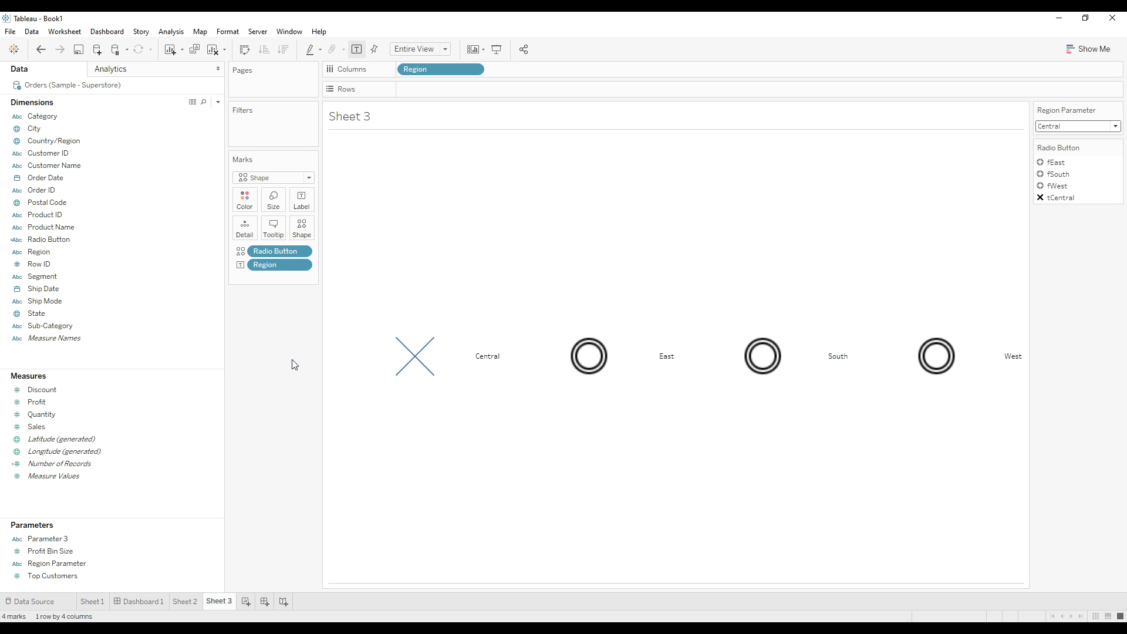
pyautogui.click(302, 227)
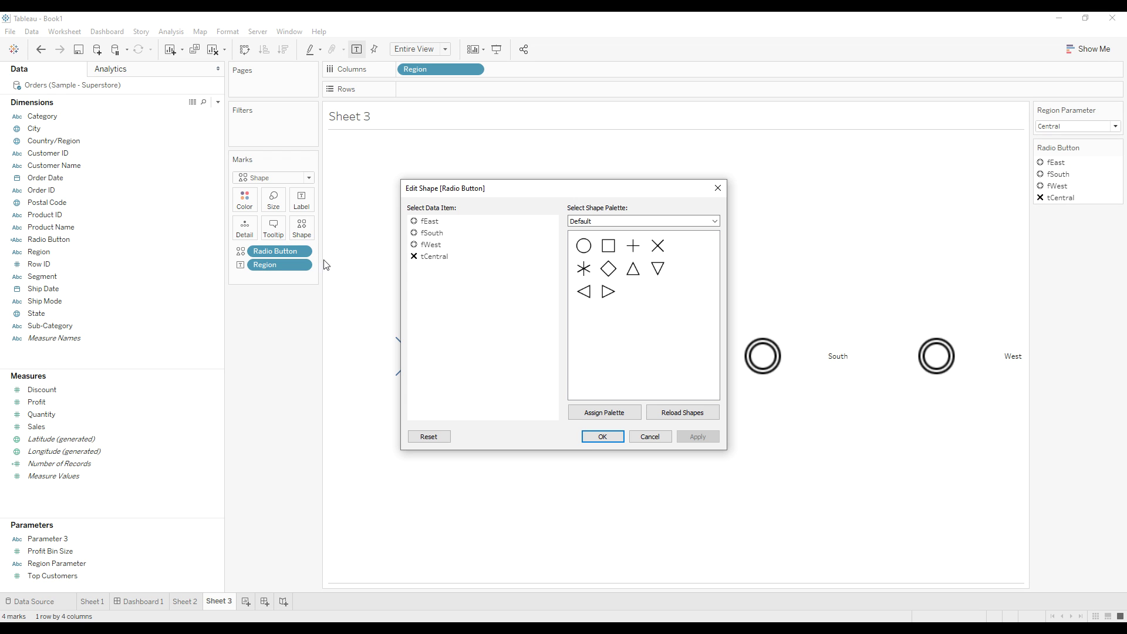
pyautogui.click(437, 257)
pyautogui.click(573, 221)
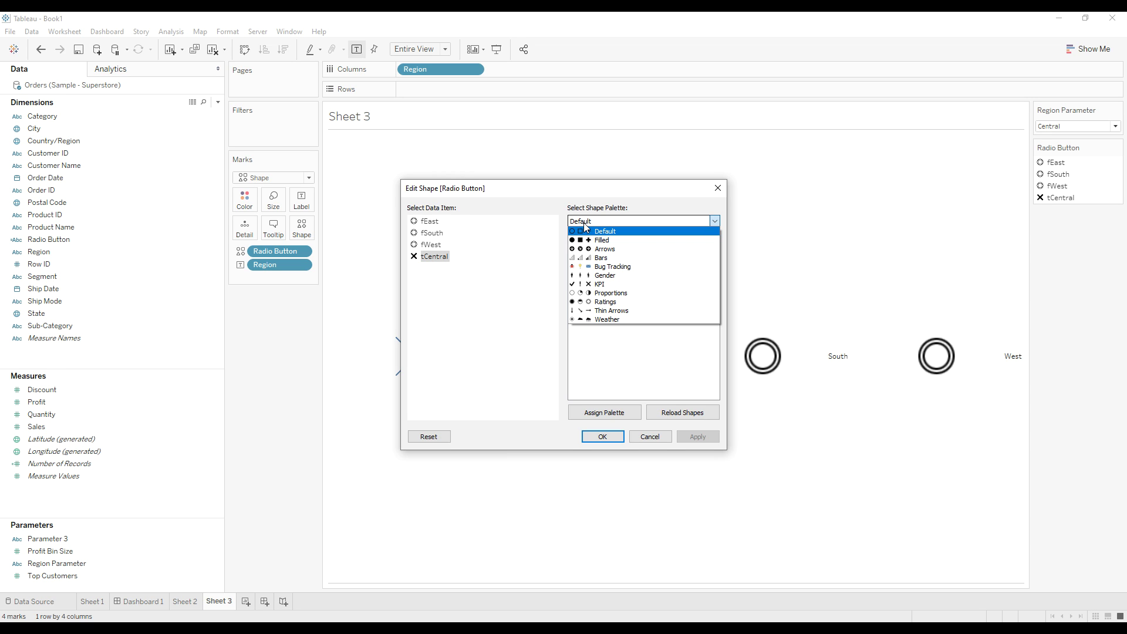
pyautogui.click(609, 302)
pyautogui.click(606, 267)
pyautogui.click(602, 436)
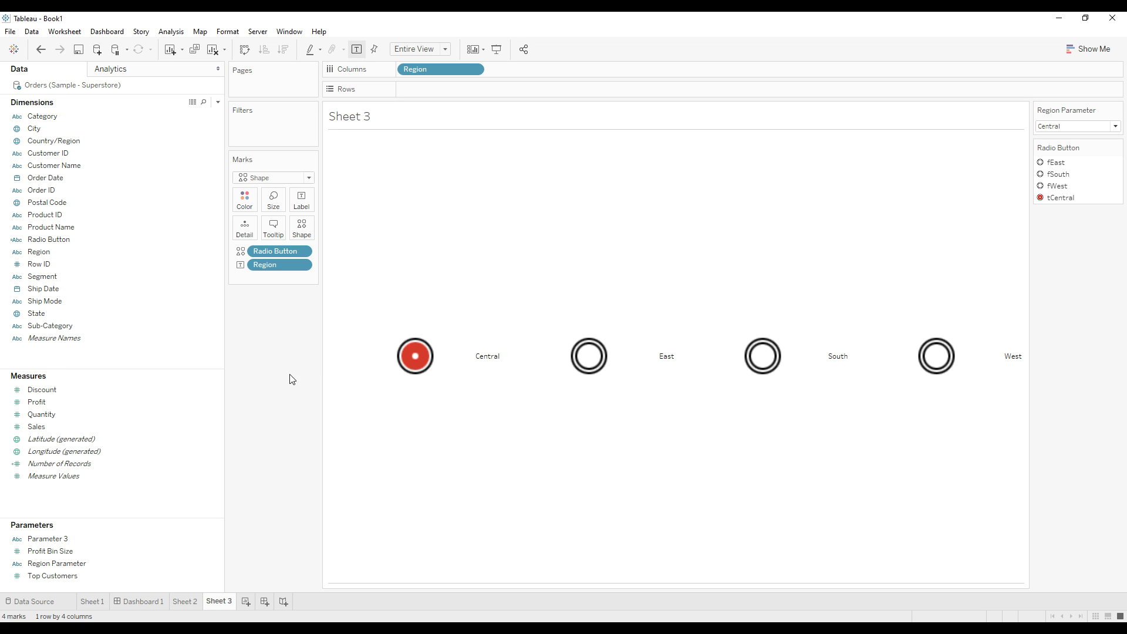
# Step: Set Region Parameter to South and assign the red filled circle from the Ratings palette to tSouth
pyautogui.click(1067, 126)
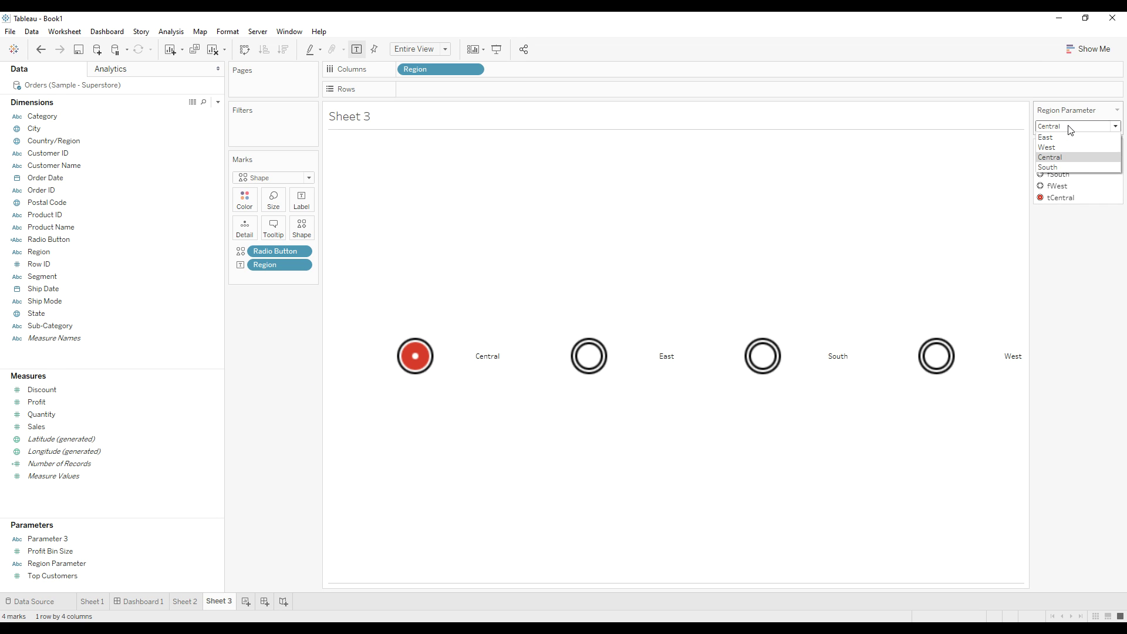
pyautogui.click(1054, 167)
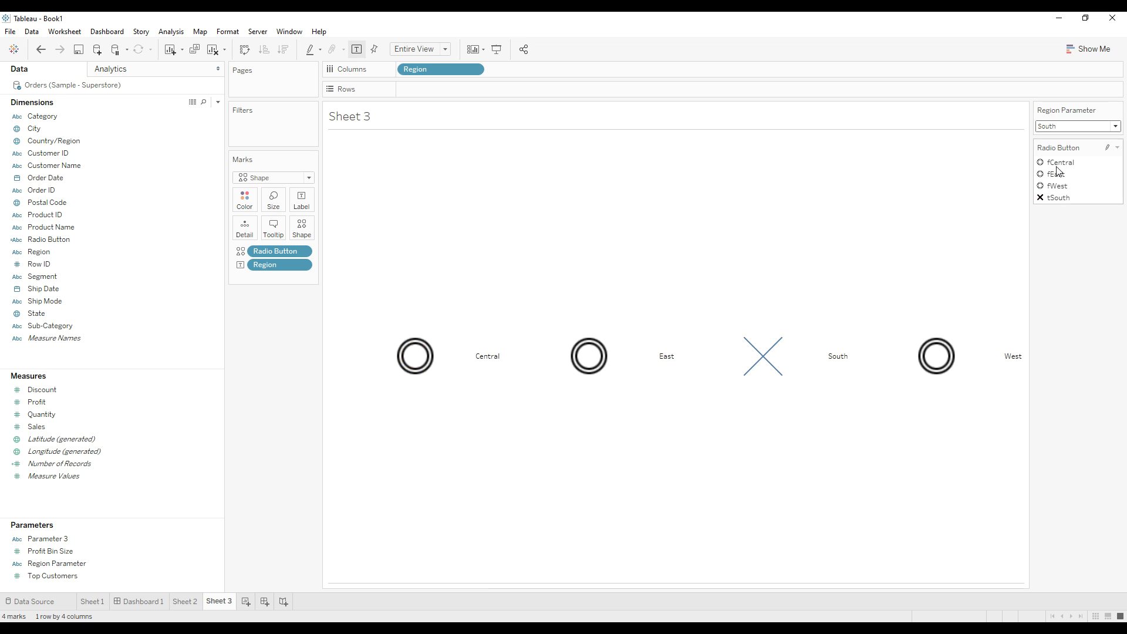
pyautogui.click(311, 230)
pyautogui.click(435, 258)
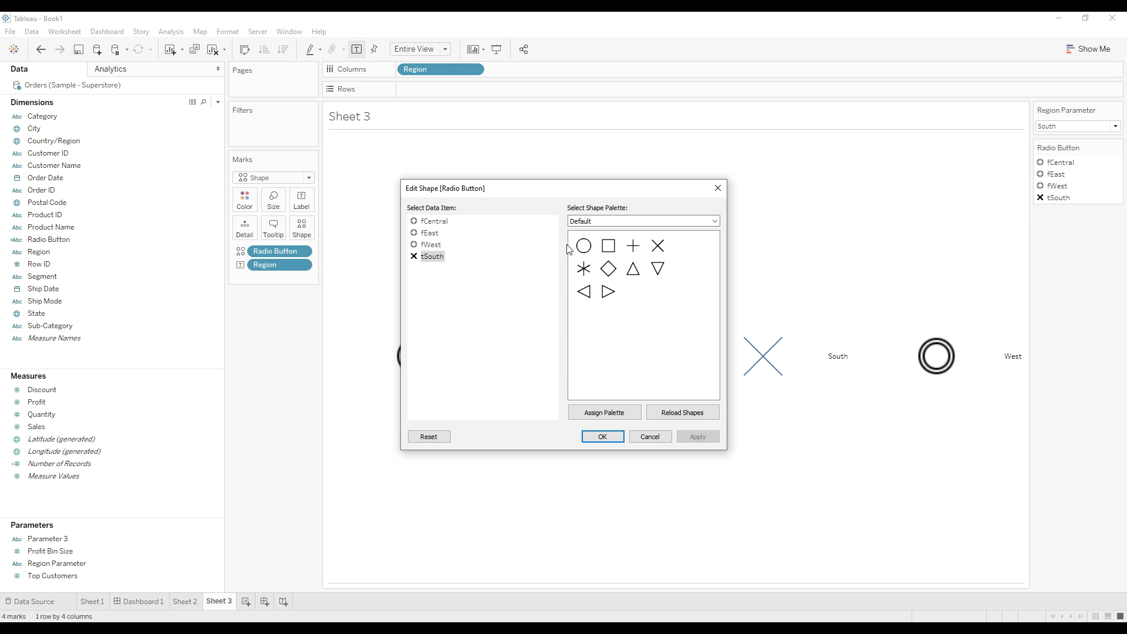
pyautogui.click(585, 222)
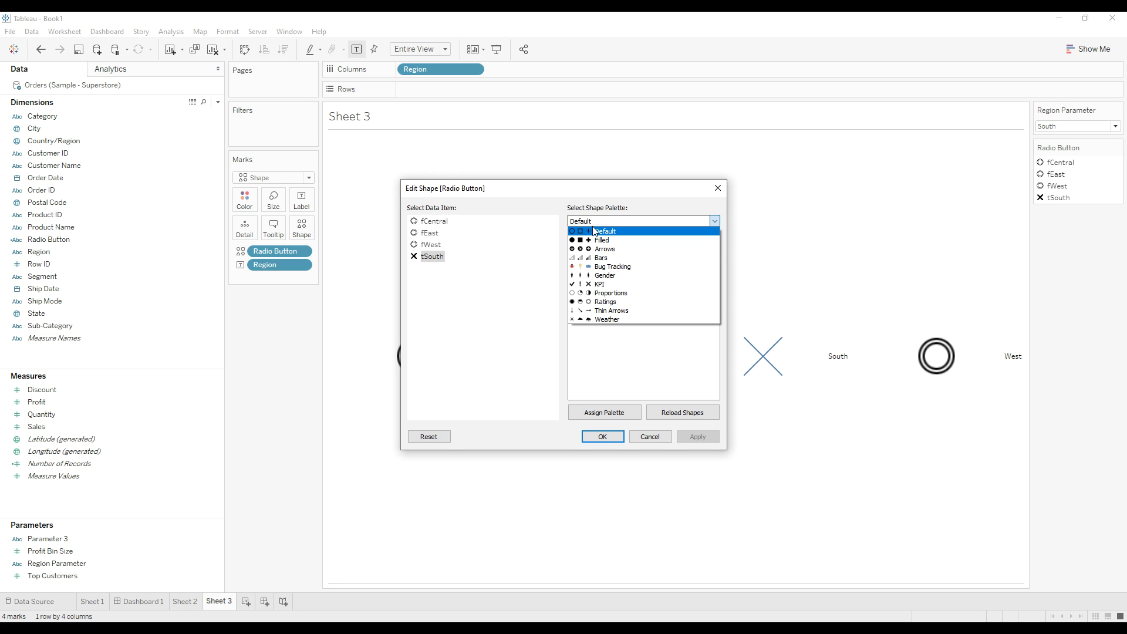
pyautogui.click(620, 305)
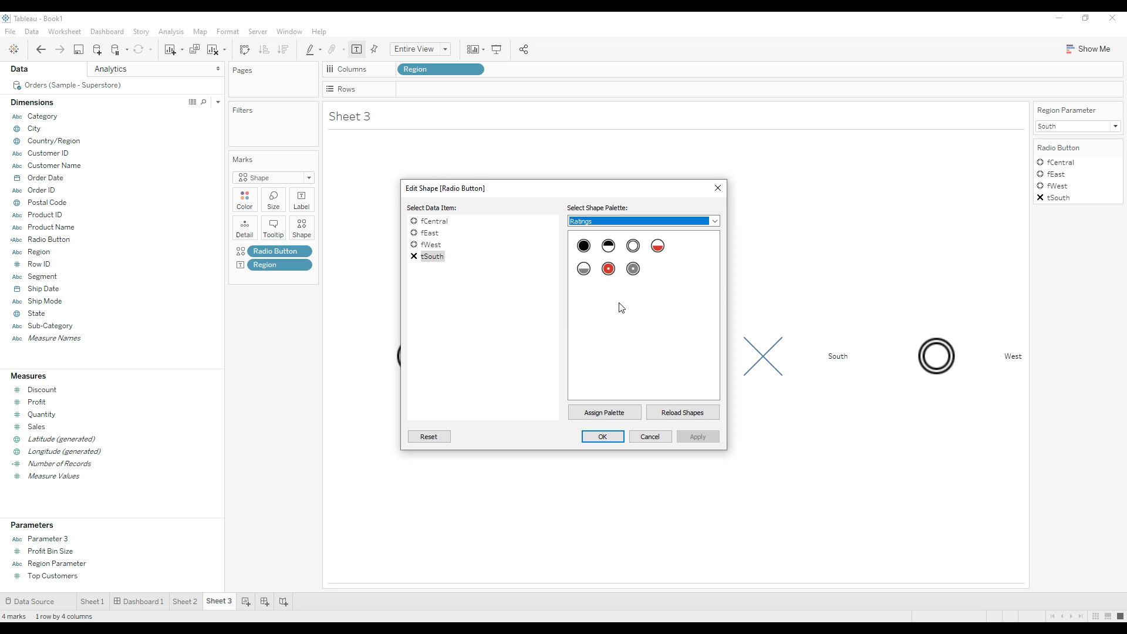
pyautogui.click(607, 269)
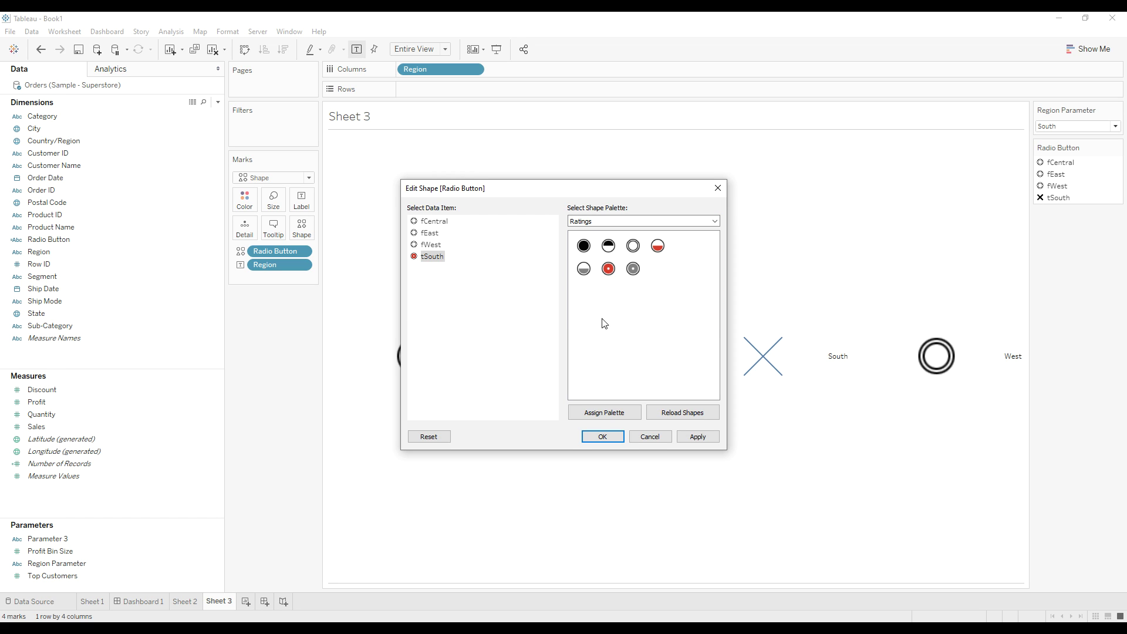
pyautogui.click(602, 436)
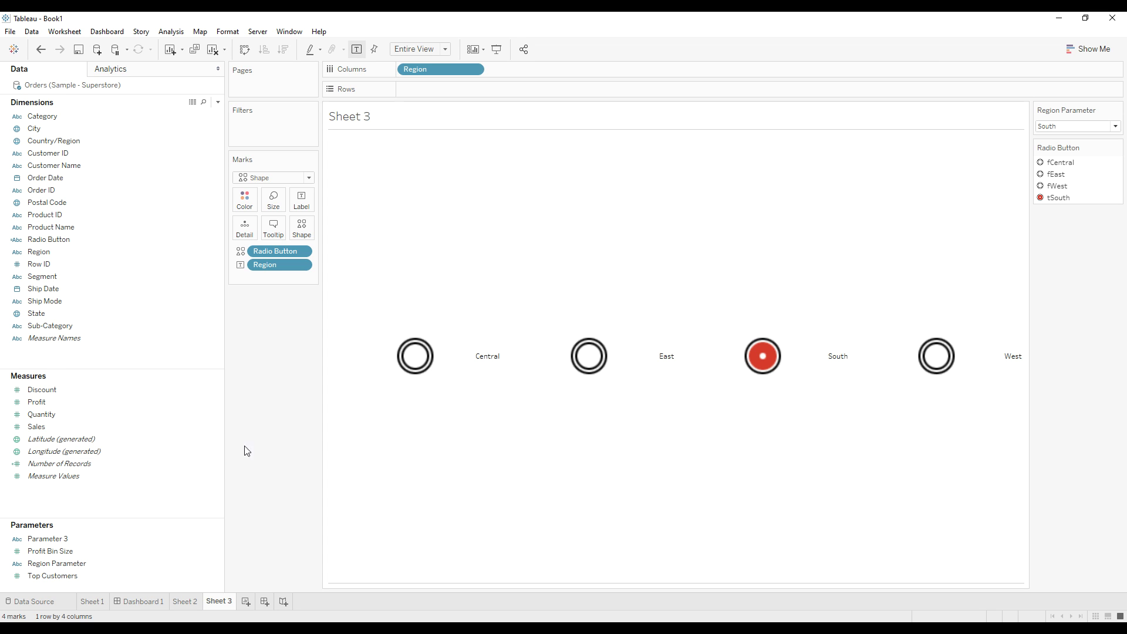
# Step: Rename the current worksheet as Radio button sheet
pyautogui.doubleClick(225, 603)
pyautogui.write('Radio button sheet')
pyautogui.press('Return')
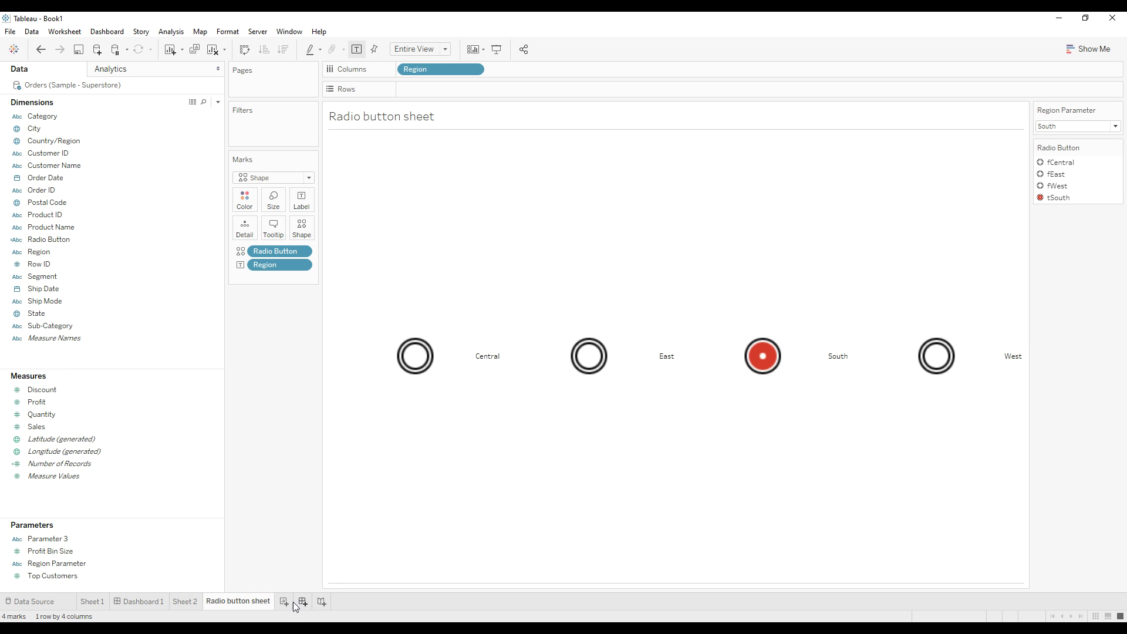
# Step: Add a new worksheet and start a calculated field named East Sales
pyautogui.click(283, 601)
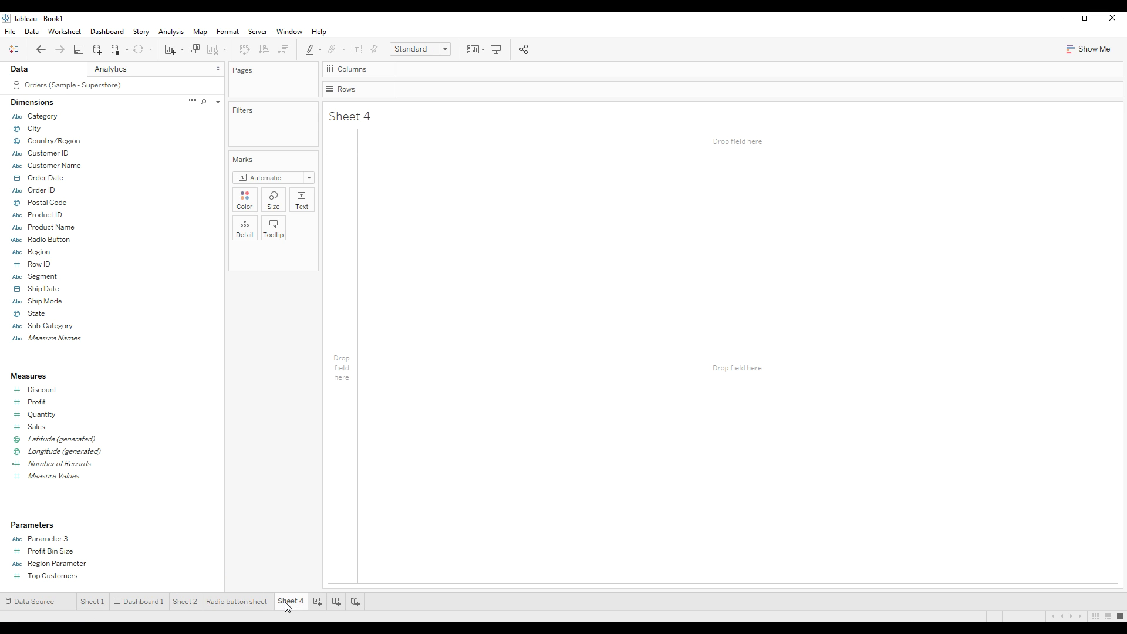
pyautogui.rightClick(121, 362)
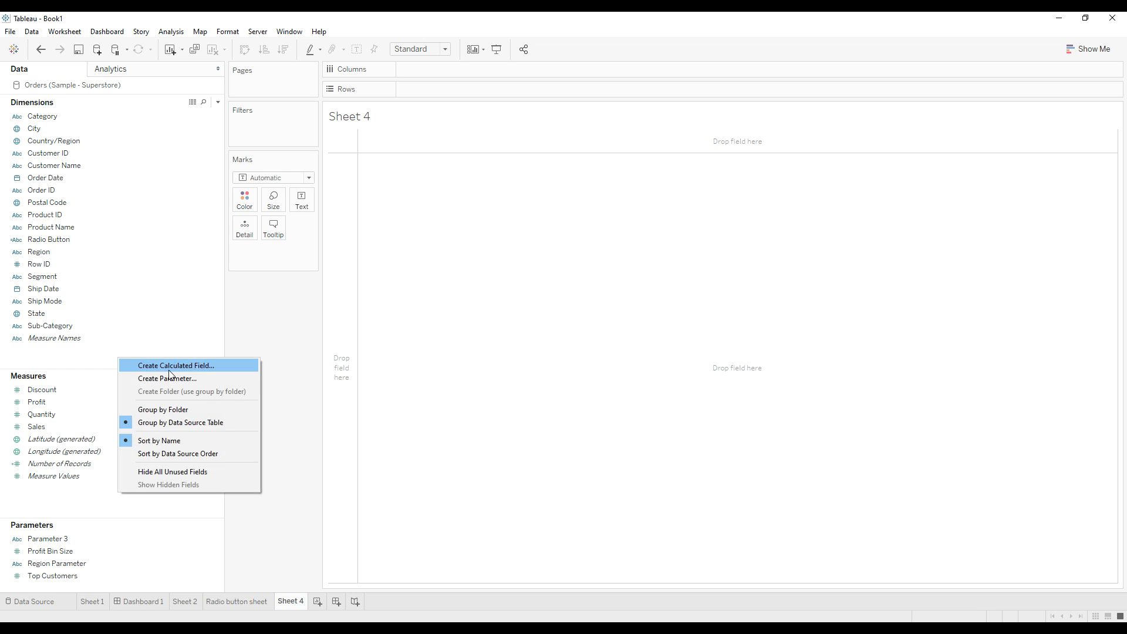
pyautogui.click(169, 369)
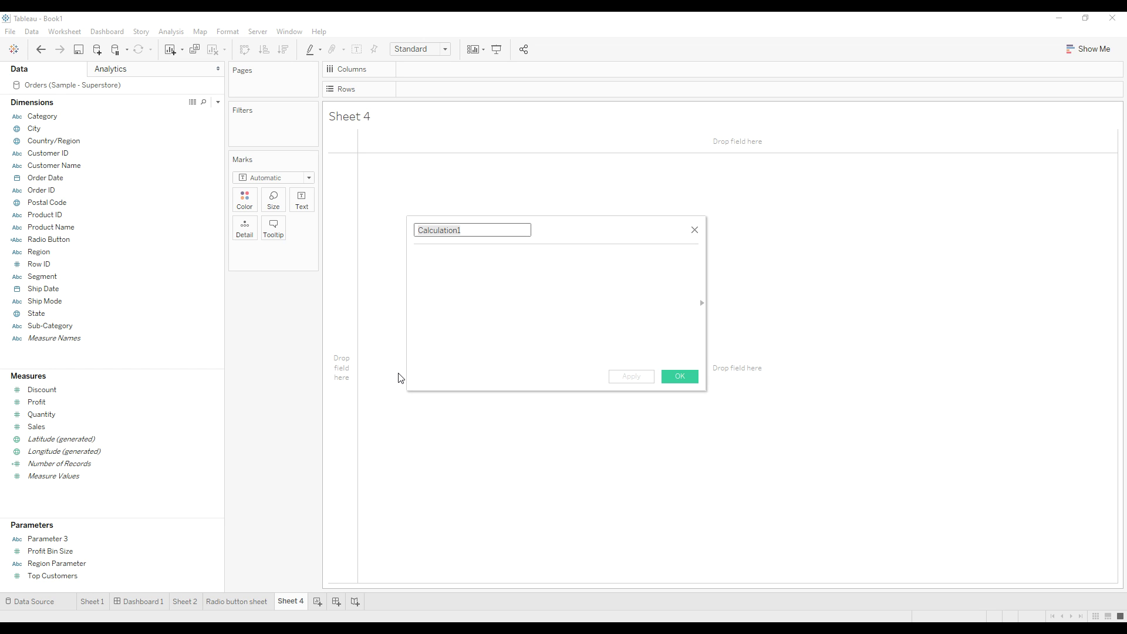
pyautogui.write('East Sales')
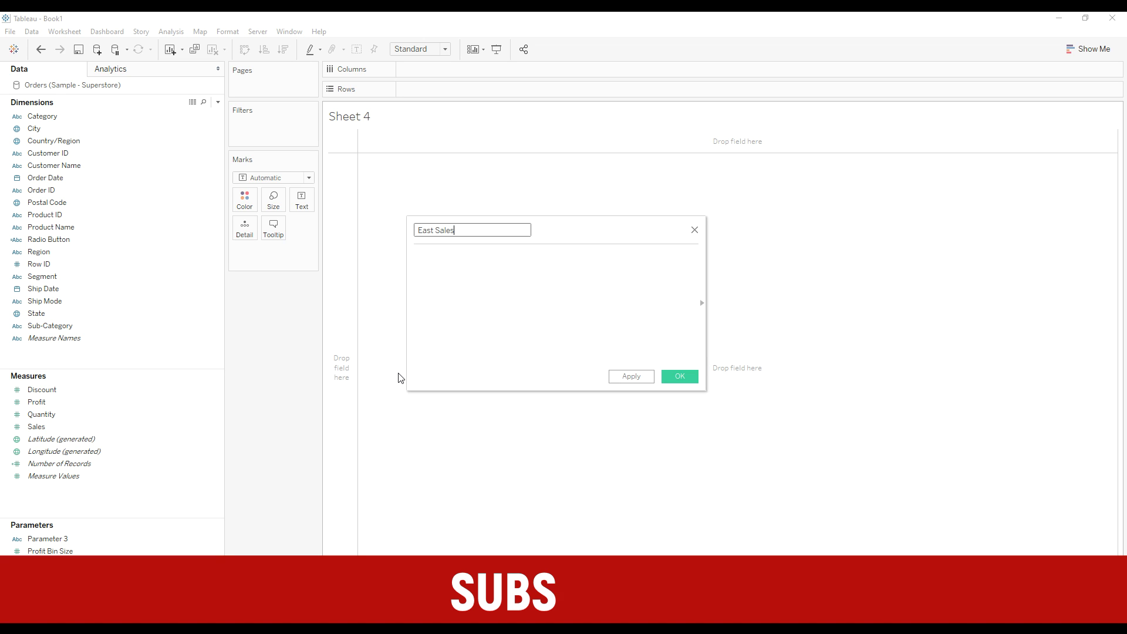
pyautogui.press('Tab')
# Step: Define East Sales with the formula if [Region]='East' then [Sales] END and save the field
pyautogui.write('if ')
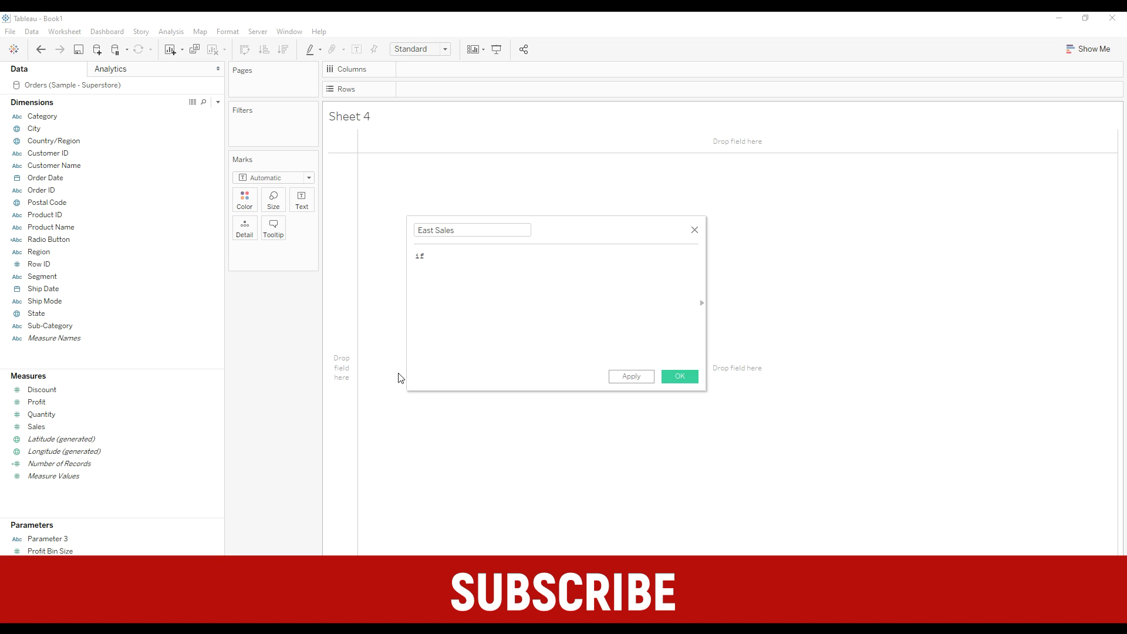
pyautogui.write('region')
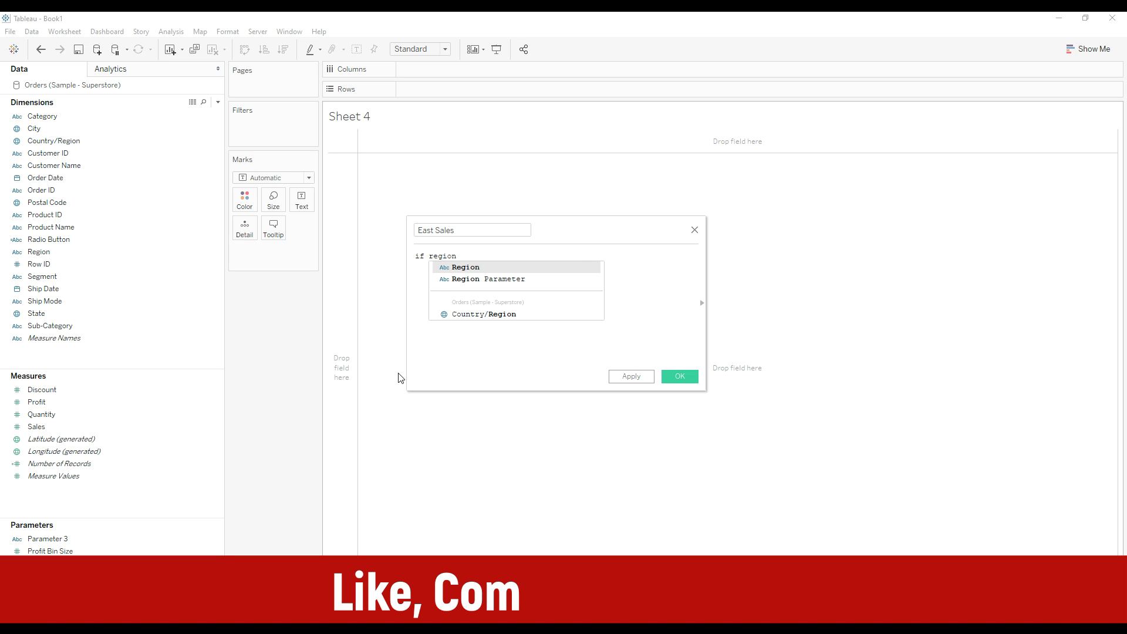
pyautogui.press('Return')
pyautogui.write('=')
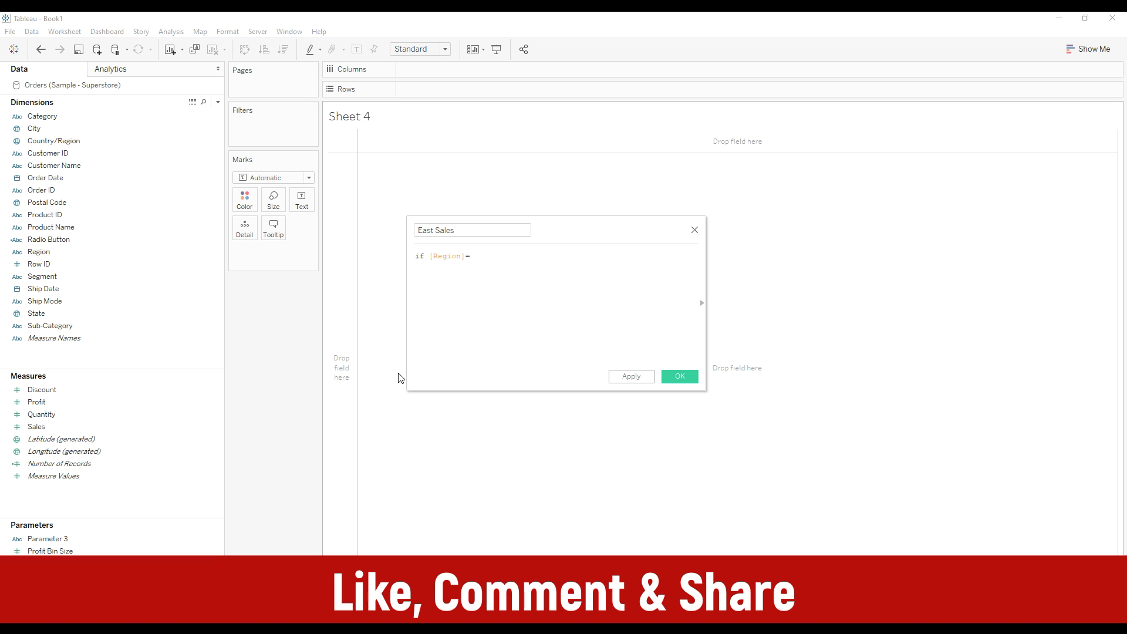
pyautogui.write("'East' then eat")
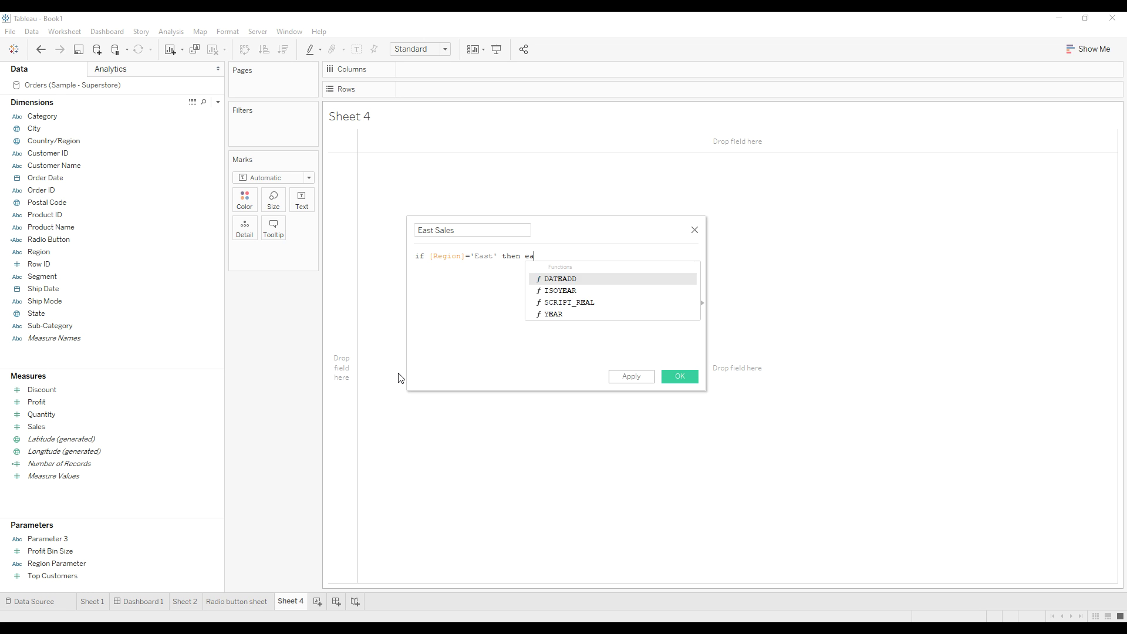
pyautogui.press('BackSpace')
pyautogui.press('BackSpace')
pyautogui.press('BackSpace')
pyautogui.write('sa')
pyautogui.press('Return')
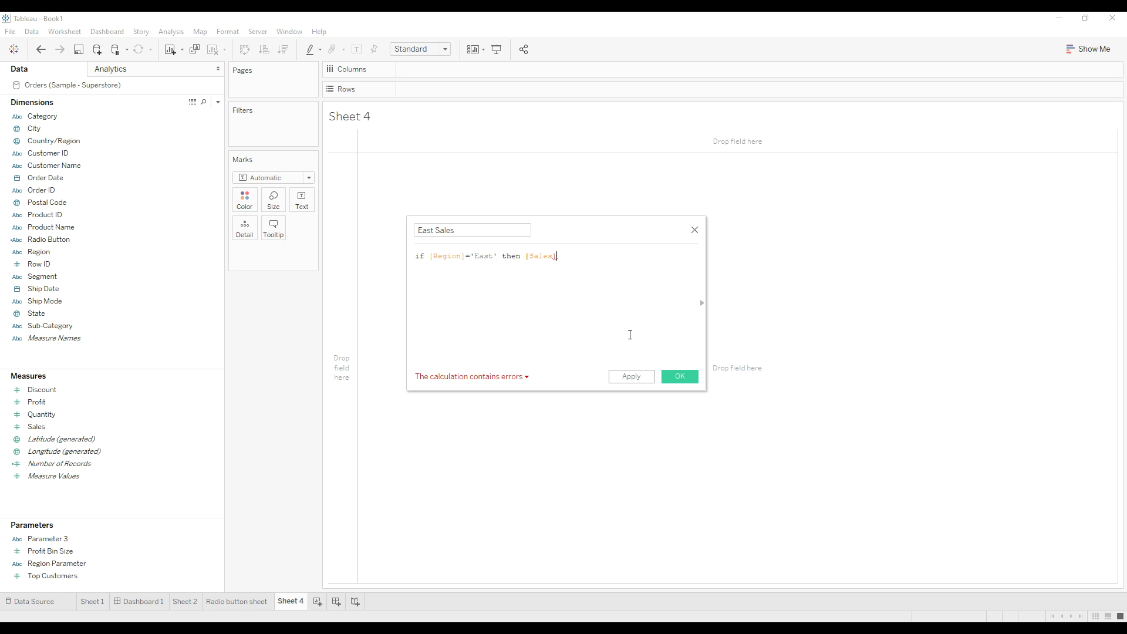
pyautogui.write('end')
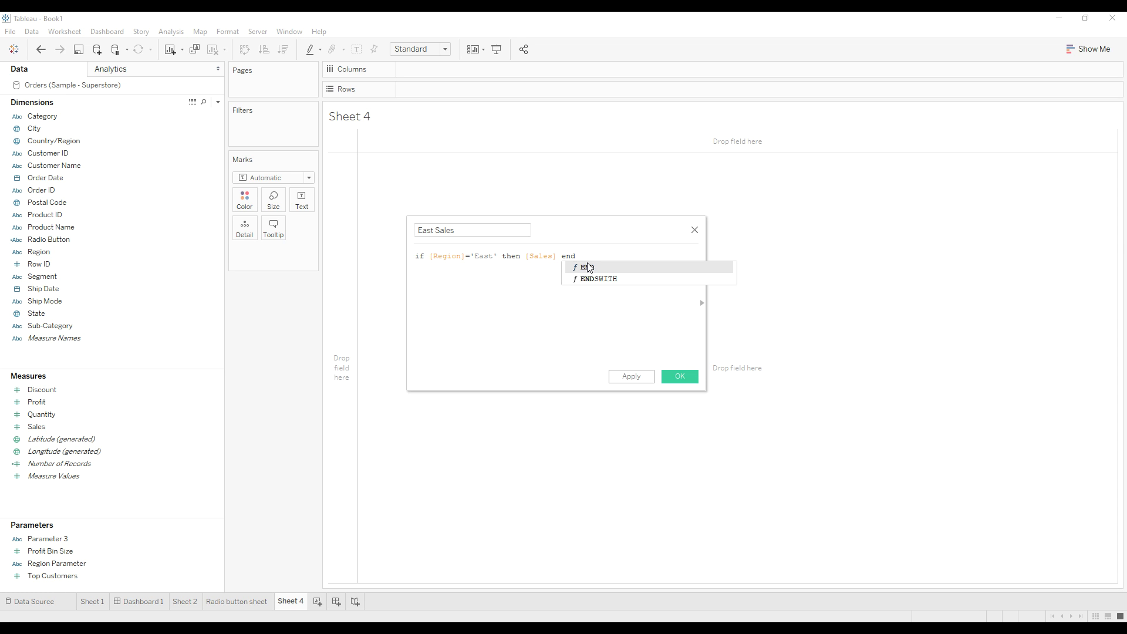
pyautogui.click(588, 268)
pyautogui.click(676, 375)
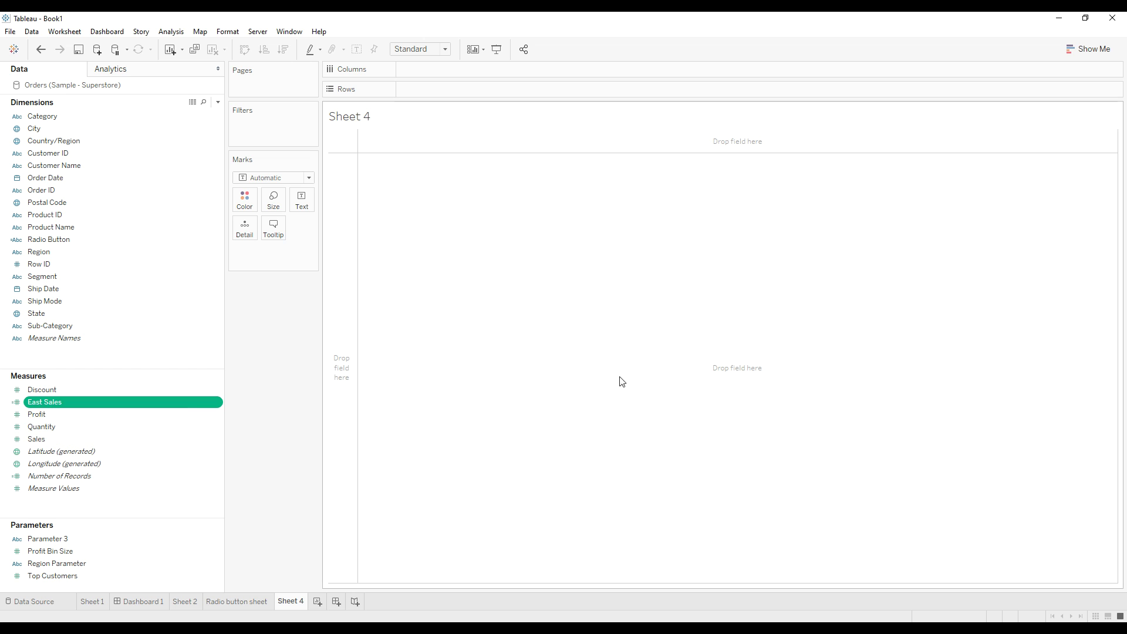
# Step: Duplicate East Sales, rename the copy West Sales and change its region condition to 'West'
pyautogui.rightClick(121, 409)
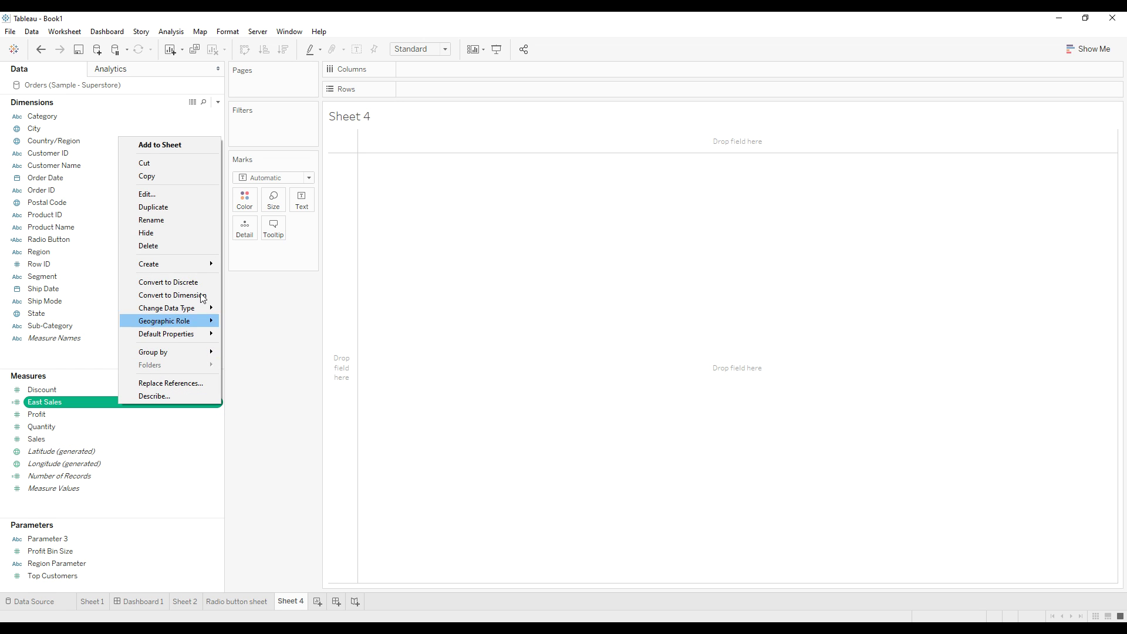
pyautogui.click(168, 206)
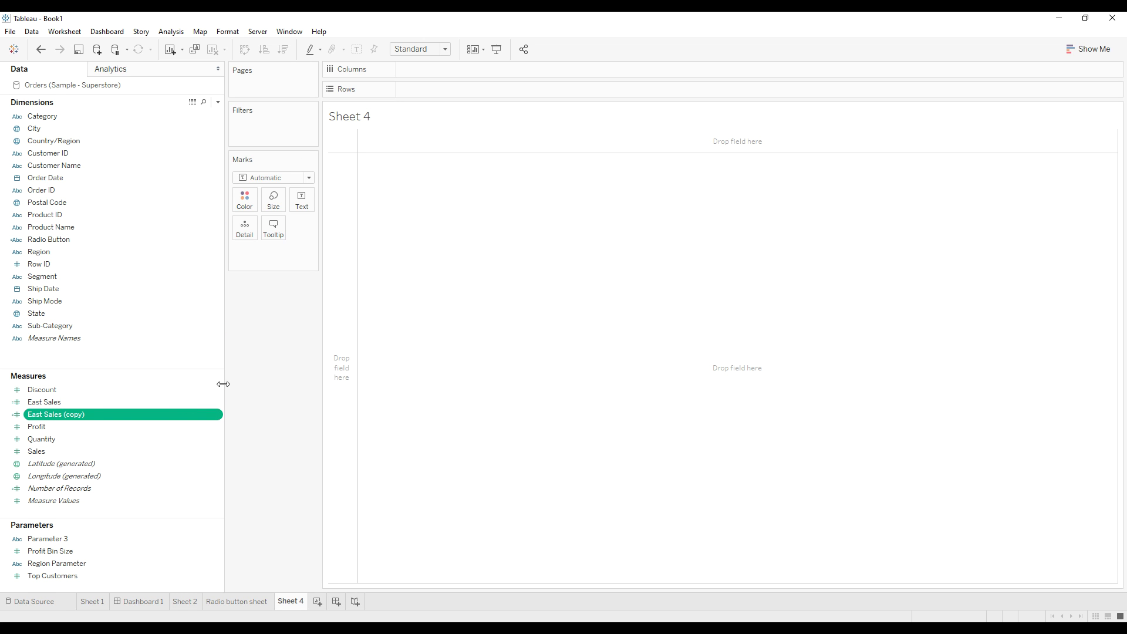
pyautogui.rightClick(89, 410)
pyautogui.click(145, 201)
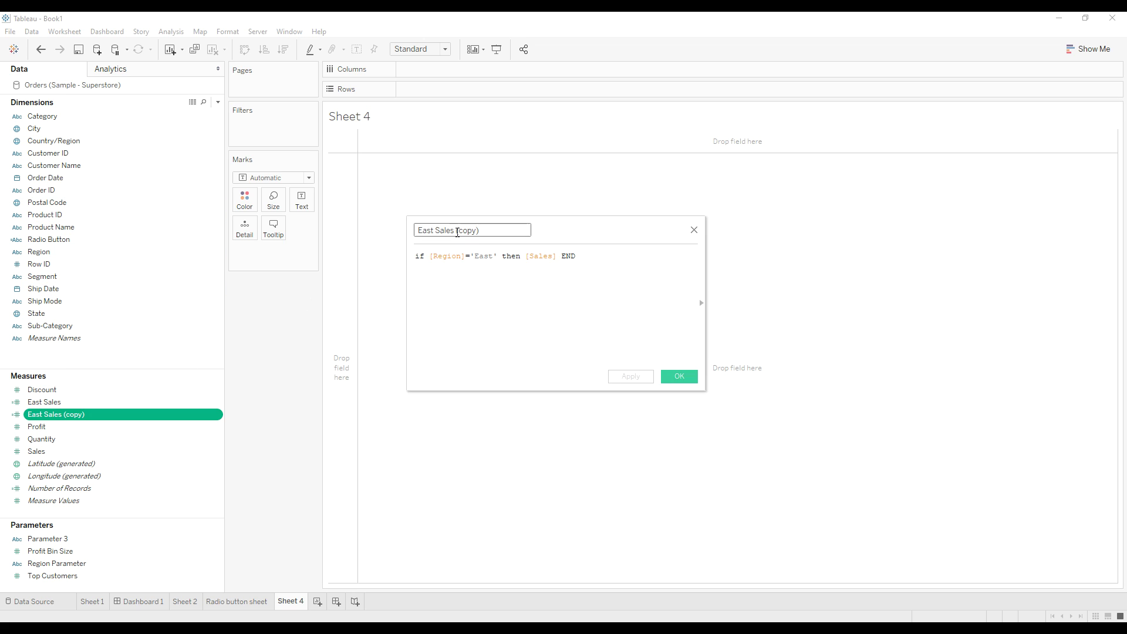
pyautogui.write('West Sales')
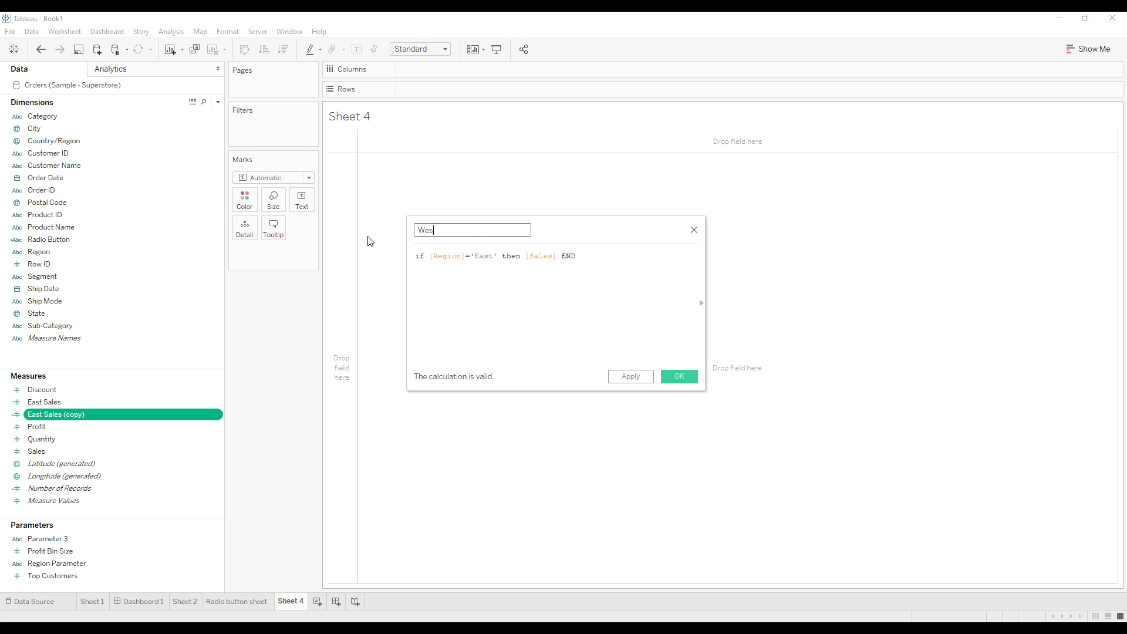
pyautogui.doubleClick(480, 255)
pyautogui.write('West')
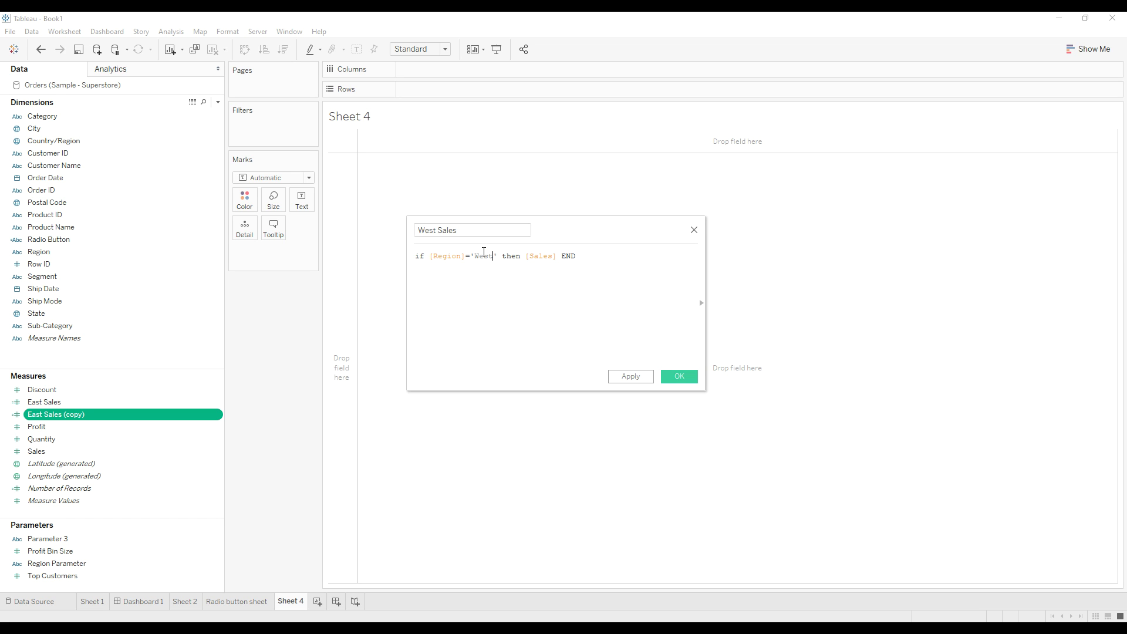
pyautogui.click(688, 376)
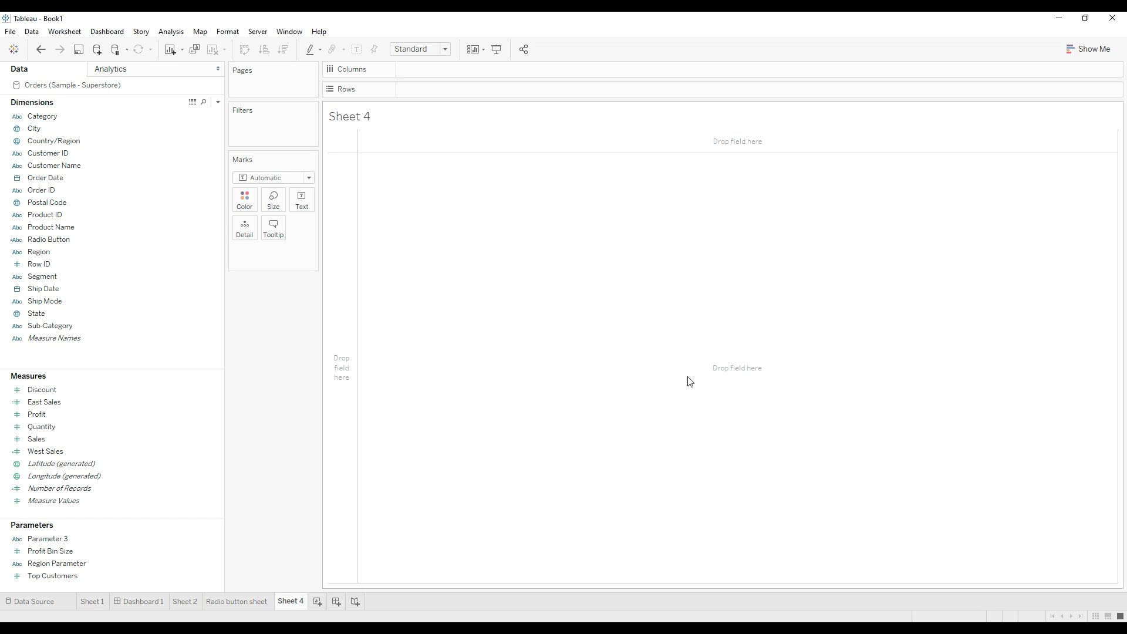
# Step: Edit the East Sales field itself, renaming it Central Sales and setting its region condition to 'Sales'
pyautogui.click(71, 407)
pyautogui.rightClick(73, 411)
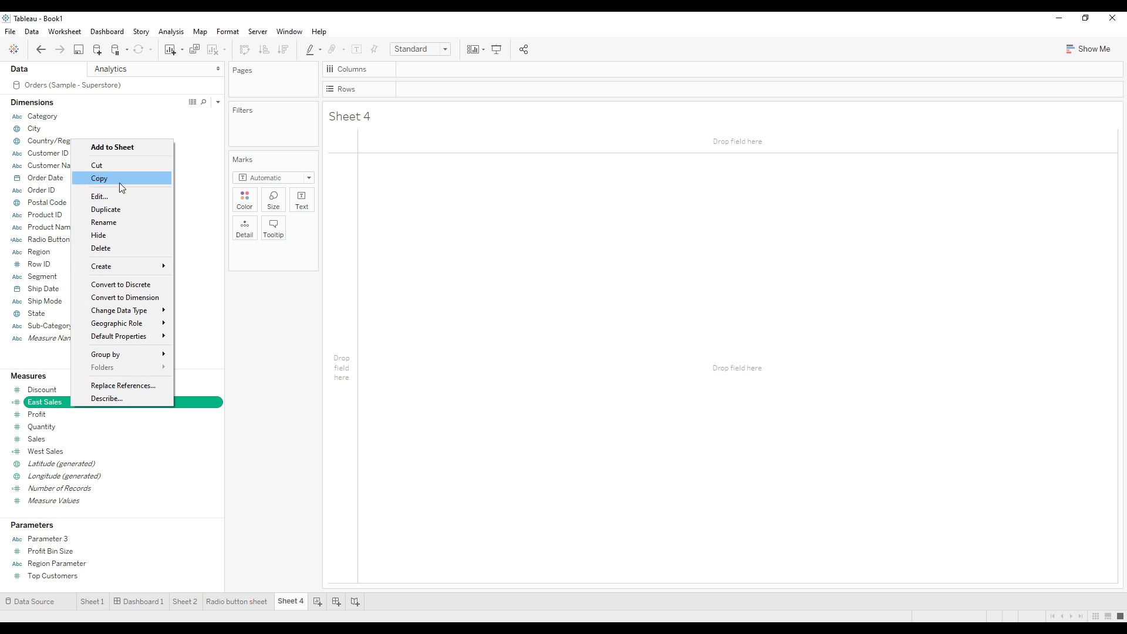
pyautogui.click(115, 196)
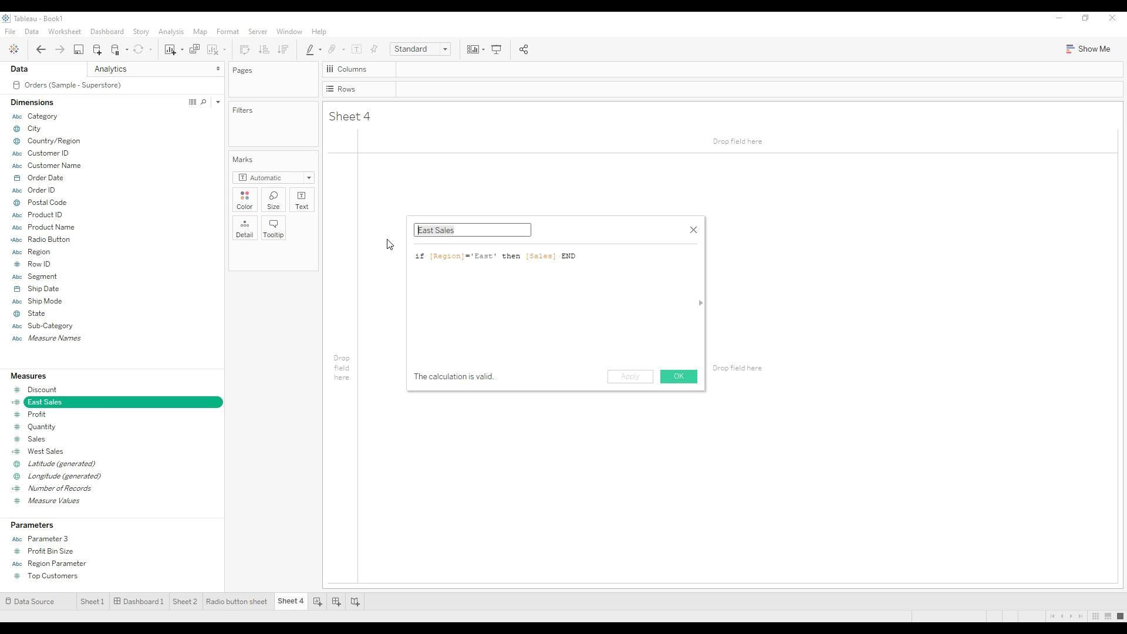
pyautogui.write('Central')
pyautogui.doubleClick(482, 256)
pyautogui.write('Sales')
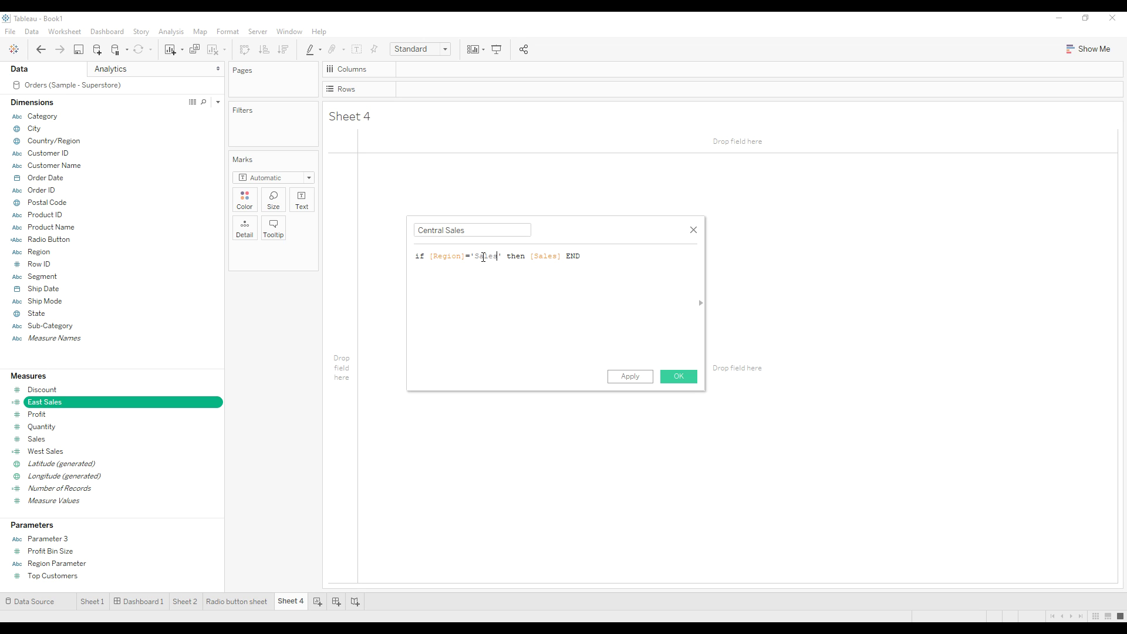
pyautogui.click(679, 376)
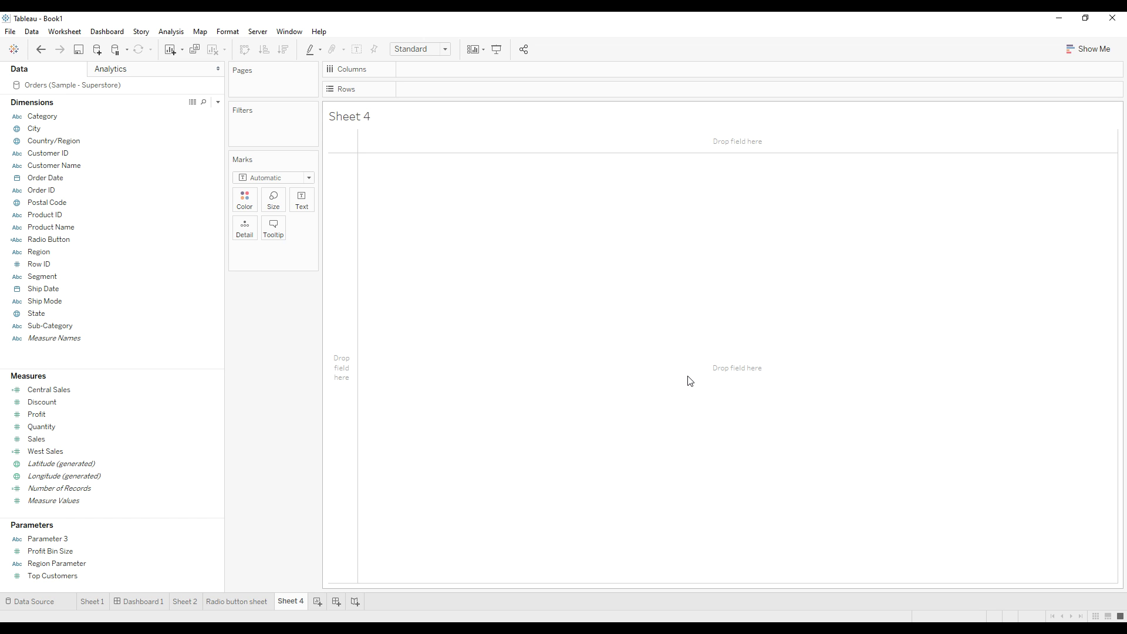
# Step: Duplicate Central Sales, rename the copy South Sales and change its region condition to 'South'
pyautogui.rightClick(83, 391)
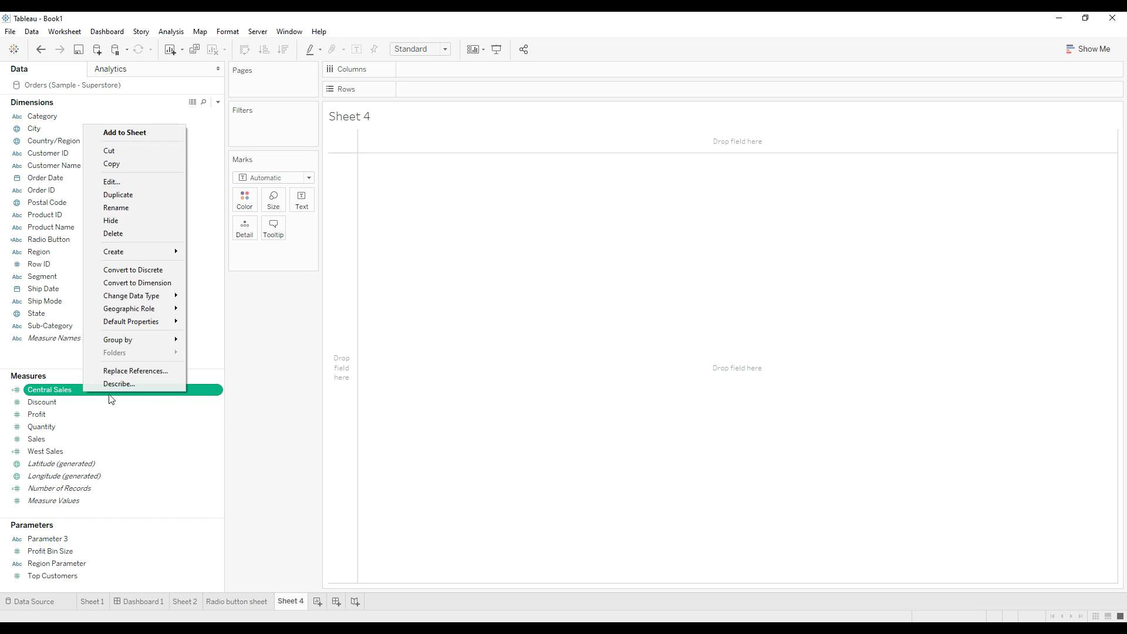
pyautogui.click(119, 195)
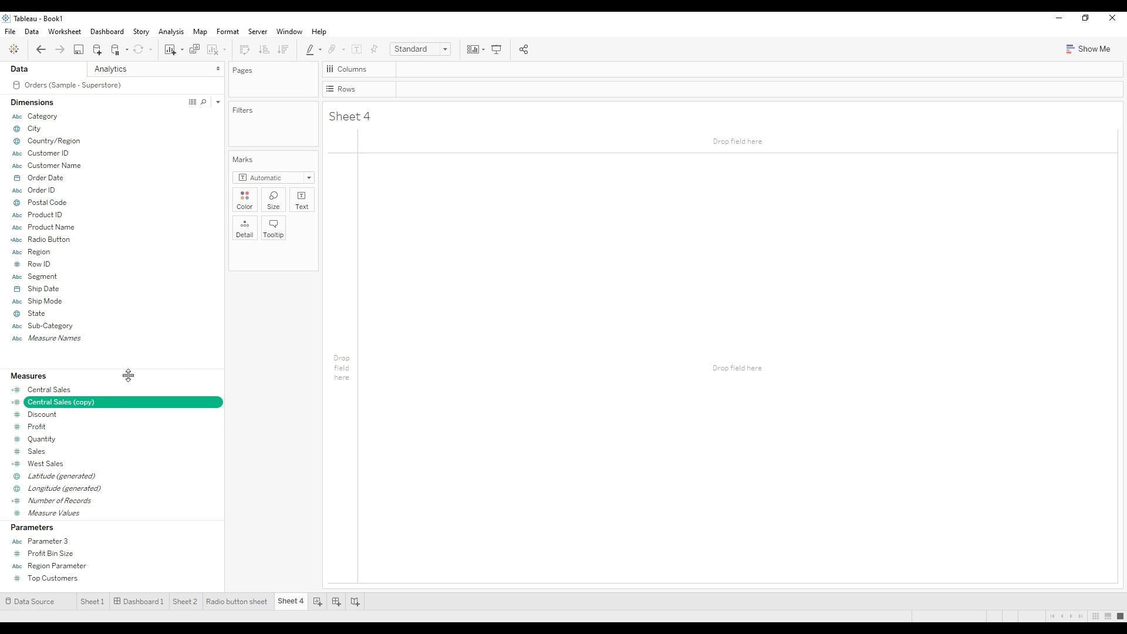
pyautogui.rightClick(71, 403)
pyautogui.click(97, 193)
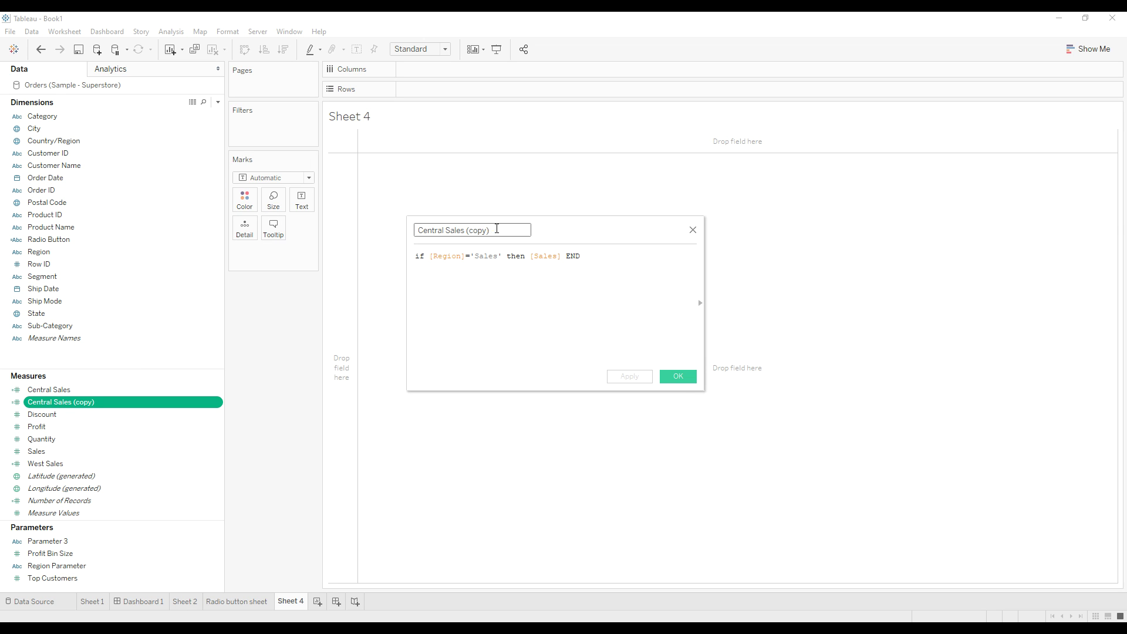
pyautogui.write('S')
pyautogui.doubleClick(485, 255)
pyautogui.write('South')
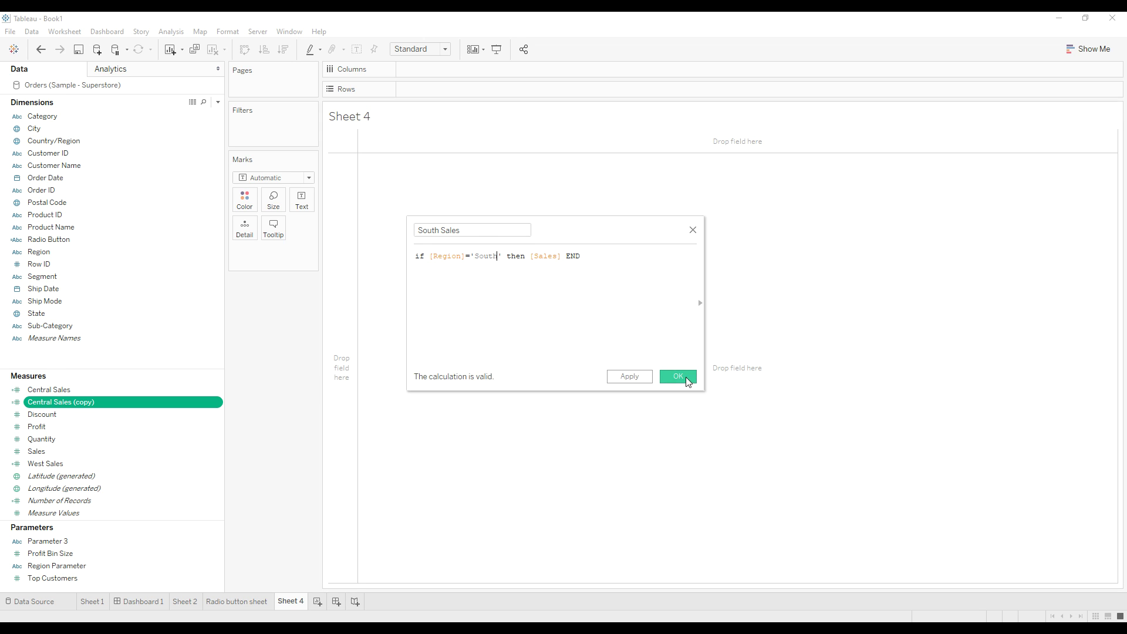
pyautogui.click(679, 380)
# Step: Correct the region condition in the Central Sales formula to 'Central' and save the field
pyautogui.click(76, 386)
pyautogui.rightClick(77, 386)
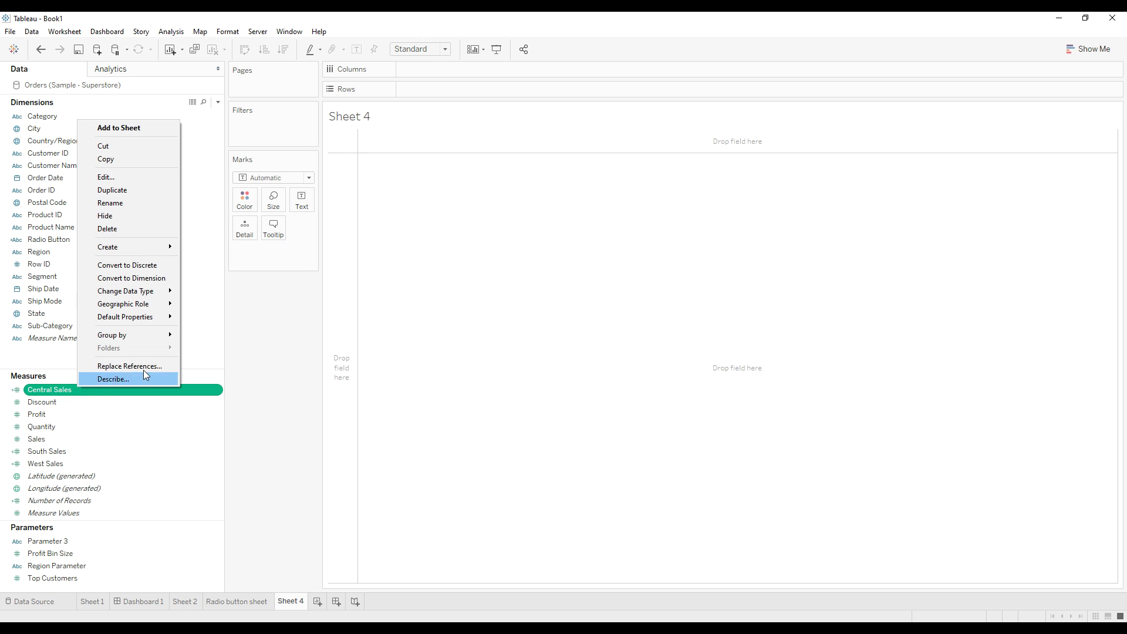
pyautogui.click(115, 177)
pyautogui.doubleClick(487, 256)
pyautogui.write('Centa')
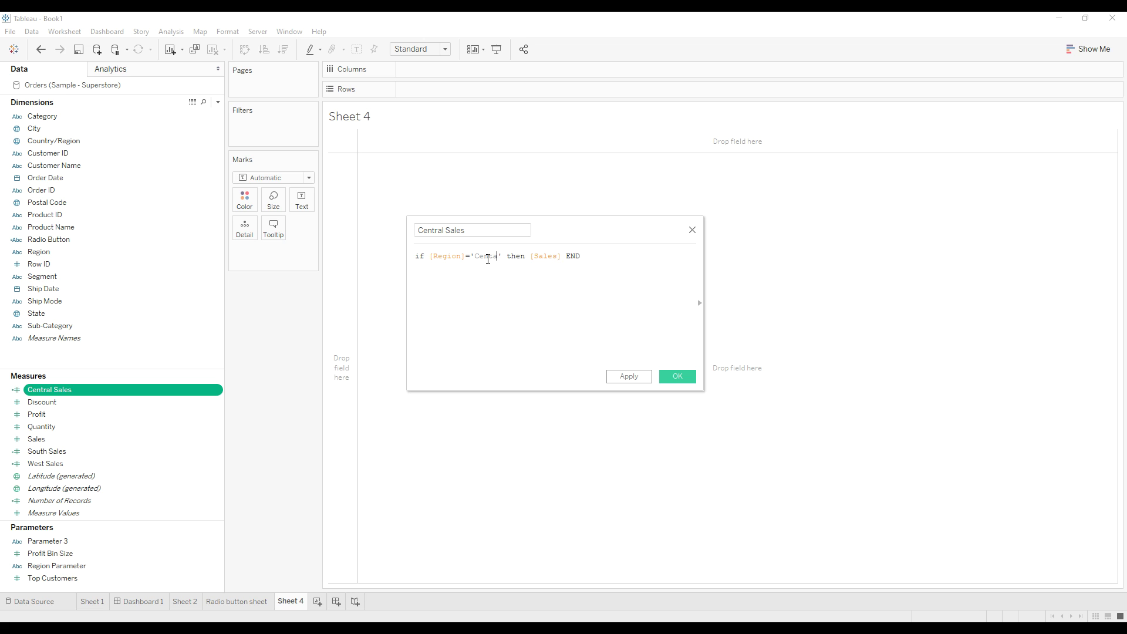
pyautogui.write('al')
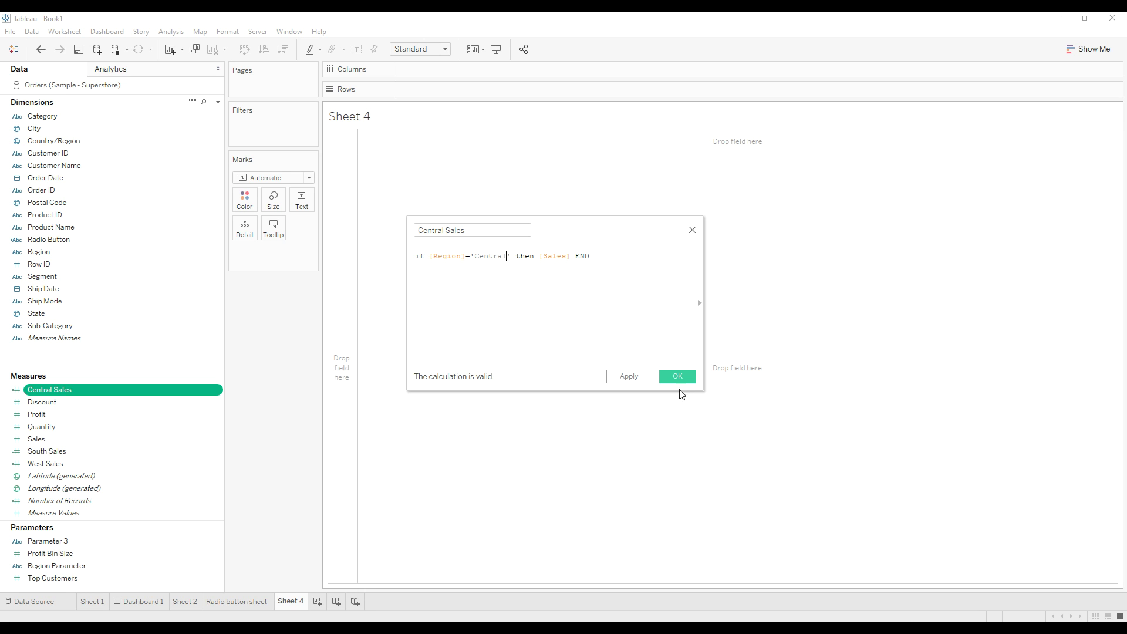
pyautogui.click(676, 377)
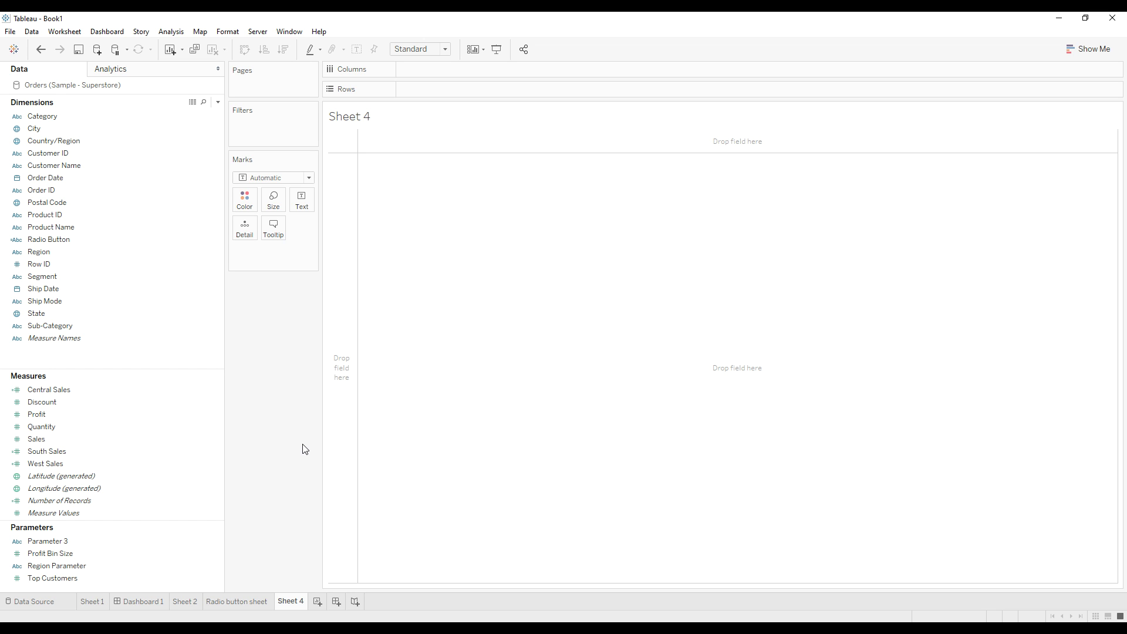
# Step: Start a calculated field named Final Value and enlarge its formula editor
pyautogui.rightClick(100, 370)
pyautogui.click(159, 372)
pyautogui.moveTo(559, 227); pyautogui.dragTo(578, 201)
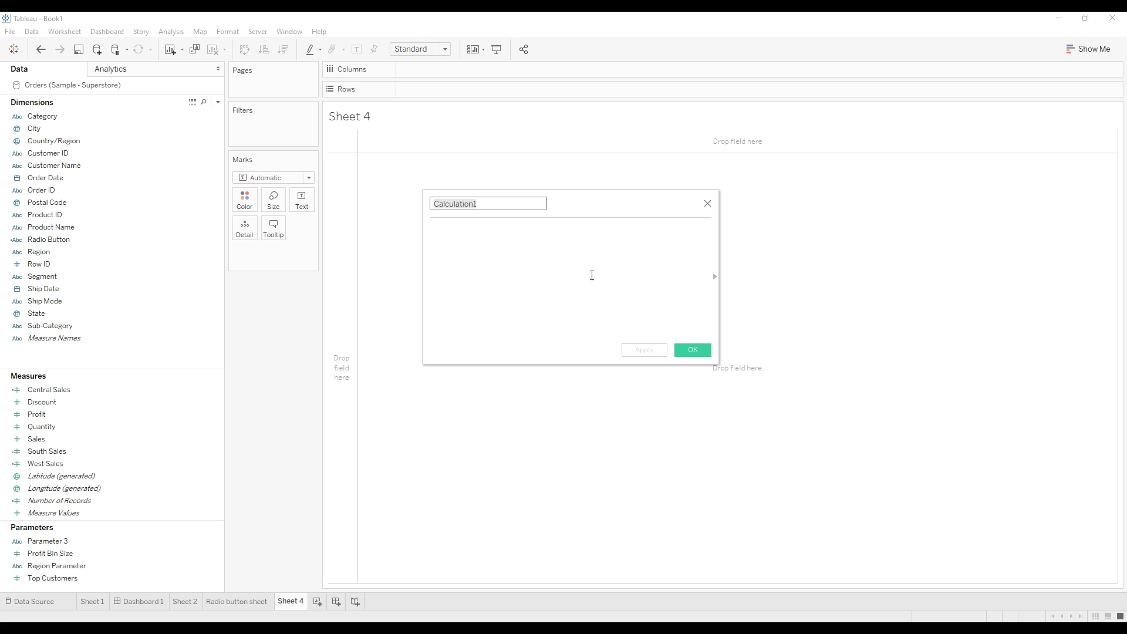
pyautogui.moveTo(716, 365); pyautogui.dragTo(870, 421)
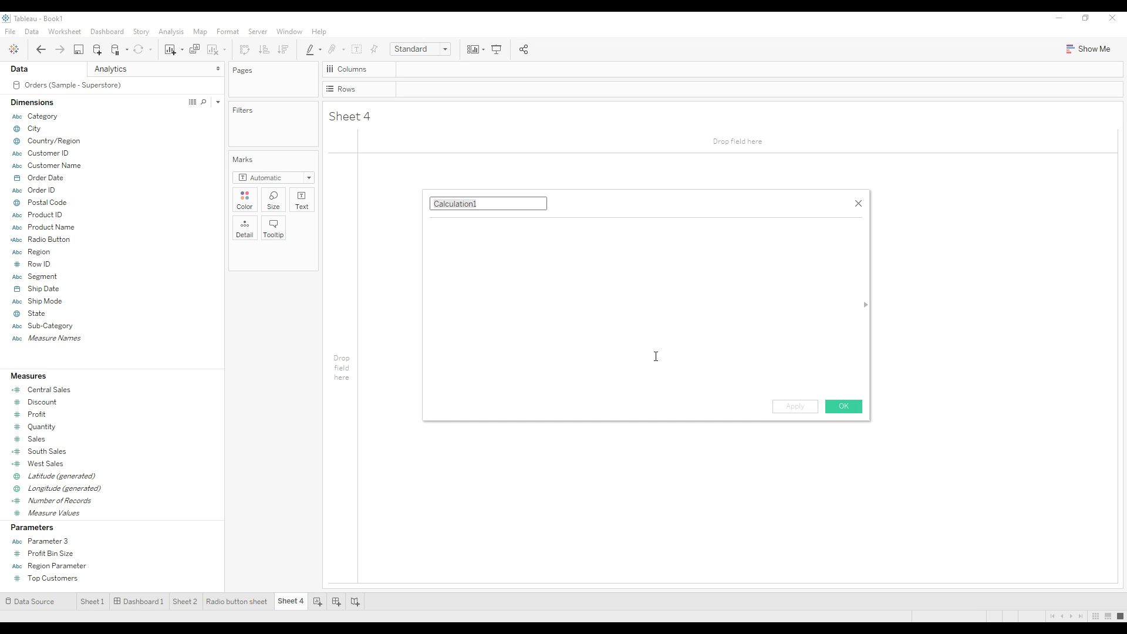
pyautogui.write('Final Value')
pyautogui.click(655, 356)
# Step: Begin the Final Value formula with a CASE on Region Parameter and start its first WHEN line
pyautogui.write('case')
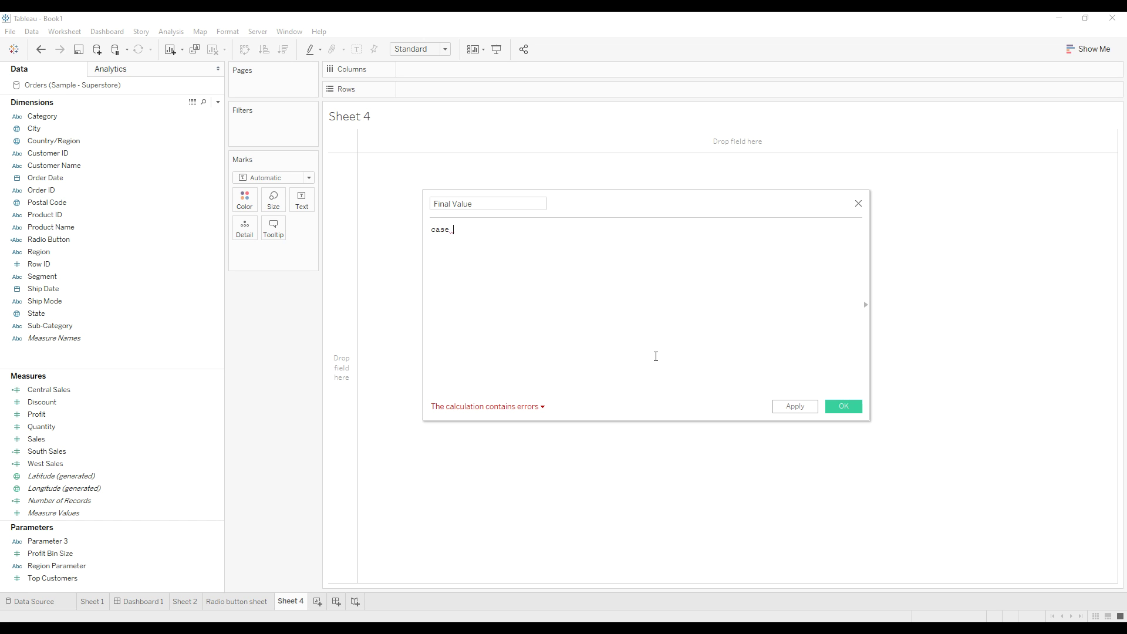
pyautogui.write(' region')
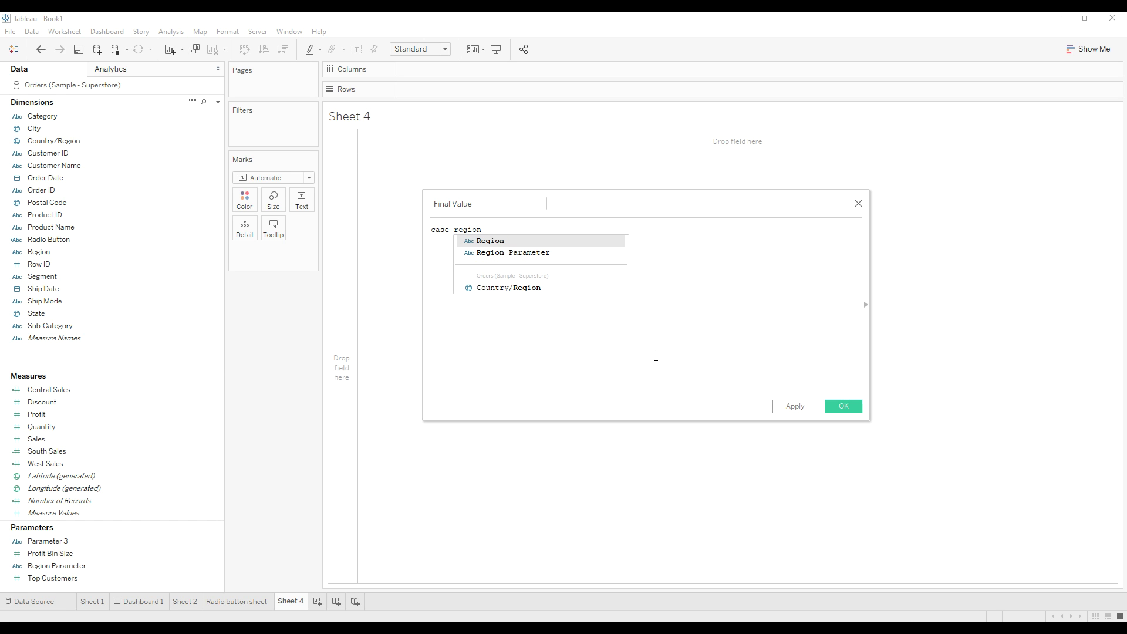
pyautogui.press('Down')
pyautogui.press('Return')
pyautogui.press('Return')
pyautogui.write('when ')
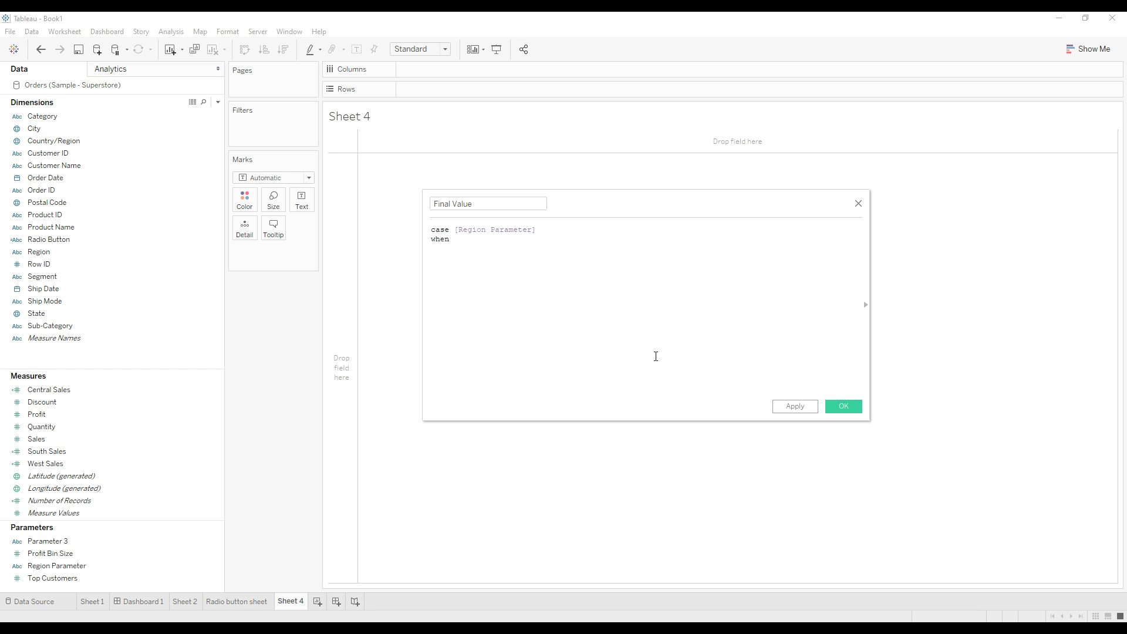
# Step: Write the WHEN condition for 'East' with a placeholder result of east and save the incomplete Final Value field
pyautogui.write("'East' then eas")
pyautogui.press('BackSpace')
pyautogui.press('BackSpace')
pyautogui.write('s')
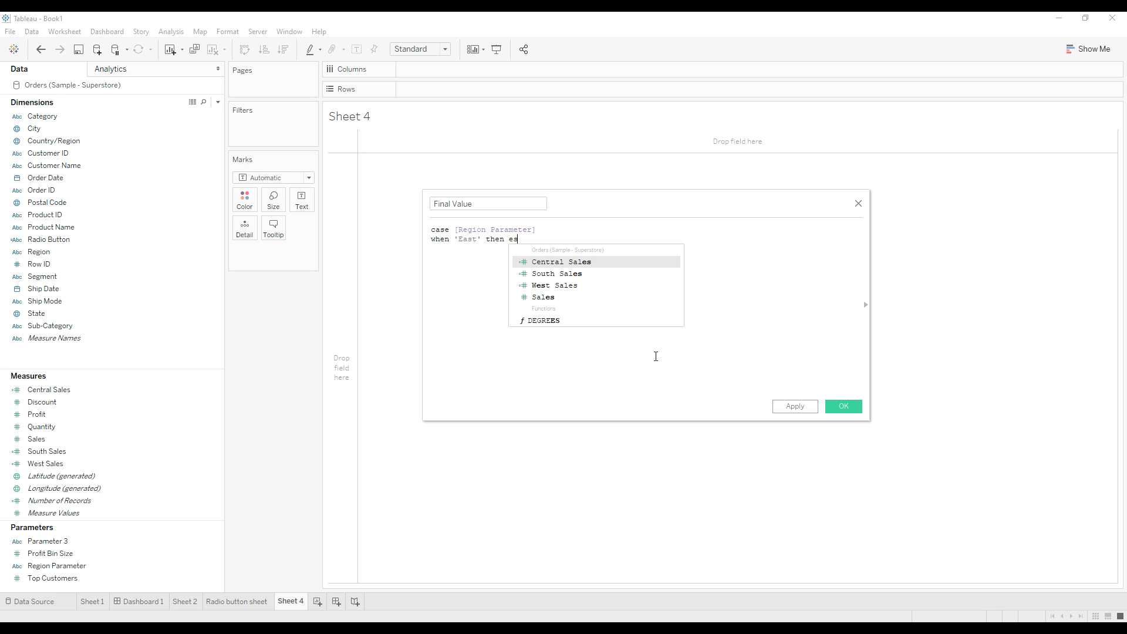
pyautogui.press('BackSpace')
pyautogui.write('ast')
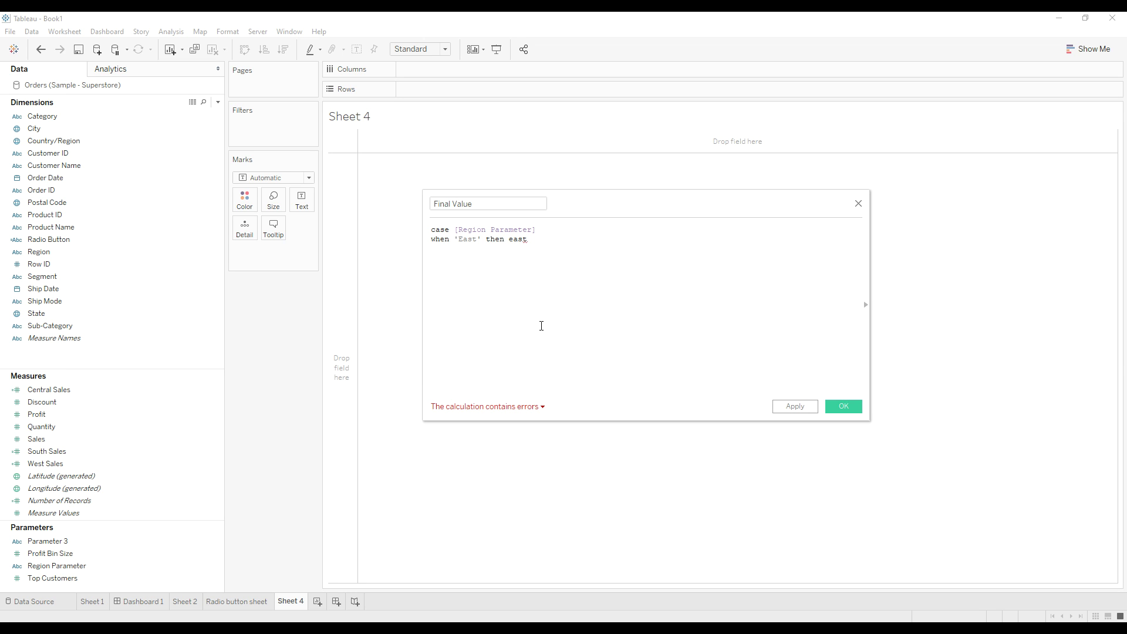
pyautogui.click(851, 409)
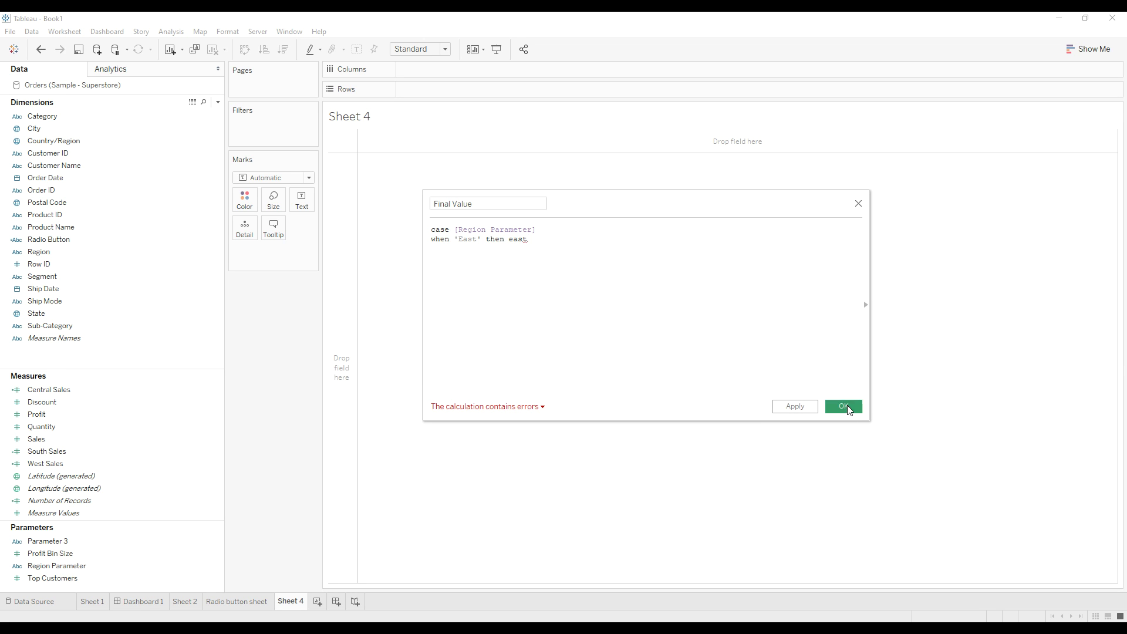
# Step: Duplicate Central Sales, rename the copy East Sales, change its region condition to 'East' and save it
pyautogui.rightClick(88, 385)
pyautogui.click(123, 189)
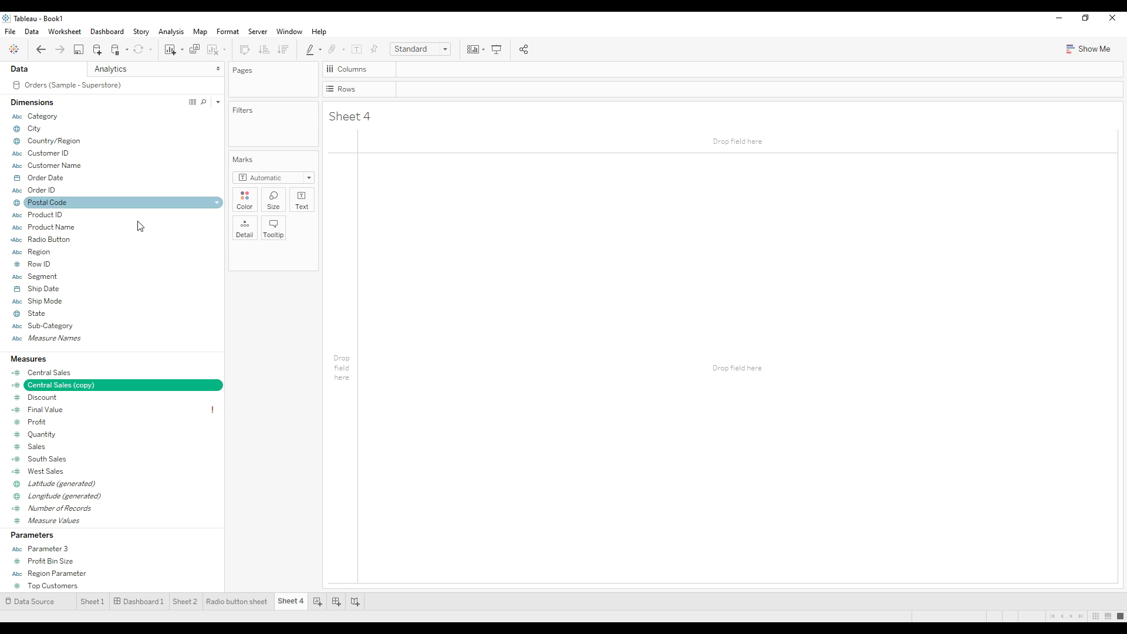
pyautogui.rightClick(78, 388)
pyautogui.click(122, 181)
pyautogui.tripleClick(470, 202)
pyautogui.write('East S')
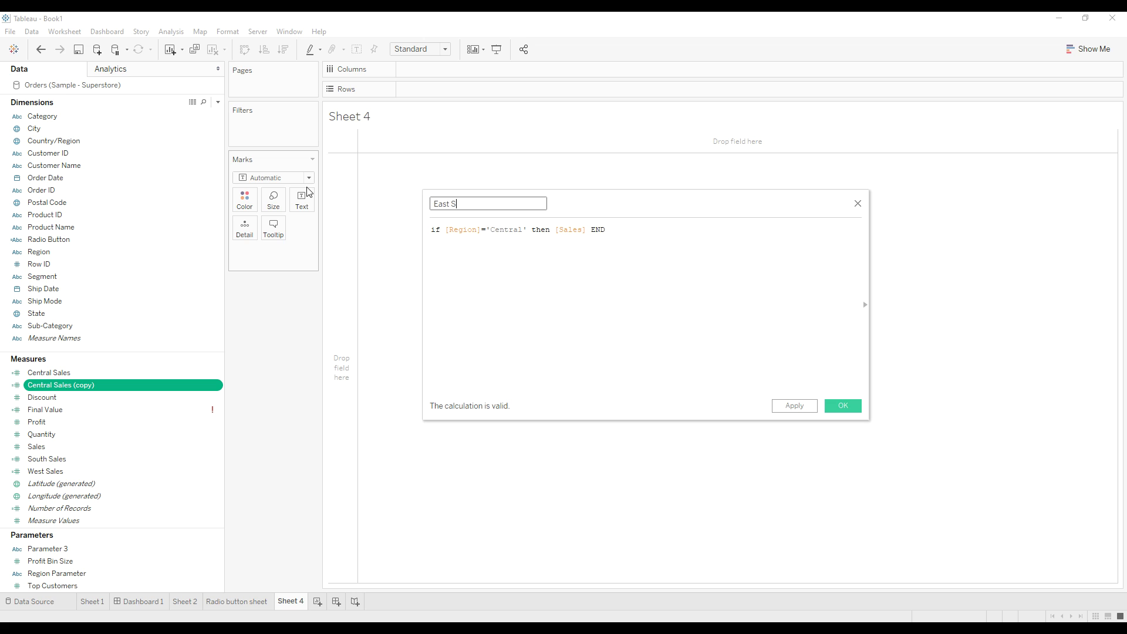
pyautogui.doubleClick(506, 230)
pyautogui.write('East')
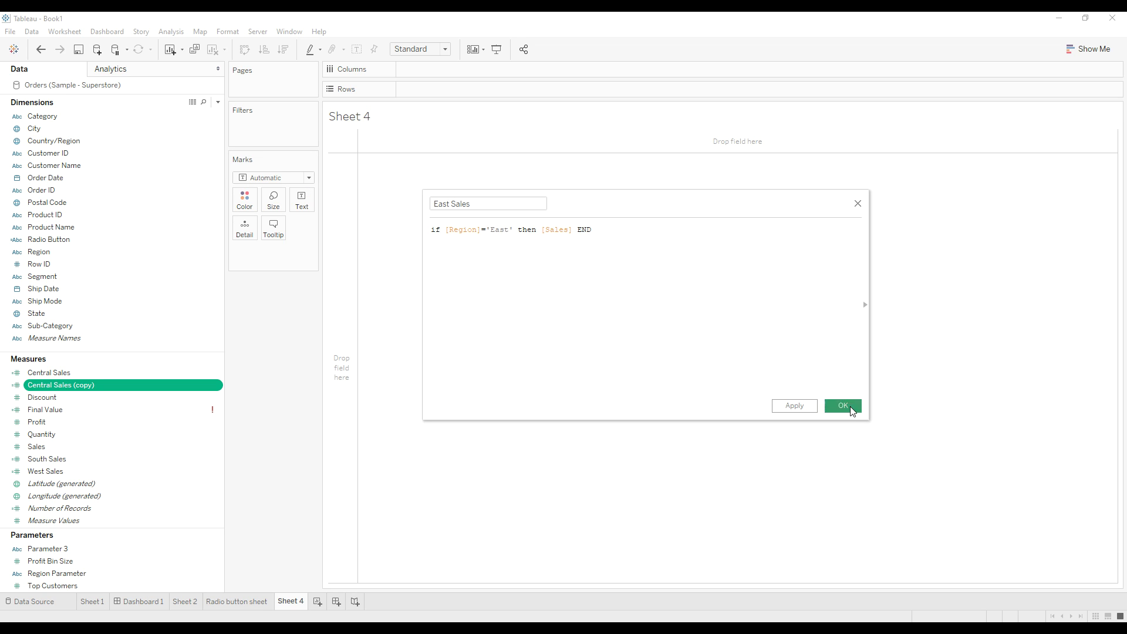
pyautogui.click(843, 406)
# Step: Reopen the Final Value formula and make its 'East' branch return East Sales
pyautogui.rightClick(89, 405)
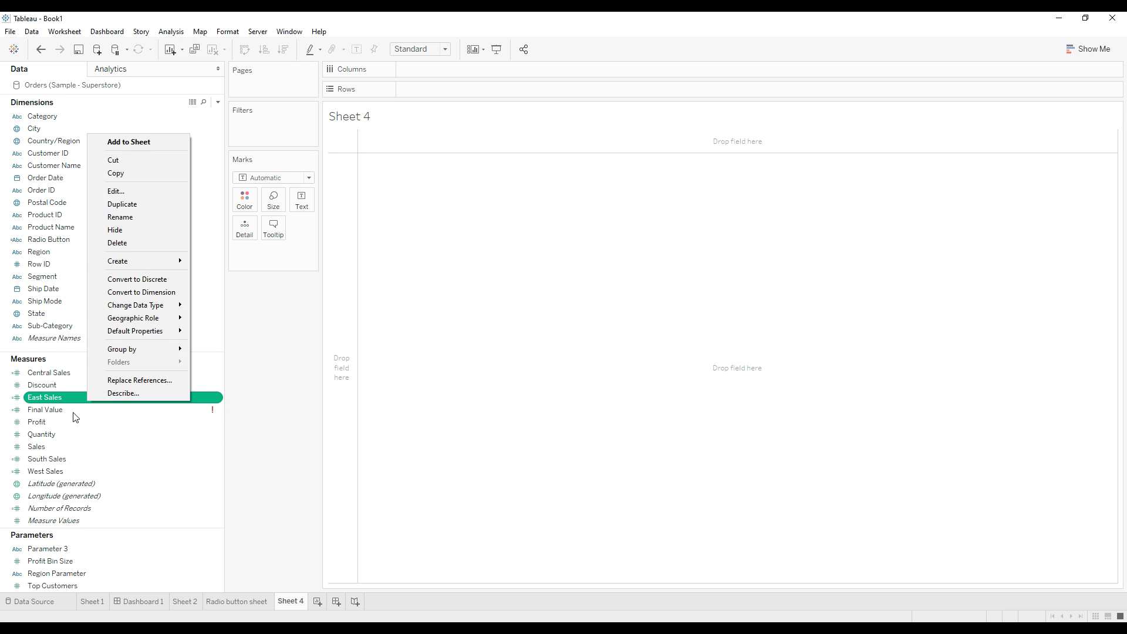
pyautogui.click(75, 411)
pyautogui.rightClick(74, 411)
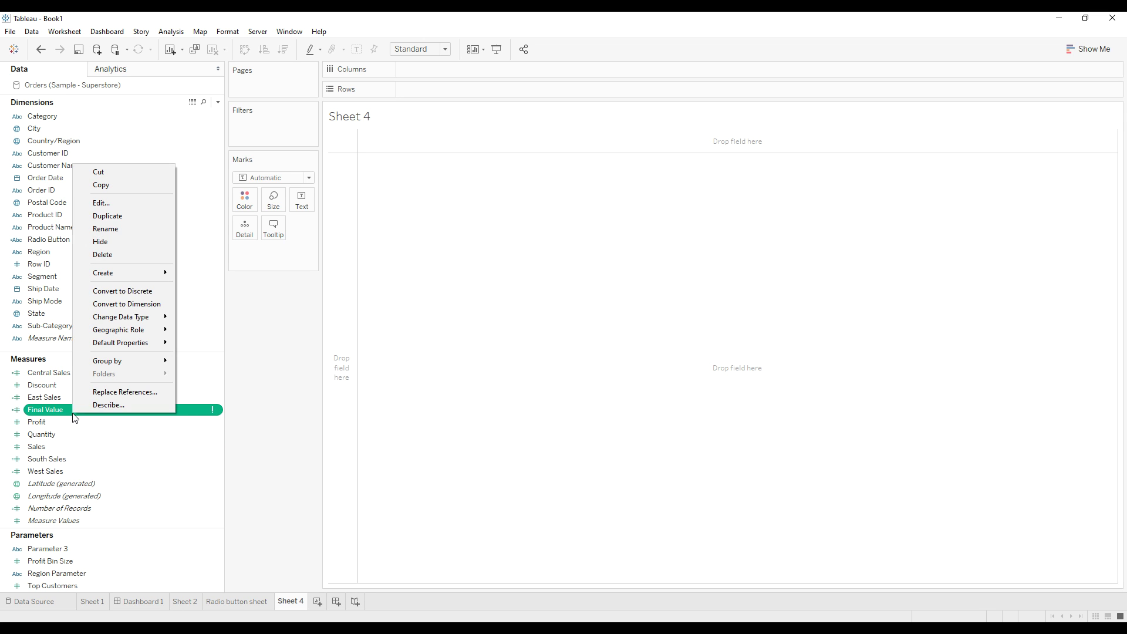
pyautogui.click(109, 203)
pyautogui.doubleClick(522, 239)
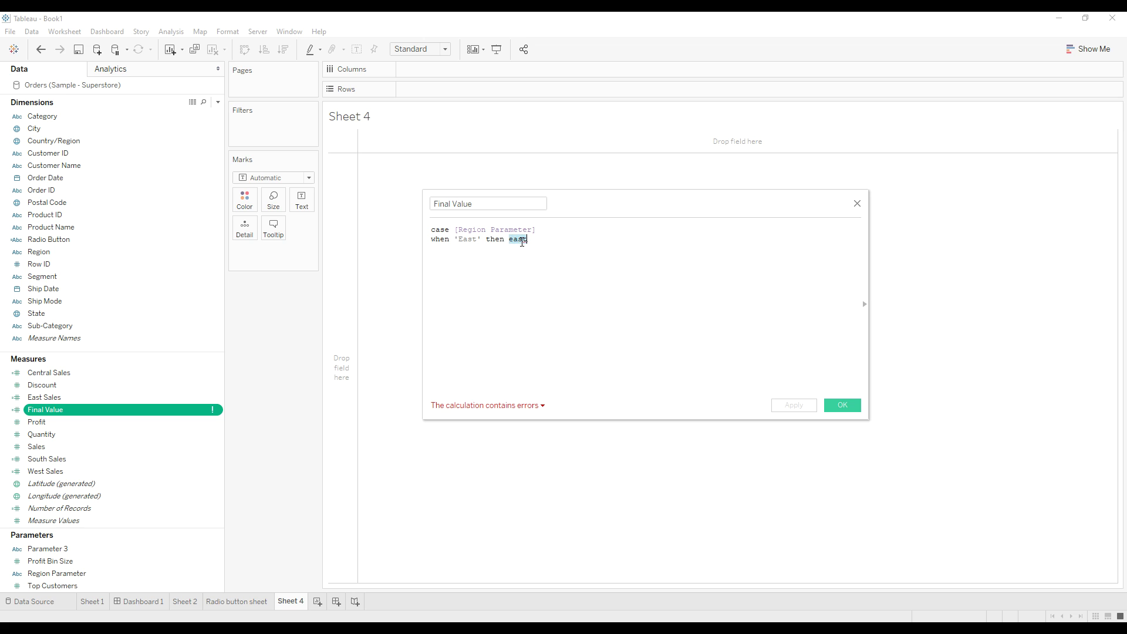
pyautogui.write('east')
pyautogui.press('Return')
# Step: Add WHEN branches returning West Sales for 'West' and Central Sales for 'Central'
pyautogui.write('when')
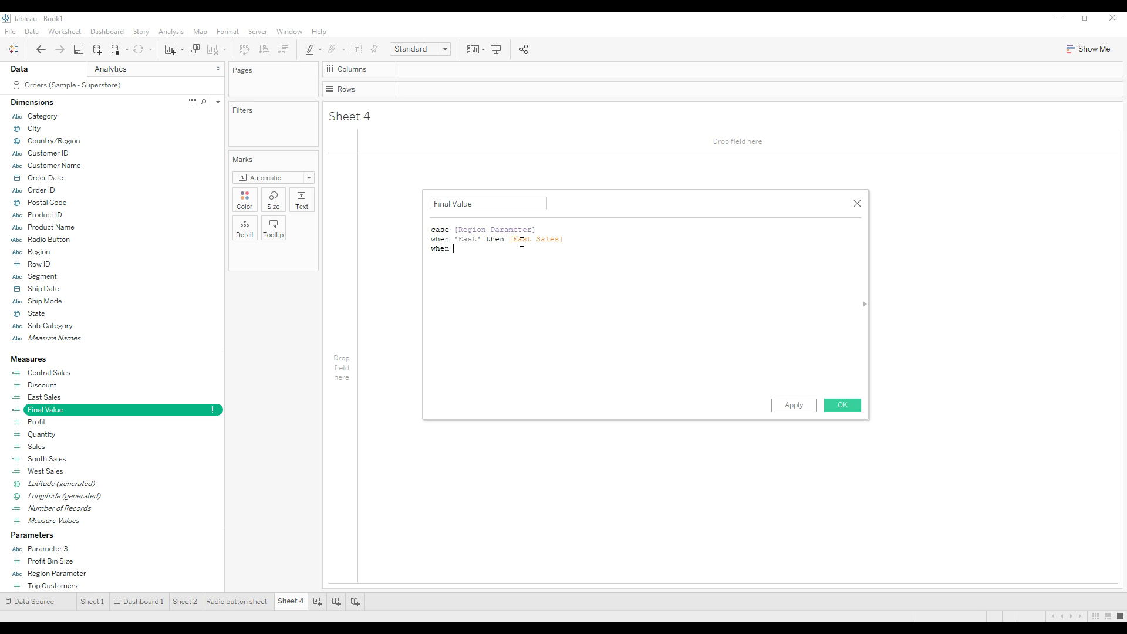
pyautogui.write(" 'West' then west")
pyautogui.press('Return')
pyautogui.write("when 'Central' then central")
pyautogui.press('Return')
pyautogui.press('Return')
# Step: Add a WHEN branch returning South Sales for 'South', close the CASE with END and save Final Value
pyautogui.write("when 'Sou")
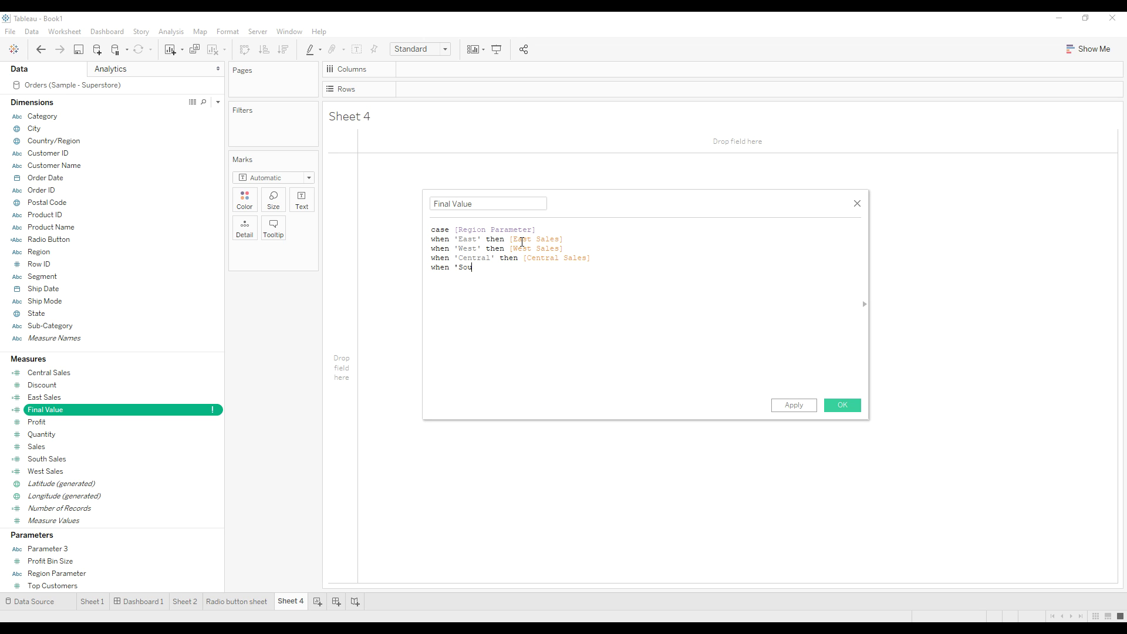
pyautogui.write("th' th")
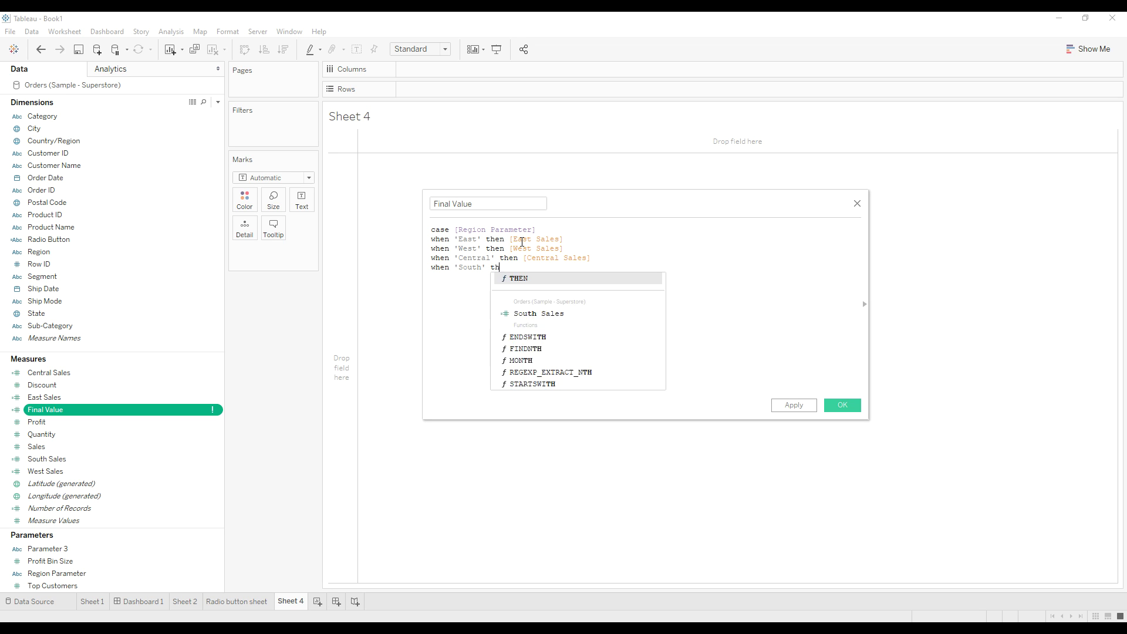
pyautogui.write('en south')
pyautogui.press('Return')
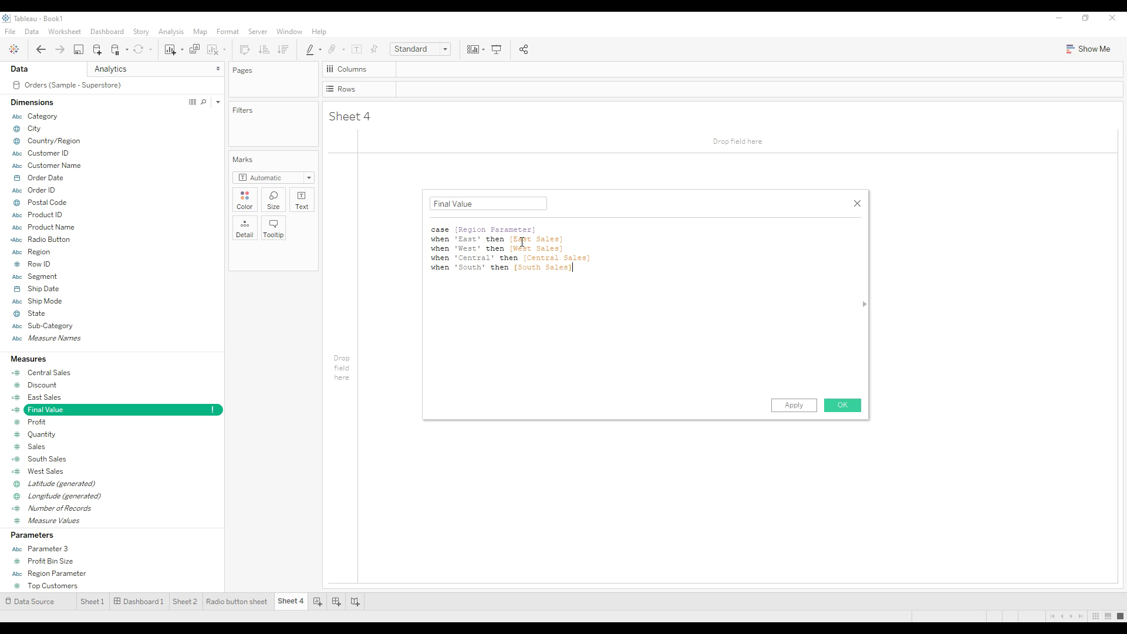
pyautogui.press('Return')
pyautogui.write('END')
pyautogui.click(842, 405)
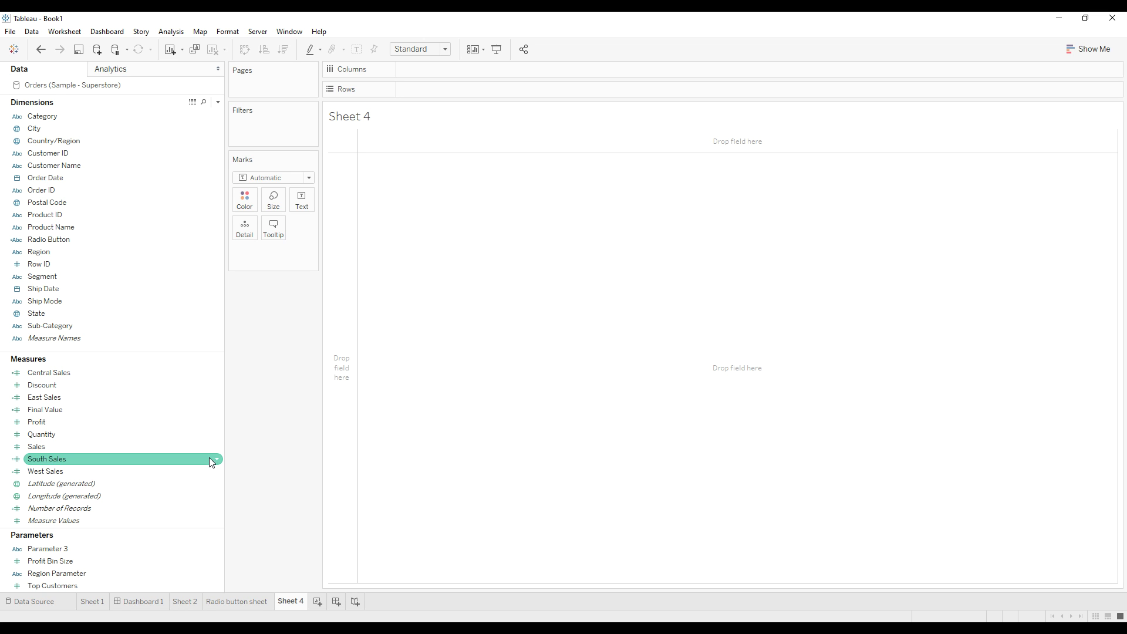
# Step: Chart Final Value as horizontal bars by Sub-Category, sorted descending and coloured by Region
pyautogui.moveTo(74, 331); pyautogui.dragTo(429, 93)
pyautogui.moveTo(93, 409); pyautogui.dragTo(412, 75)
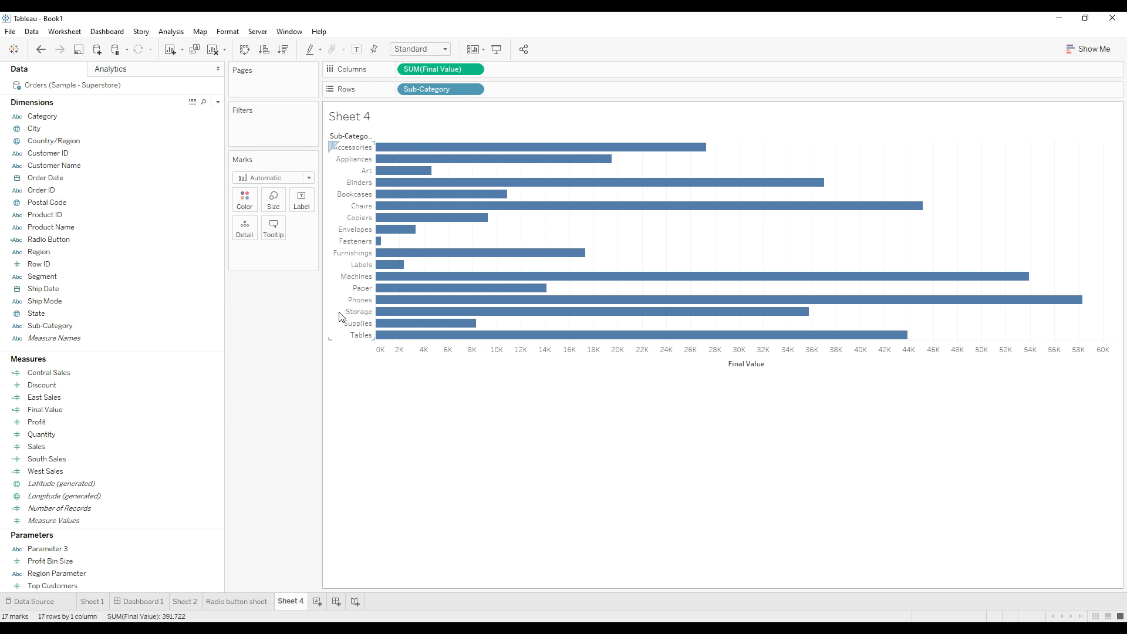
pyautogui.click(283, 49)
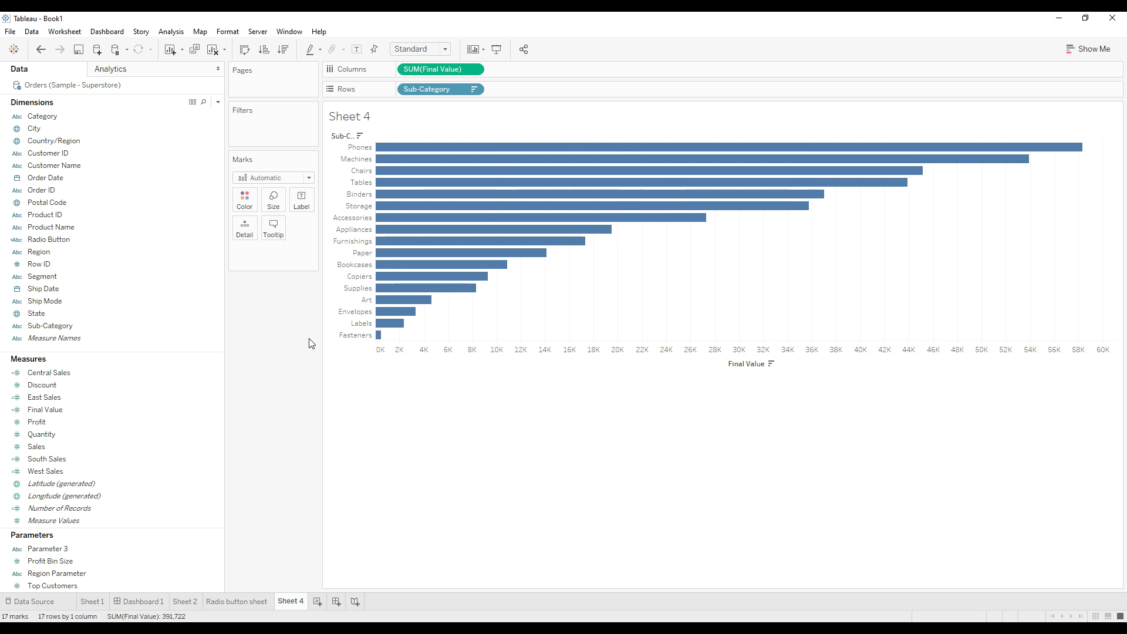
pyautogui.moveTo(48, 251); pyautogui.dragTo(245, 203)
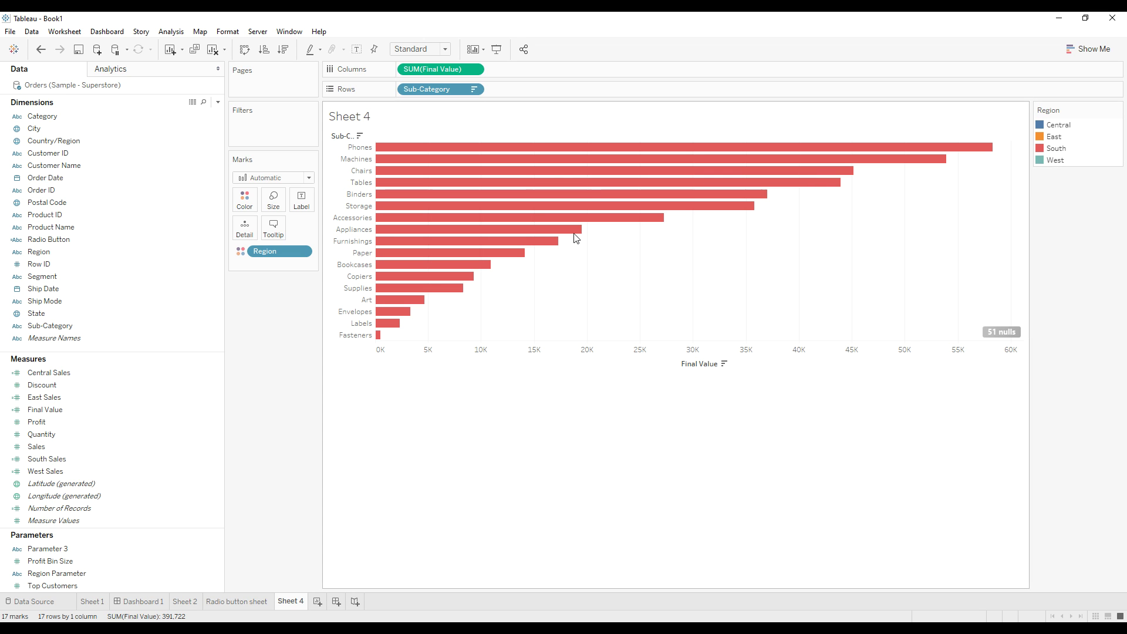
pyautogui.moveTo(508, 172)
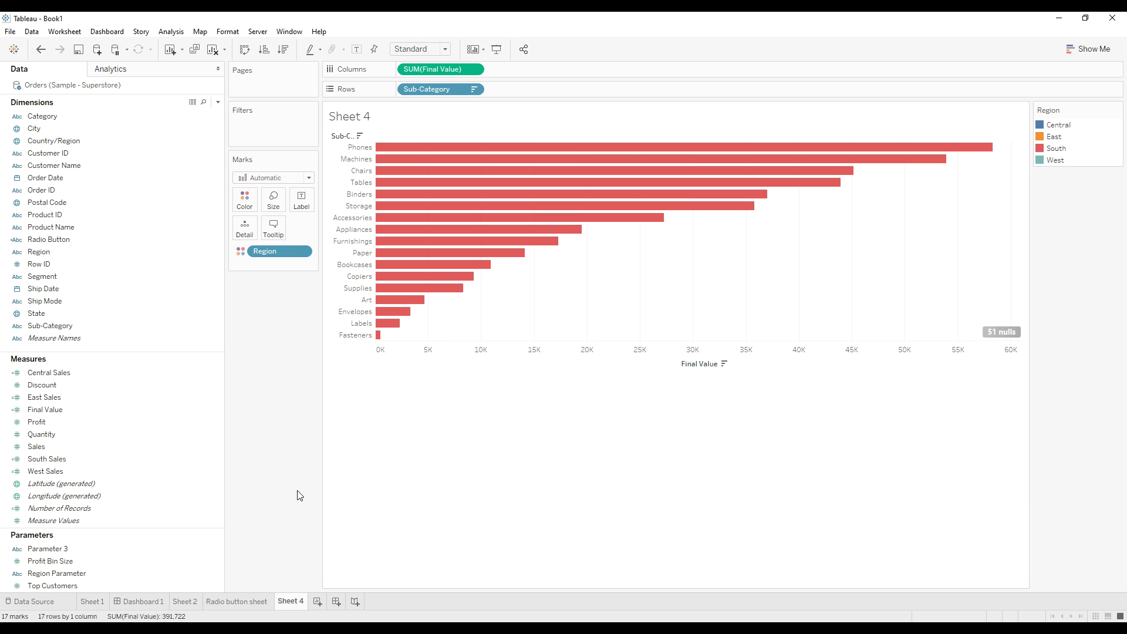
# Step: Show the Region Parameter control and test the chart by choosing East and Central in turn
pyautogui.rightClick(89, 574)
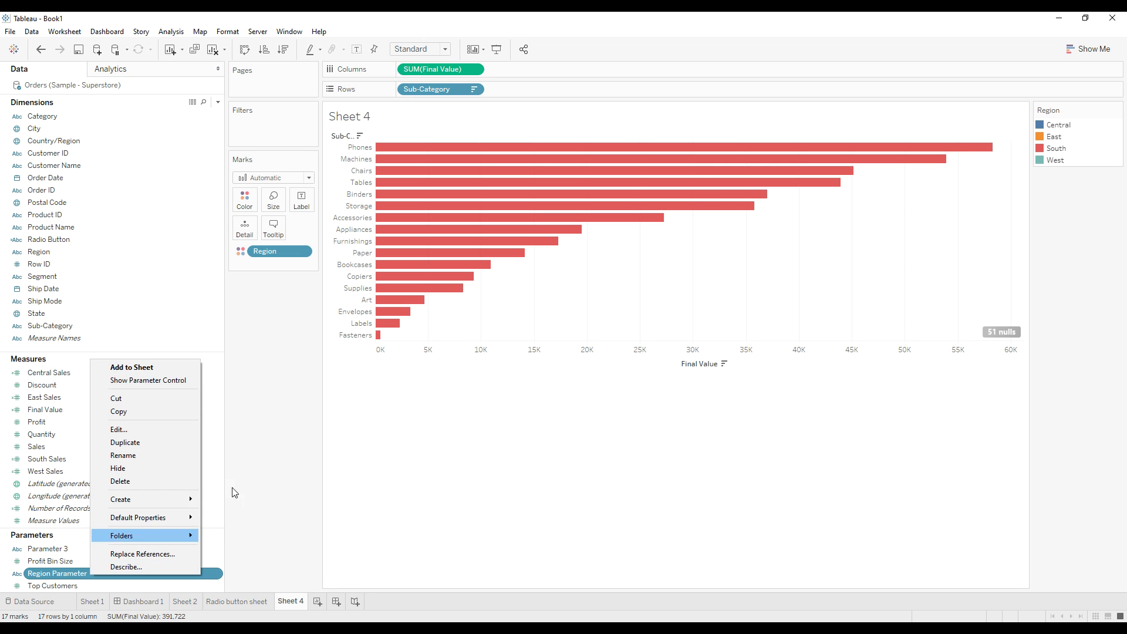
pyautogui.click(187, 380)
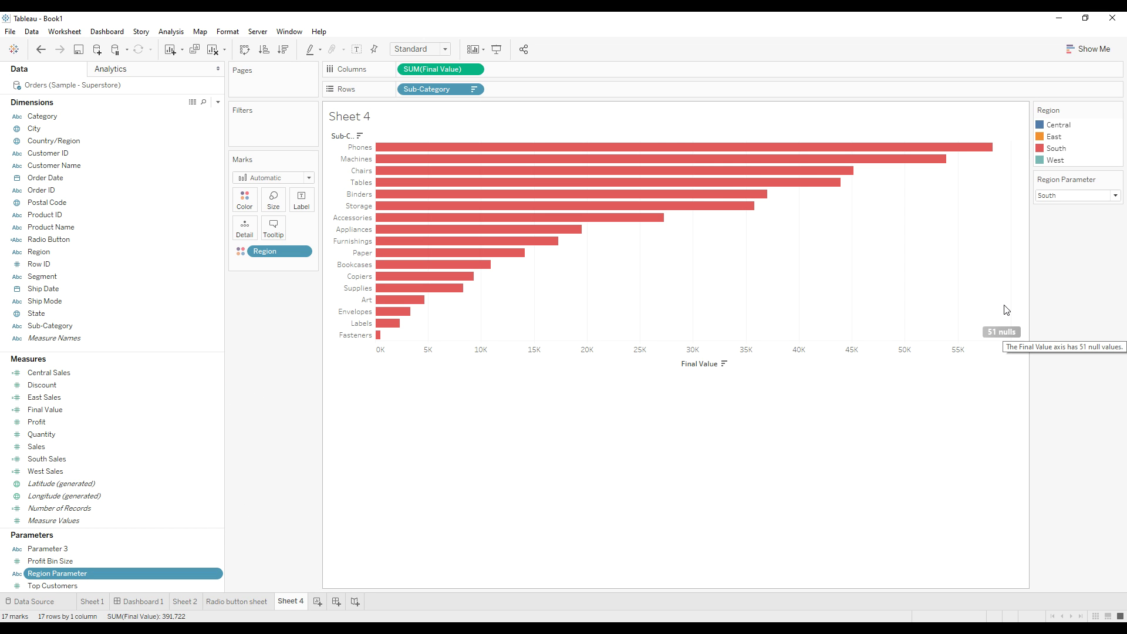
pyautogui.click(1084, 199)
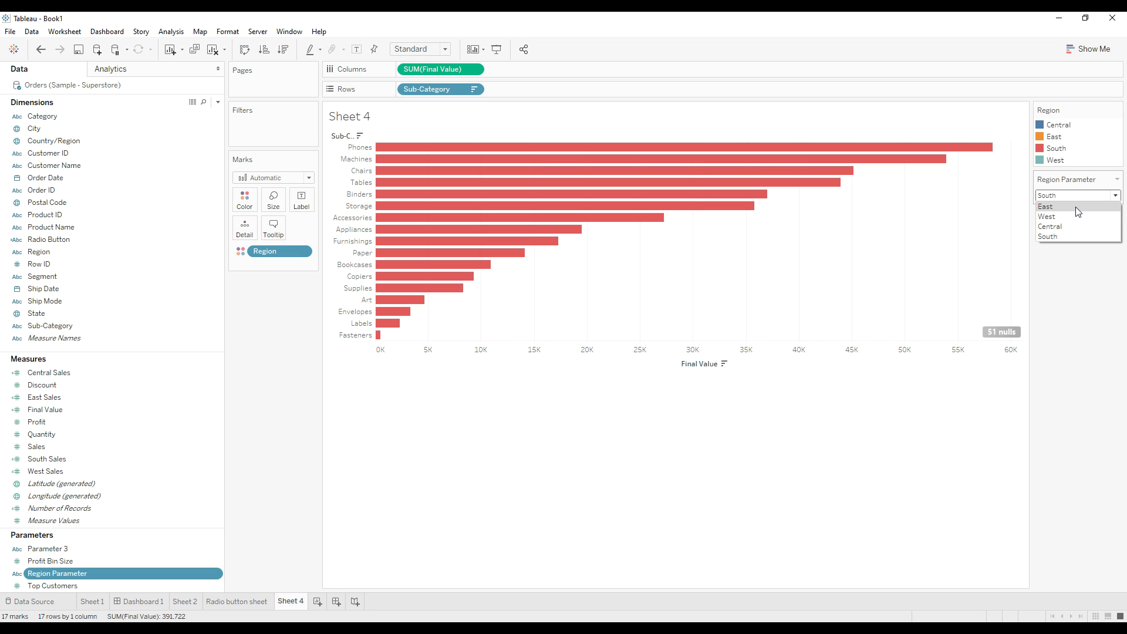
pyautogui.click(1077, 207)
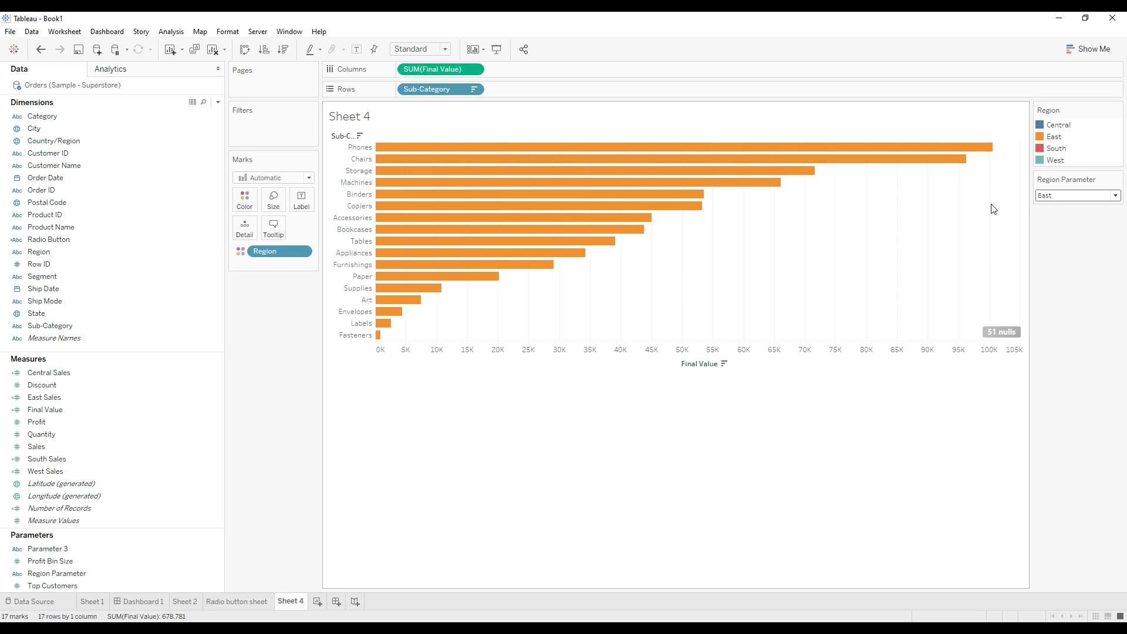
pyautogui.click(1050, 195)
pyautogui.click(1050, 226)
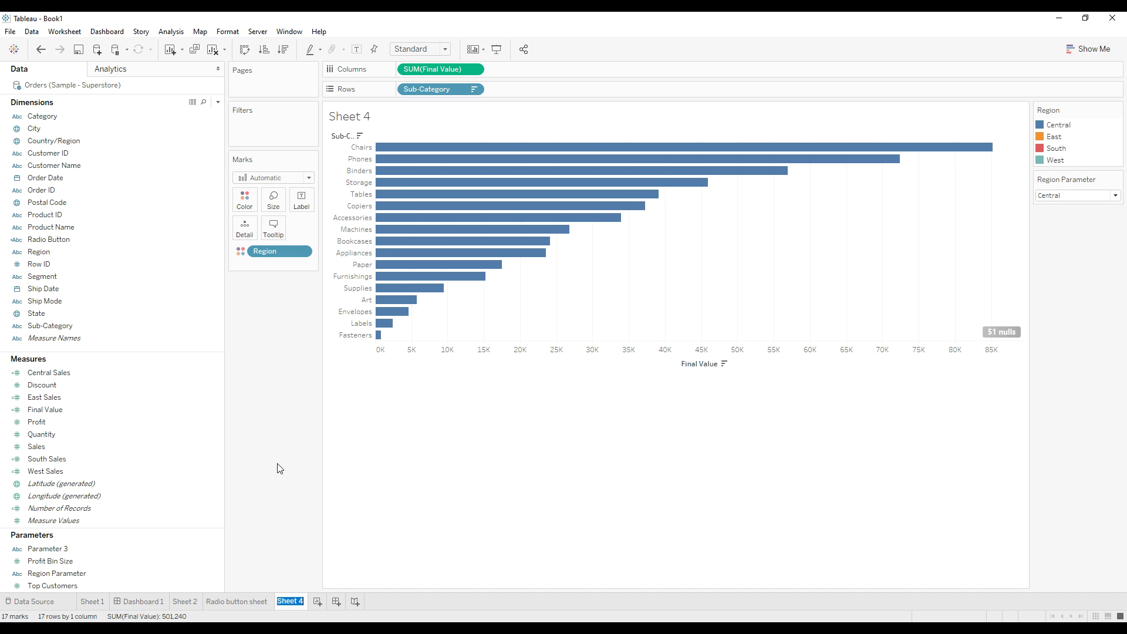
# Step: Rename Sheet 4 as Sub category Sales
pyautogui.write('S')
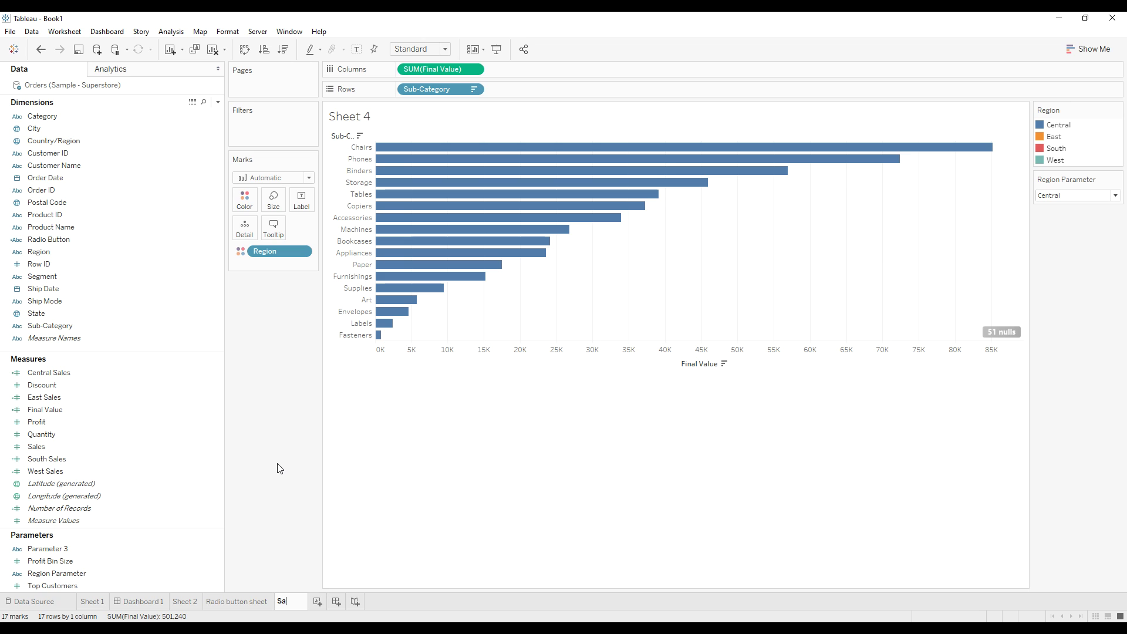
pyautogui.write('ub category Sales')
pyautogui.press('Return')
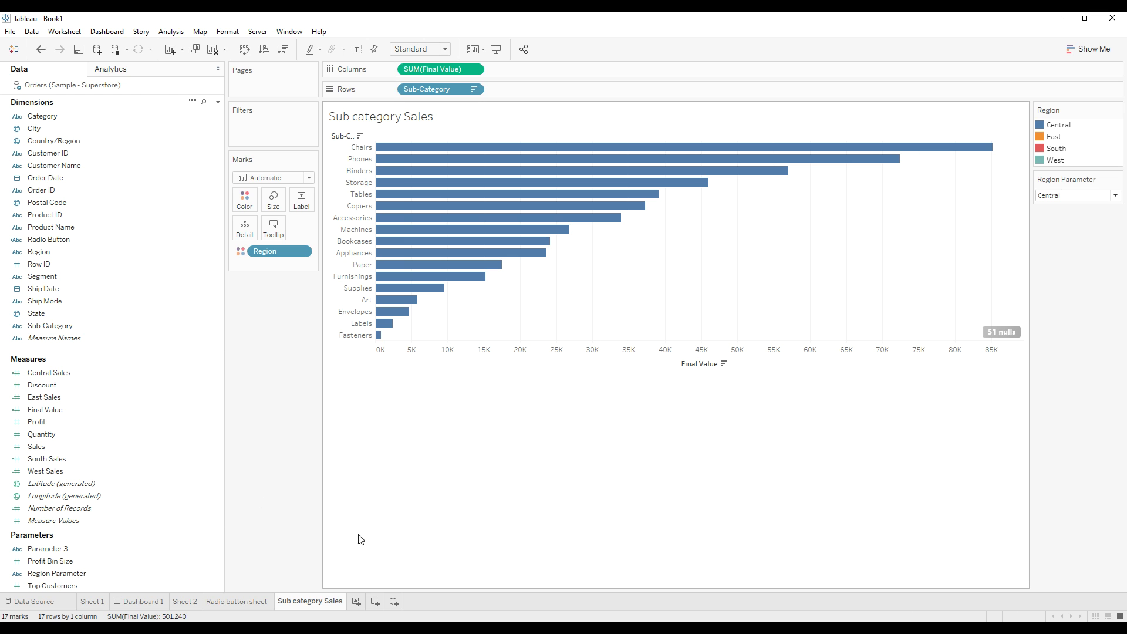
# Step: Create a new dashboard with Radio button sheet placed above Sub category Sales
pyautogui.click(375, 601)
pyautogui.moveTo(43, 241); pyautogui.dragTo(427, 313)
pyautogui.moveTo(55, 229); pyautogui.dragTo(646, 93)
# Step: Remove the dashboard's side container holding the Region legend, Region Parameter control and Radio Button legend
pyautogui.click(757, 329)
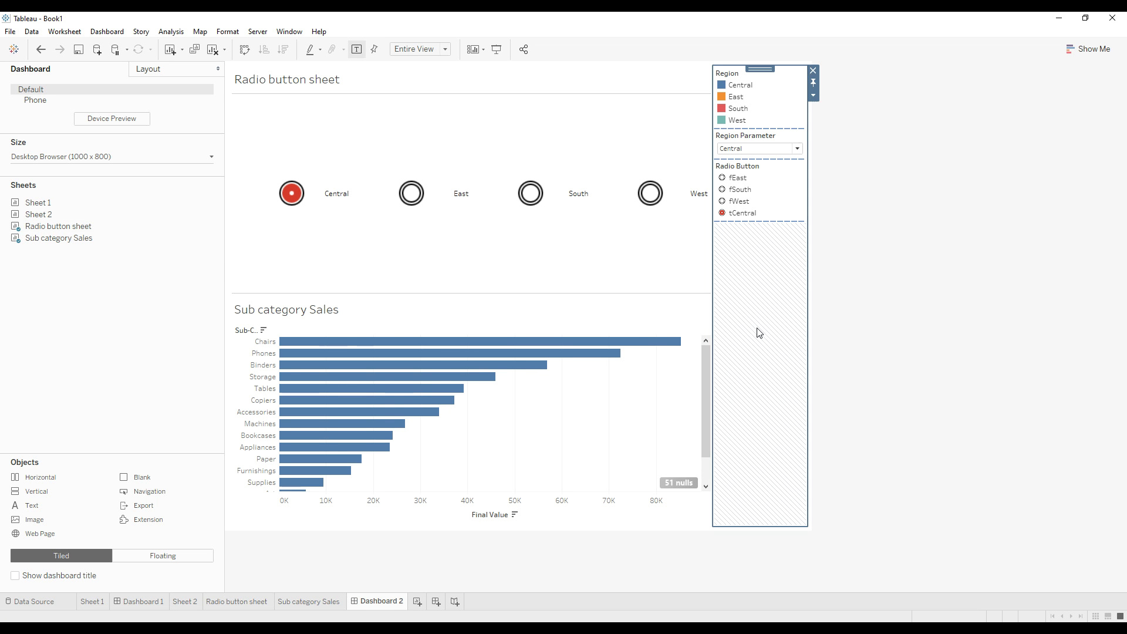
pyautogui.click(813, 71)
pyautogui.click(621, 343)
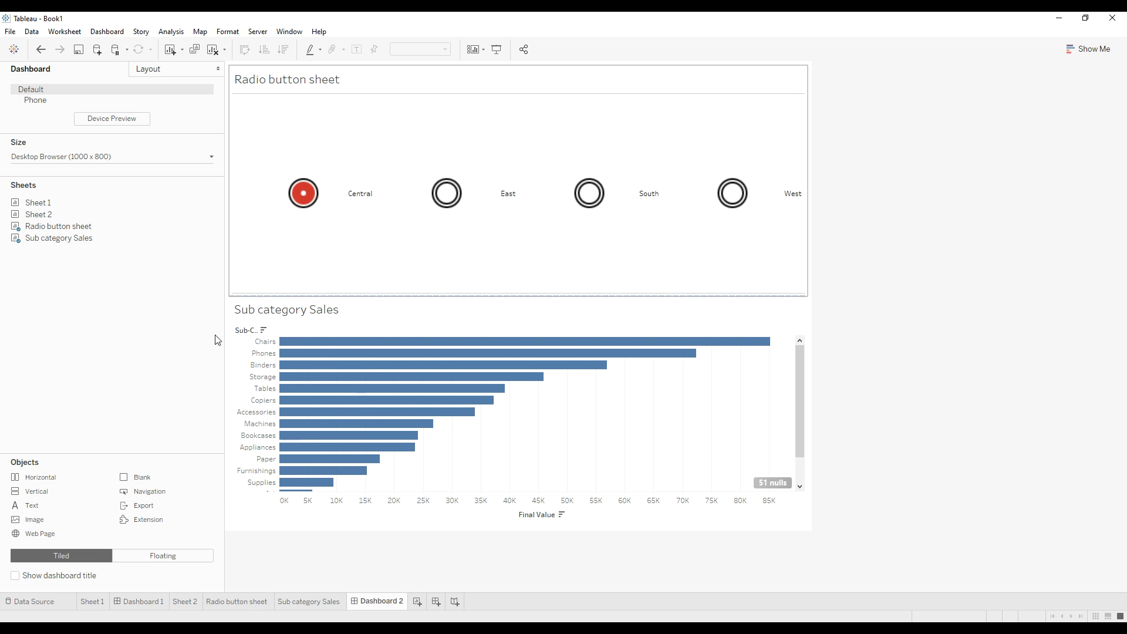
# Step: Place a blank object left of the radio buttons across about half the width and shorten that top row
pyautogui.moveTo(143, 477); pyautogui.dragTo(396, 232)
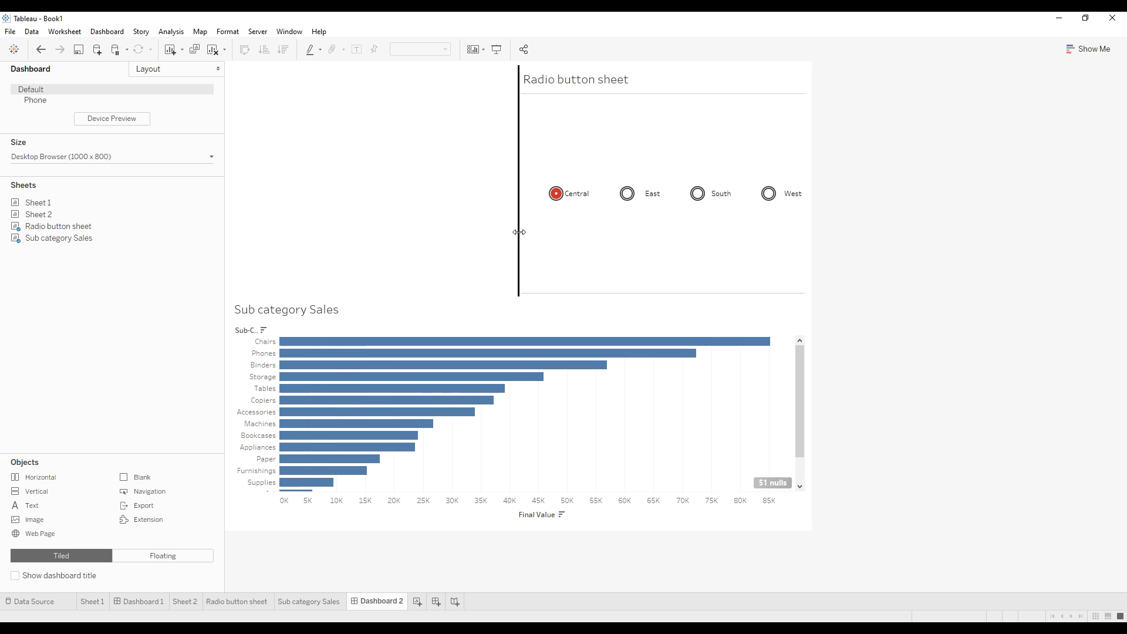
pyautogui.moveTo(546, 295); pyautogui.dragTo(539, 145)
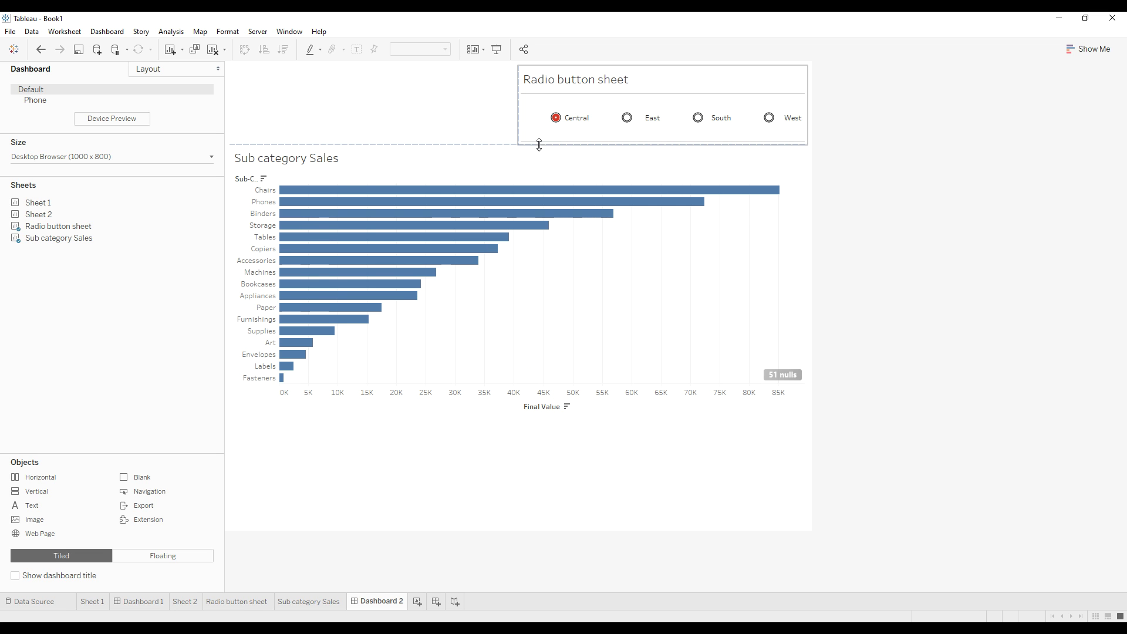
# Step: Hide the title of Radio button sheet and reduce its row to a thin strip above the chart
pyautogui.rightClick(574, 87)
pyautogui.click(604, 117)
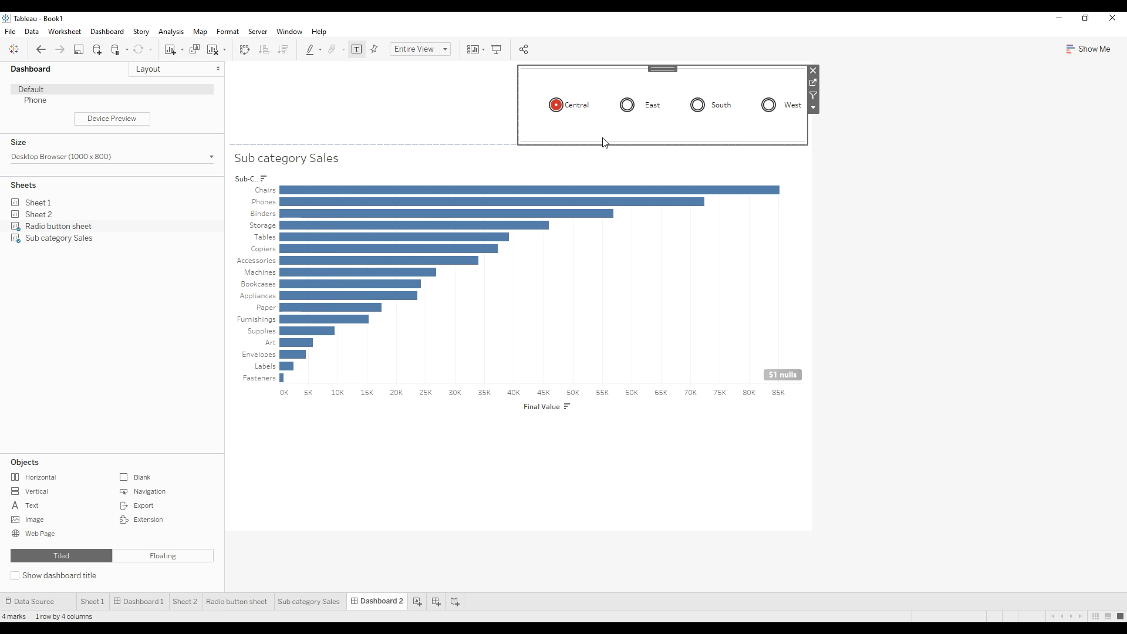
pyautogui.moveTo(601, 145); pyautogui.dragTo(596, 115)
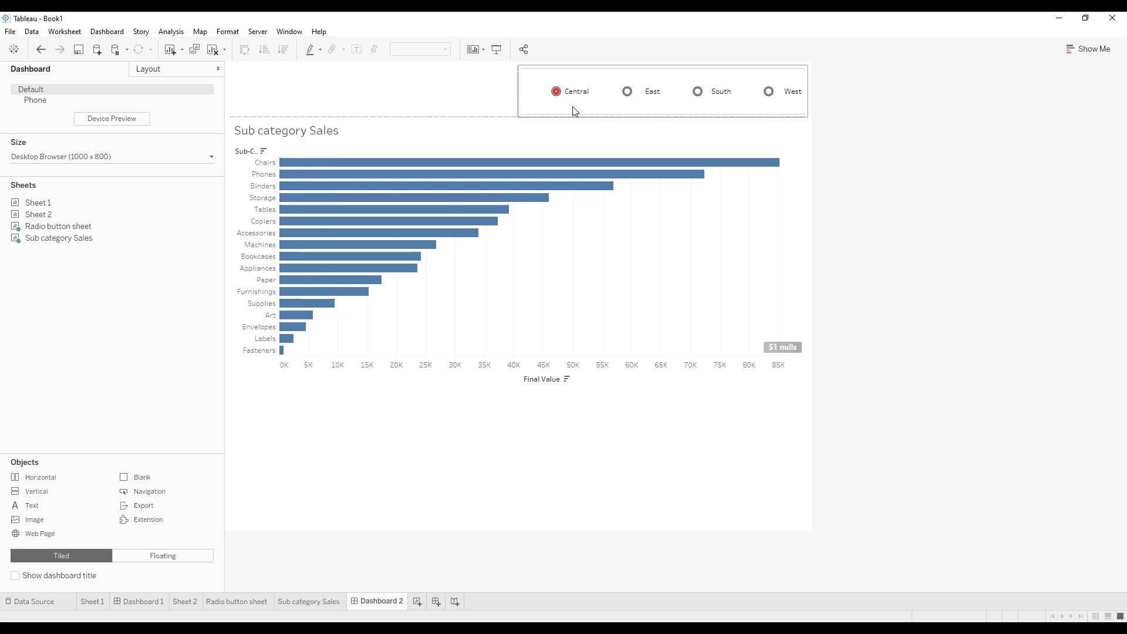
pyautogui.moveTo(573, 100)
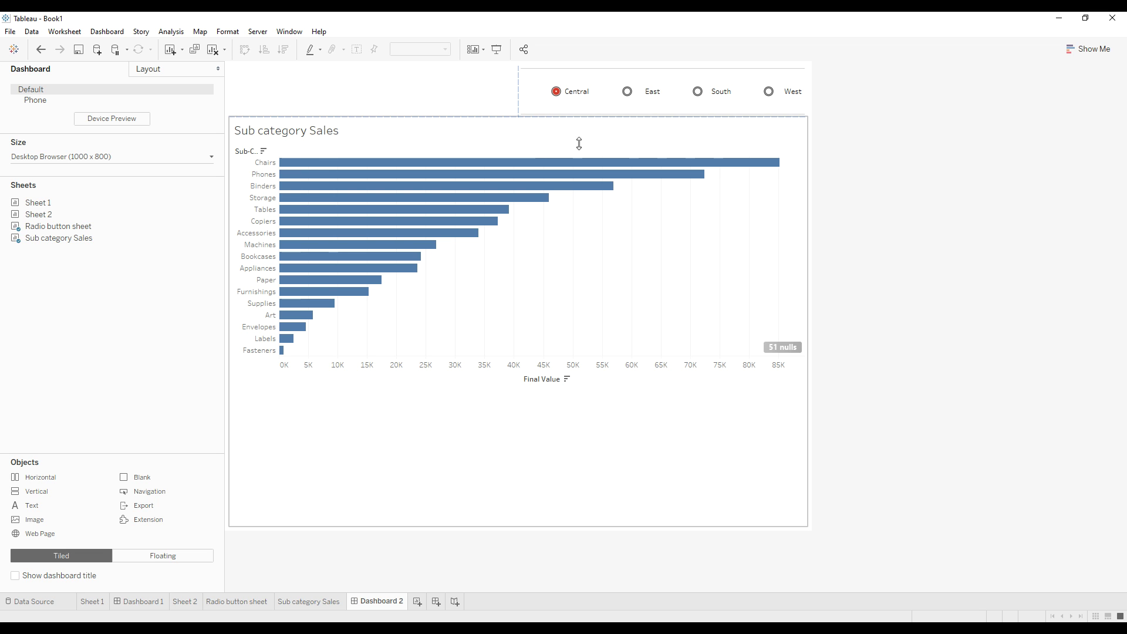
# Step: Add a change-parameter dashboard action named "Radio button filter" with only Radio button sheet as its source
pyautogui.click(620, 282)
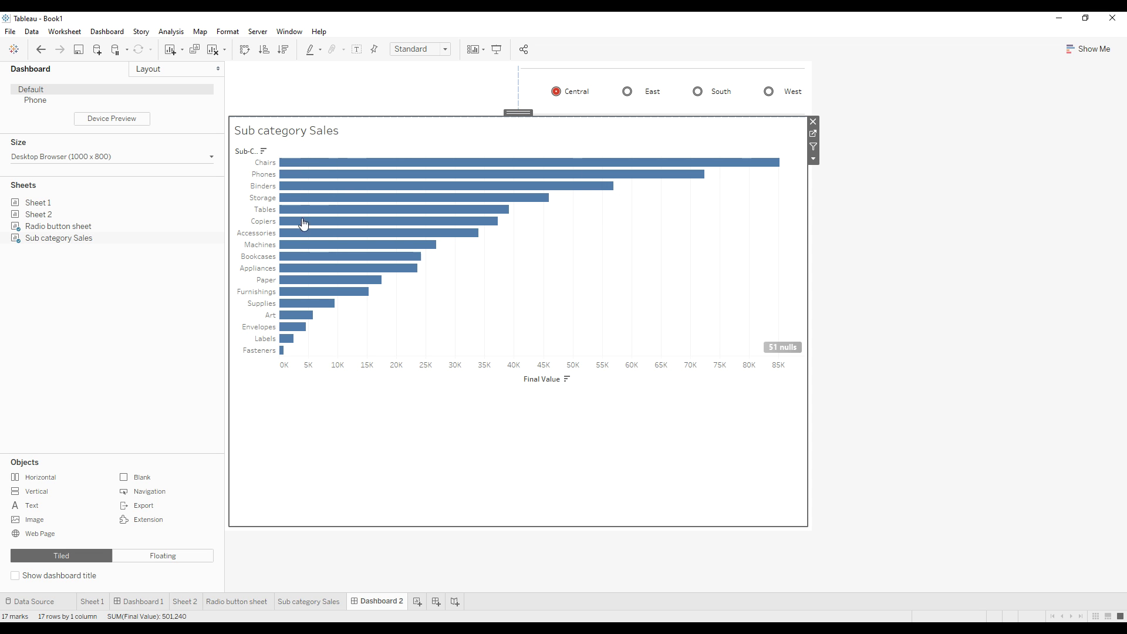
pyautogui.click(107, 33)
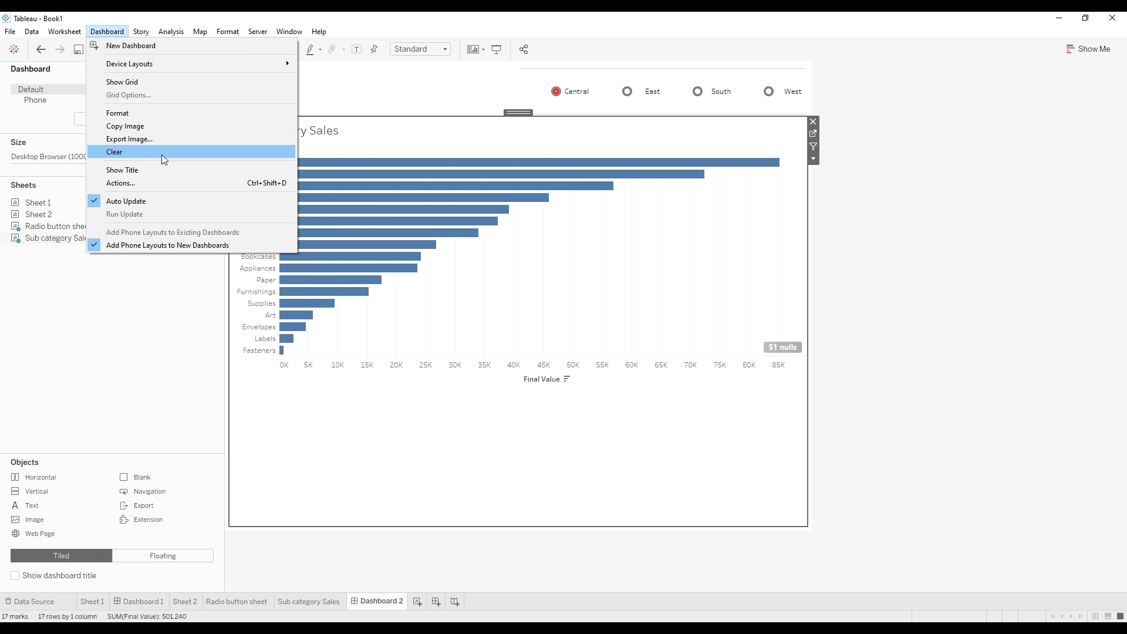
pyautogui.click(150, 182)
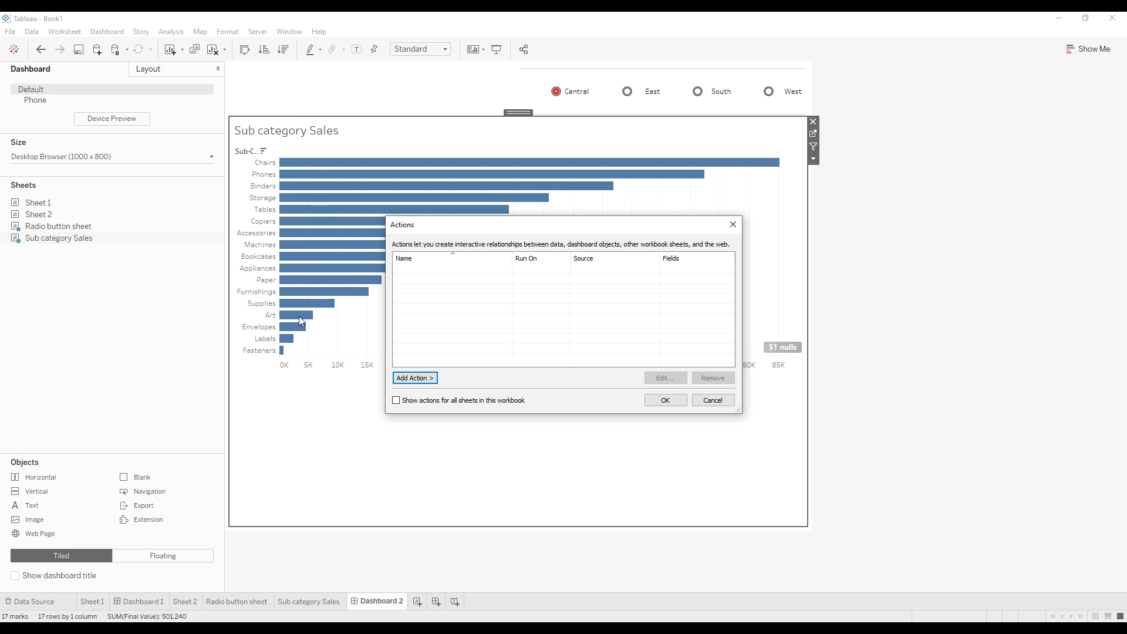
pyautogui.click(415, 377)
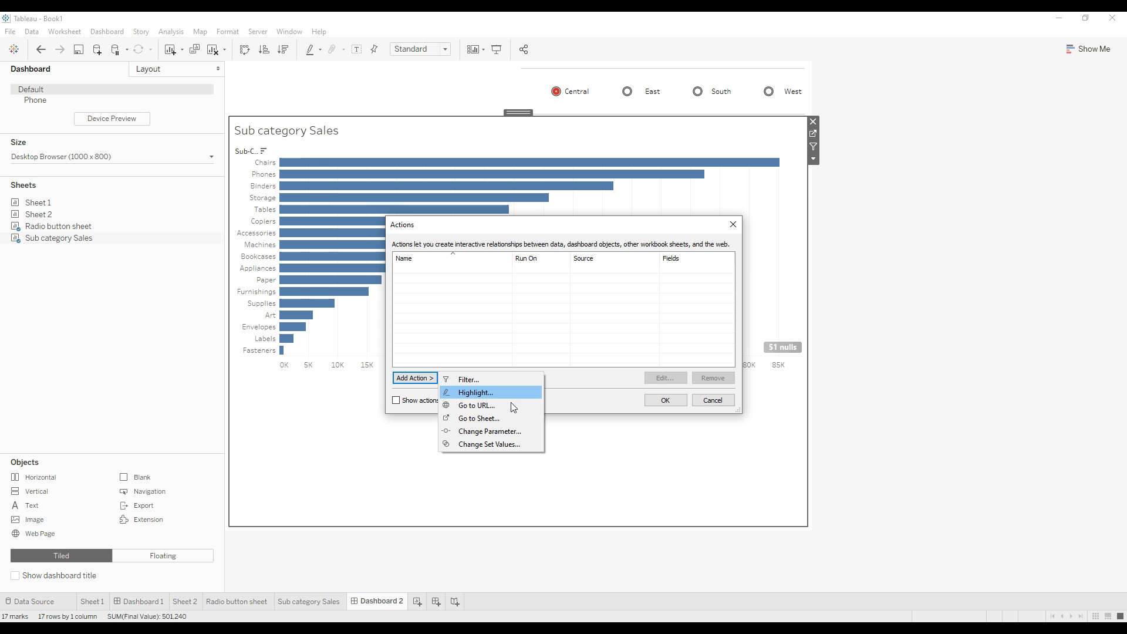
pyautogui.click(497, 432)
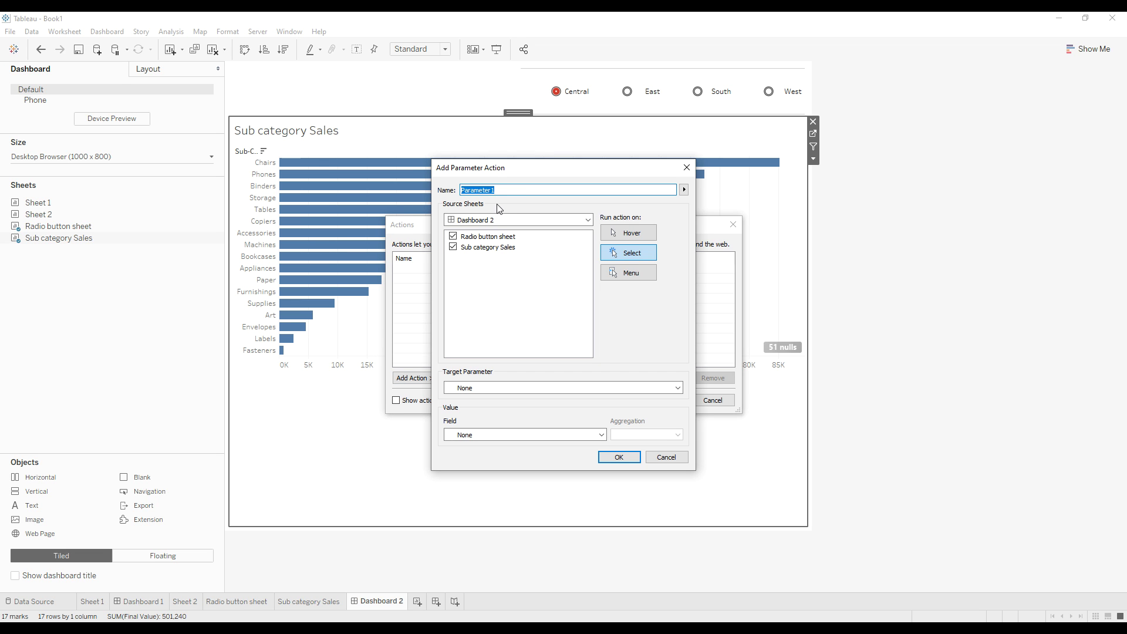
pyautogui.write('Radio button filter')
pyautogui.click(453, 247)
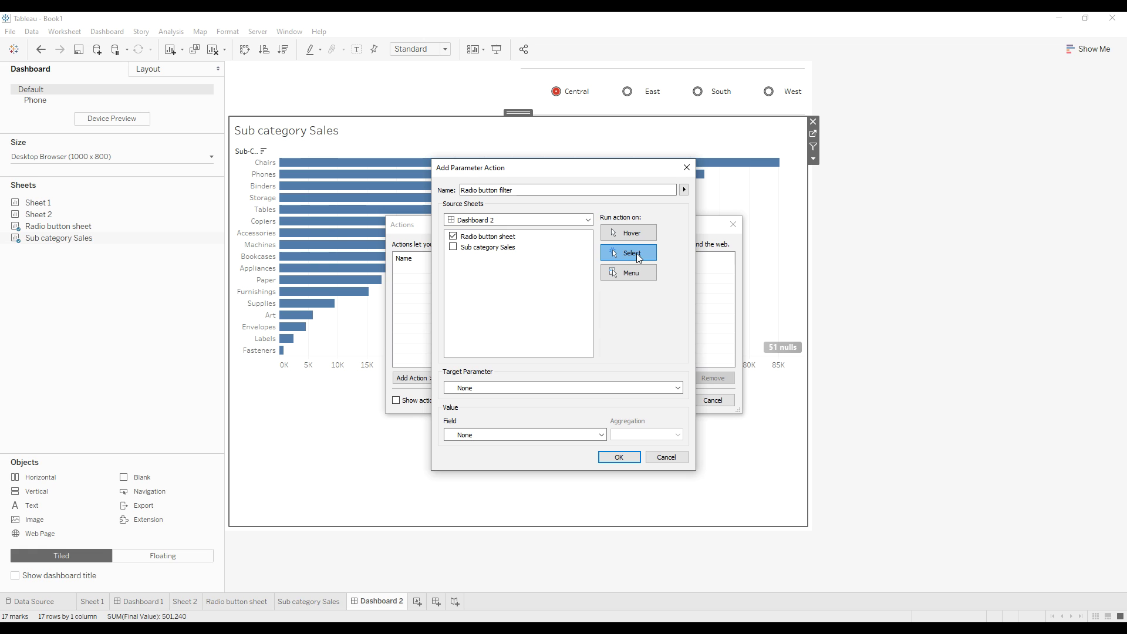
# Step: Target Region Parameter with the Region field in the action, save it, and select East in the radio buttons
pyautogui.click(511, 388)
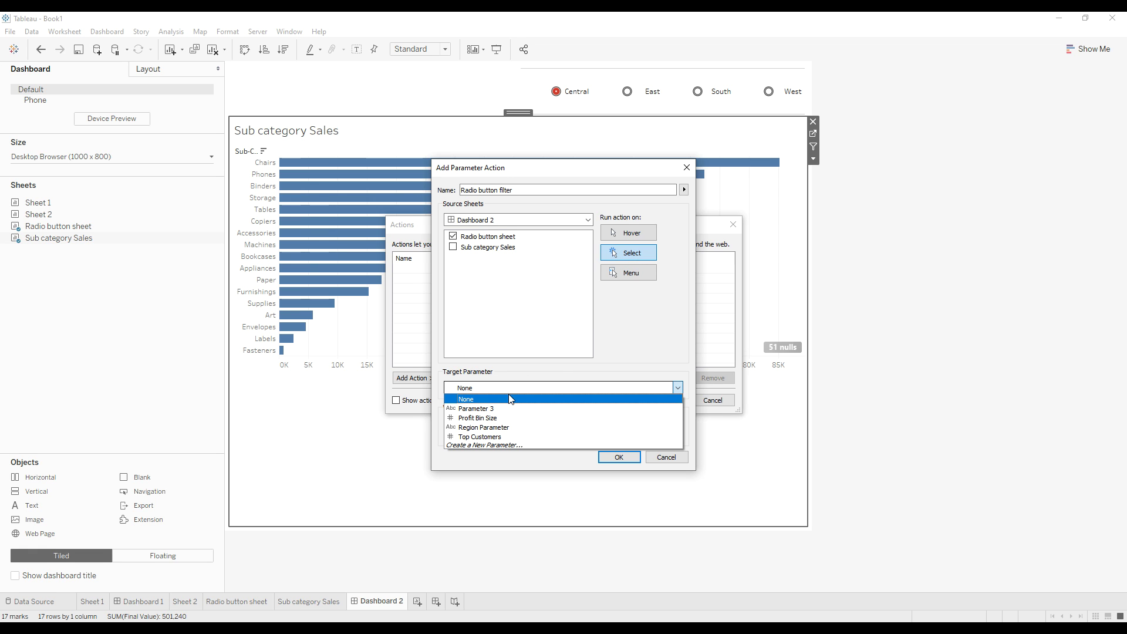
pyautogui.click(510, 428)
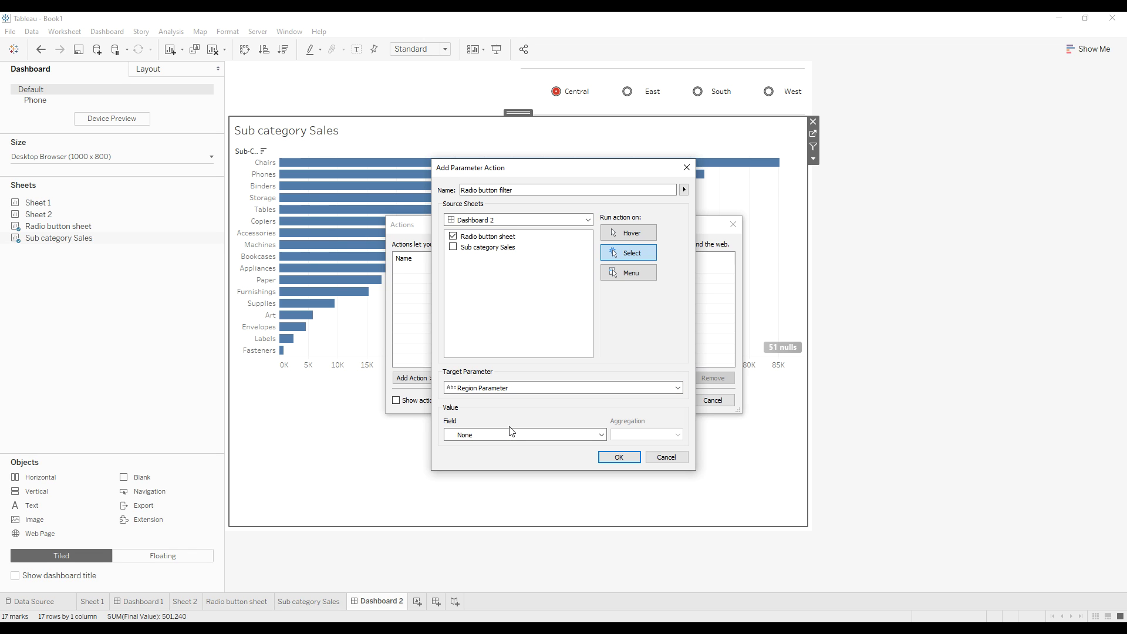
pyautogui.click(496, 435)
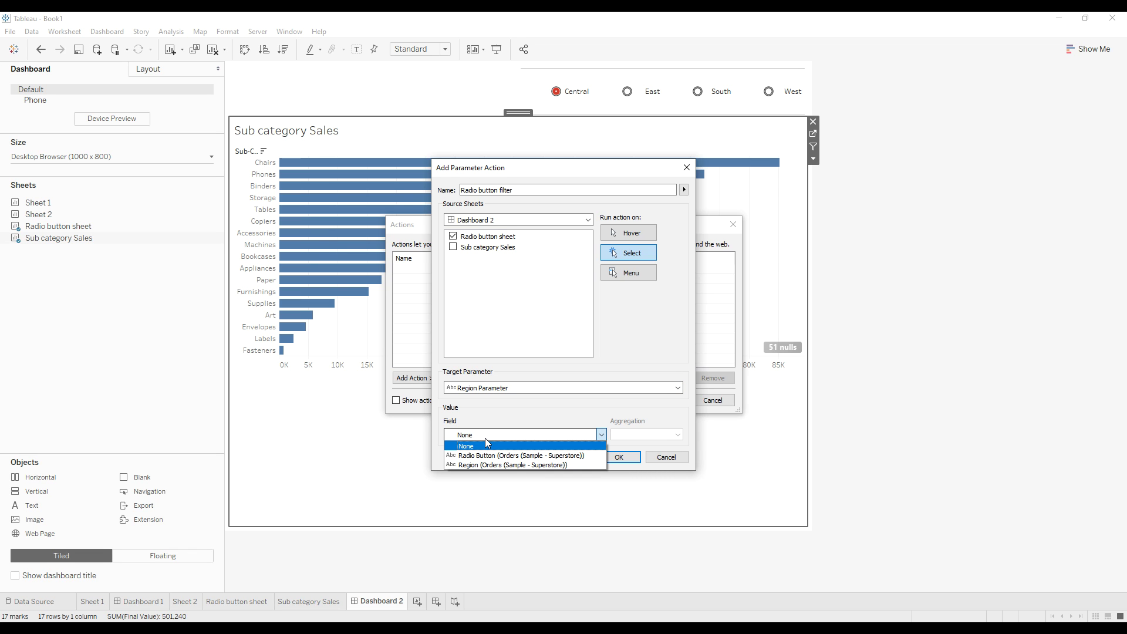
pyautogui.click(485, 466)
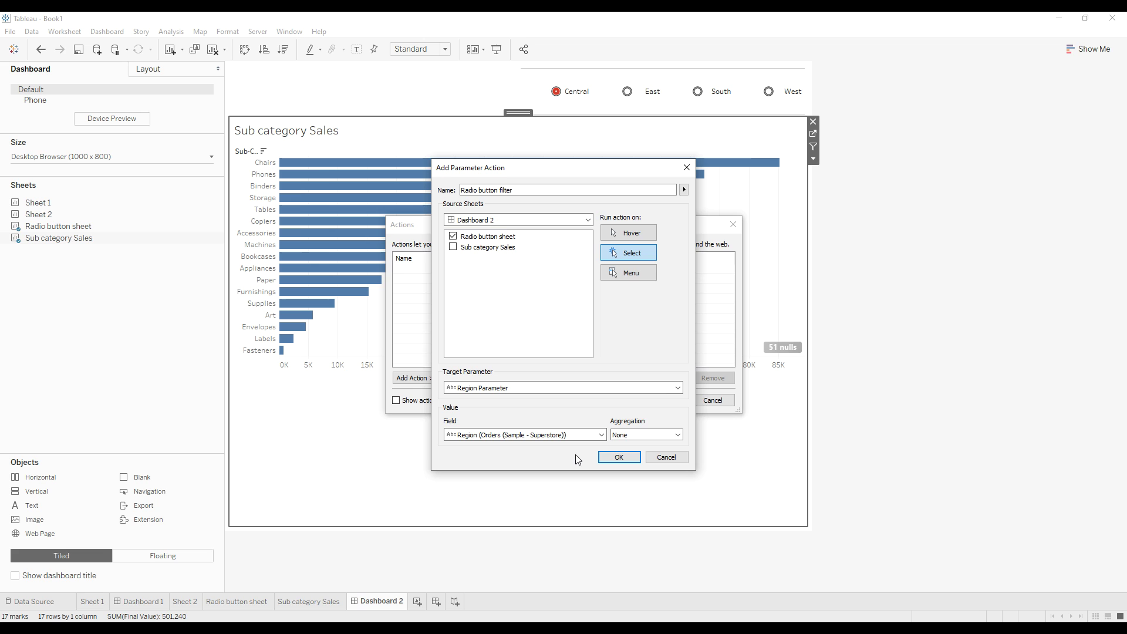
pyautogui.click(621, 458)
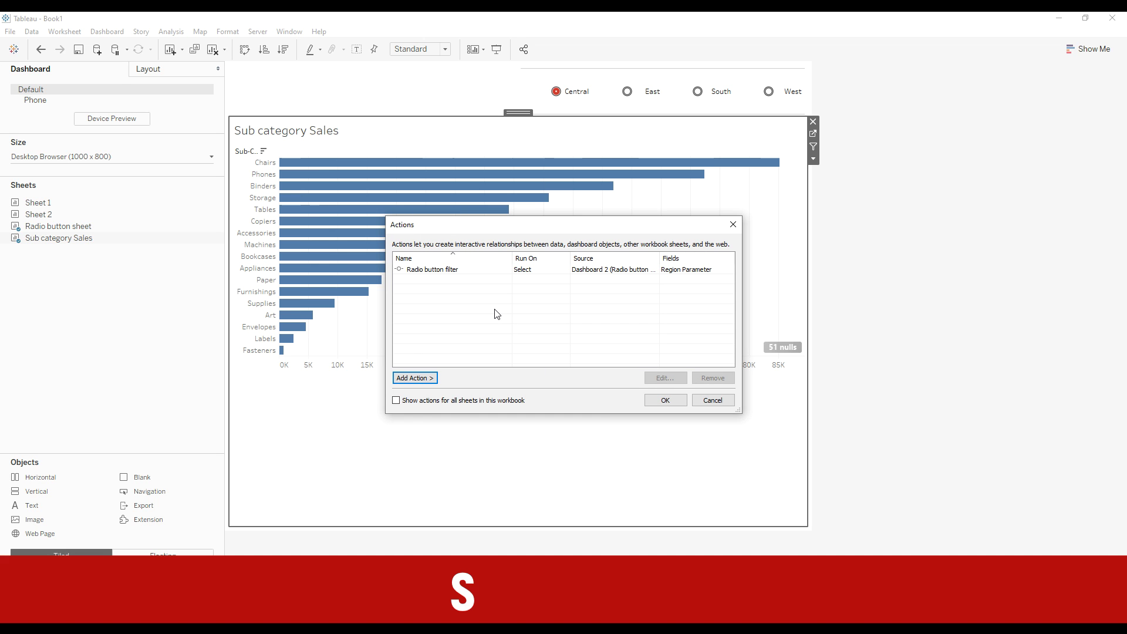
pyautogui.click(662, 402)
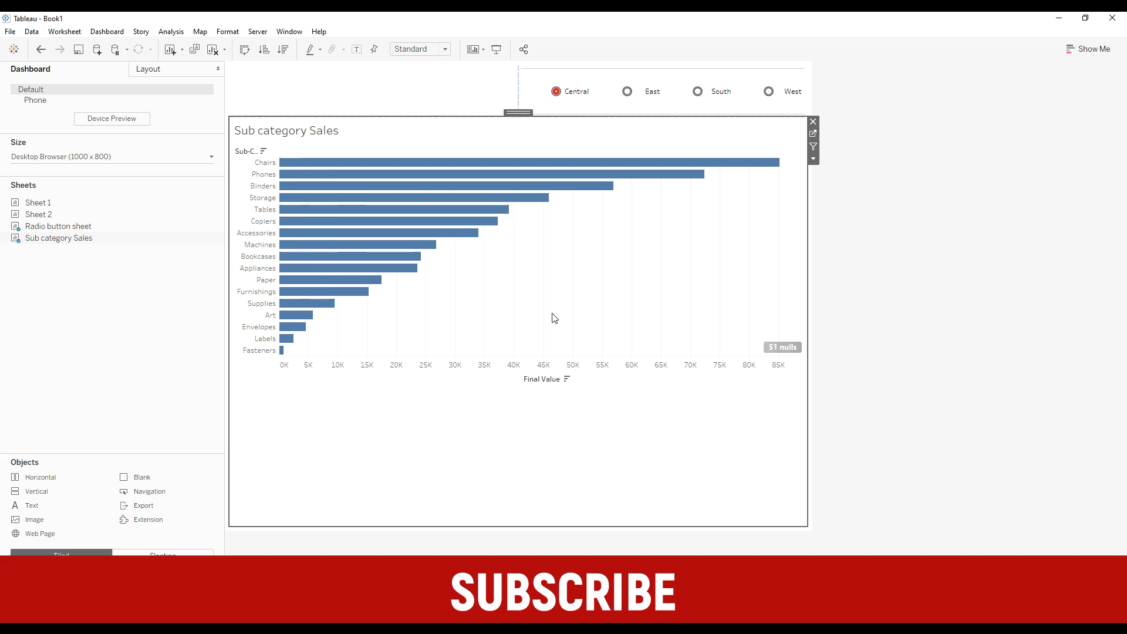
pyautogui.click(627, 93)
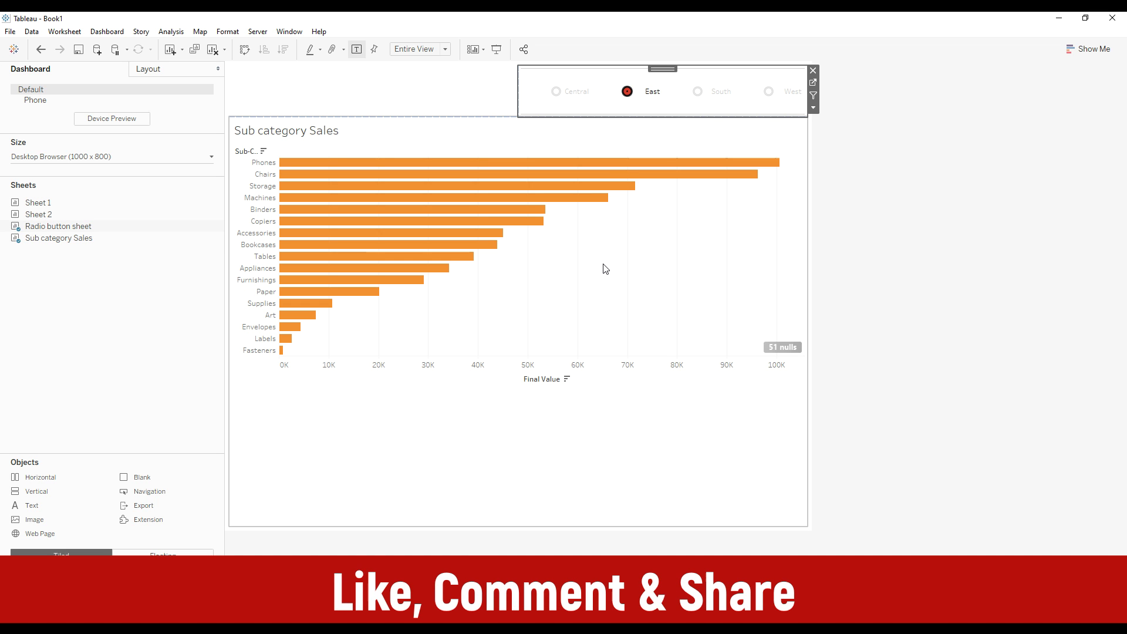
# Step: Show the Region color legend for Sub category Sales and place it in a strip beneath the chart
pyautogui.click(656, 454)
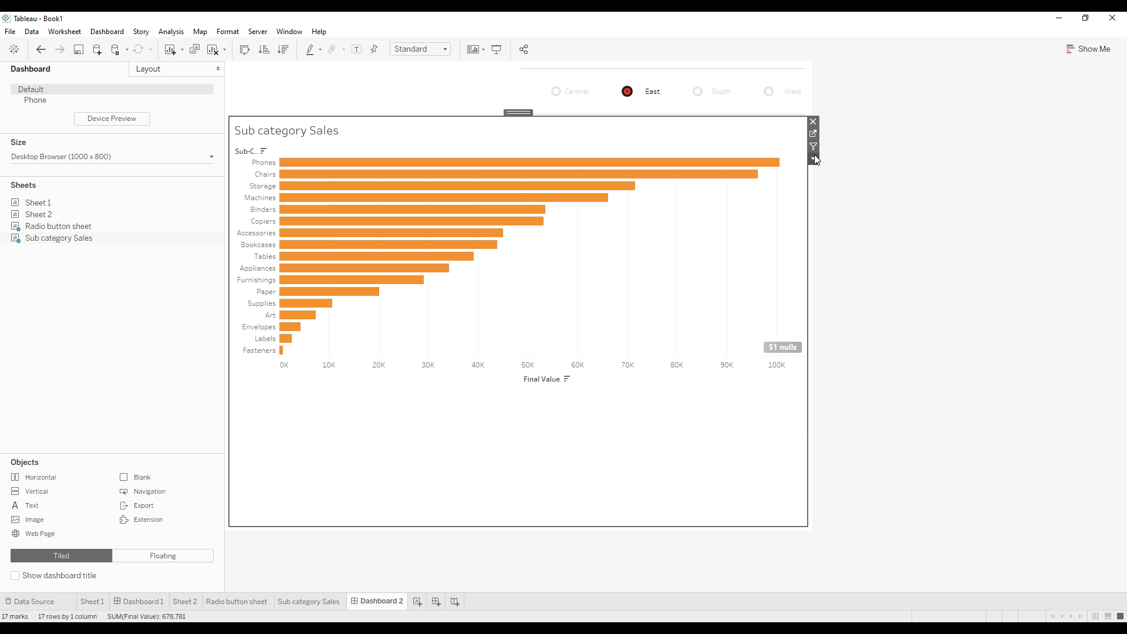
pyautogui.click(813, 159)
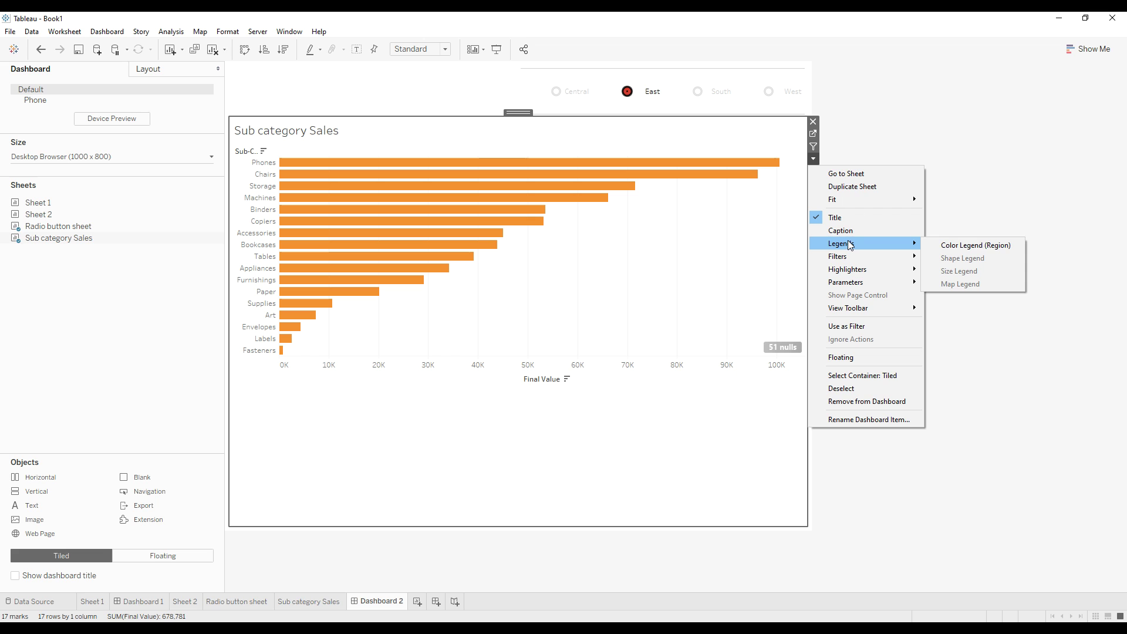
pyautogui.click(968, 246)
pyautogui.click(763, 115)
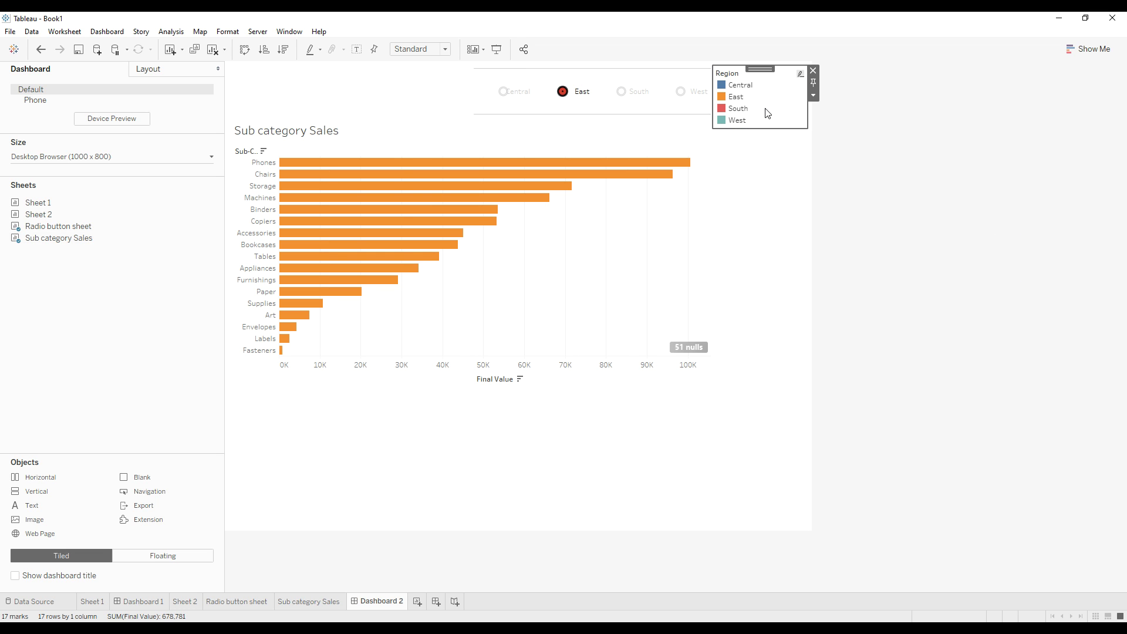
pyautogui.moveTo(759, 69); pyautogui.dragTo(494, 470)
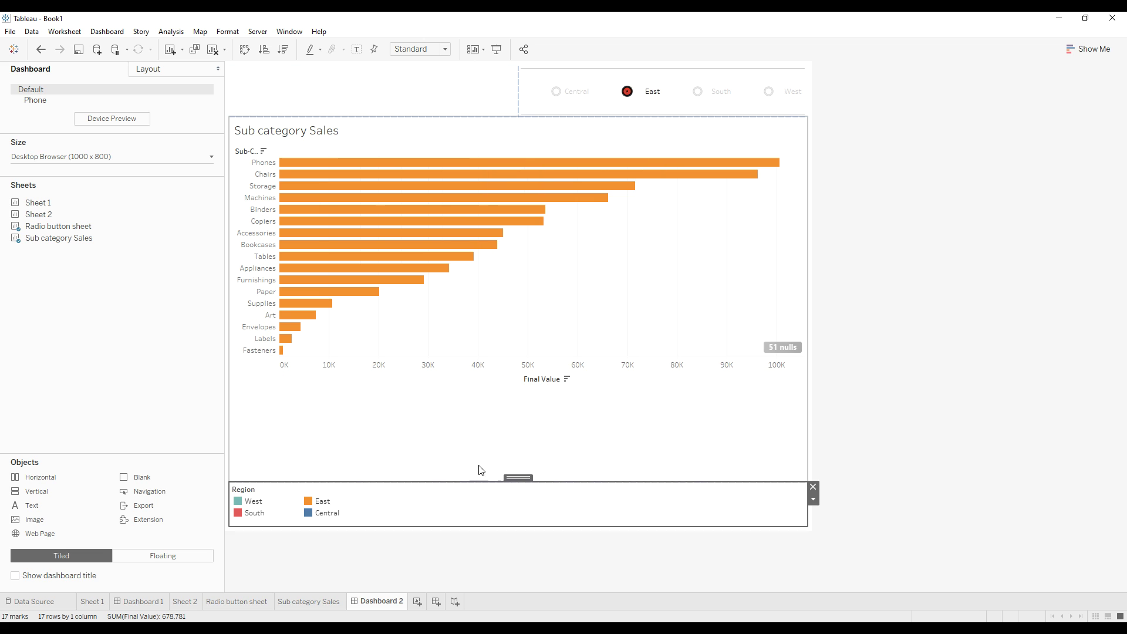
# Step: Test the radio buttons by selecting South and West and examining the Sub category Sales bars for each region
pyautogui.click(652, 91)
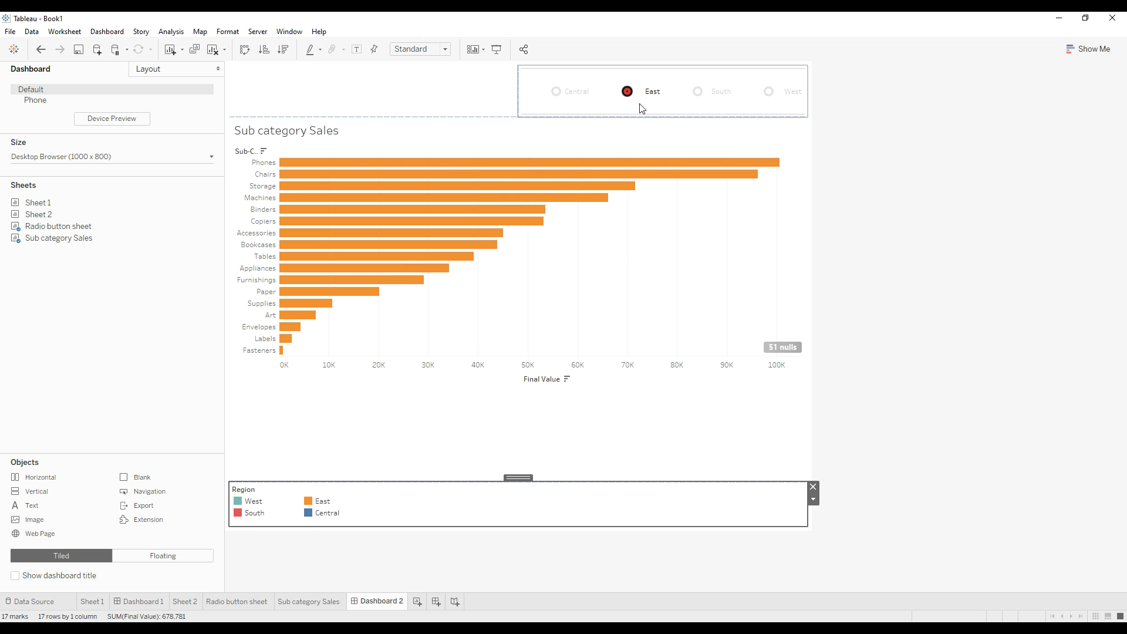
pyautogui.click(315, 221)
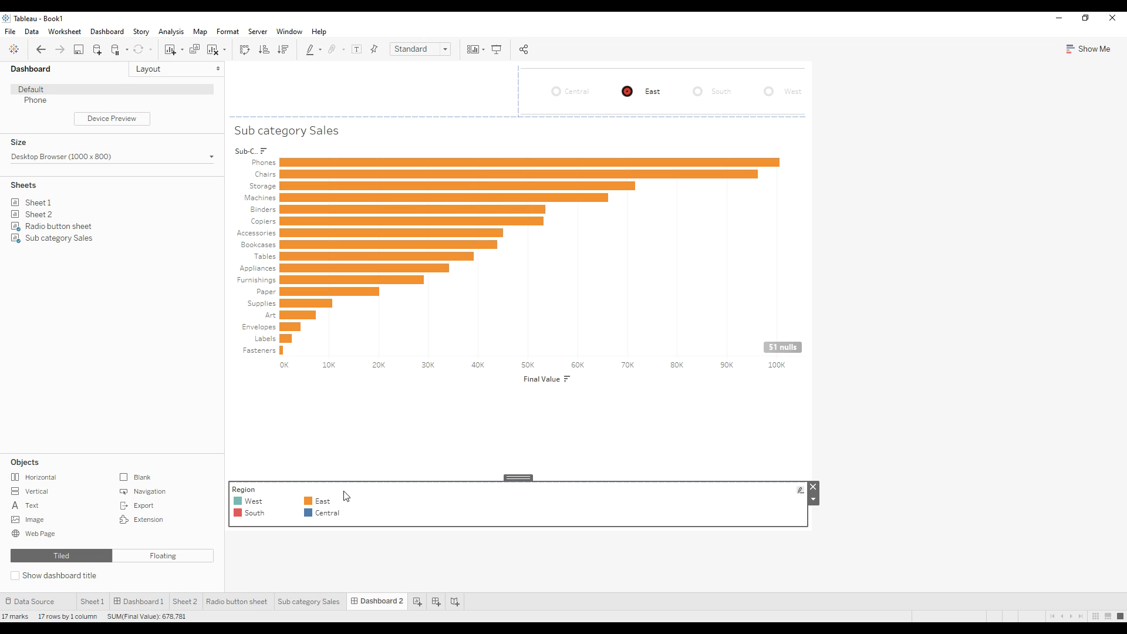
pyautogui.click(697, 91)
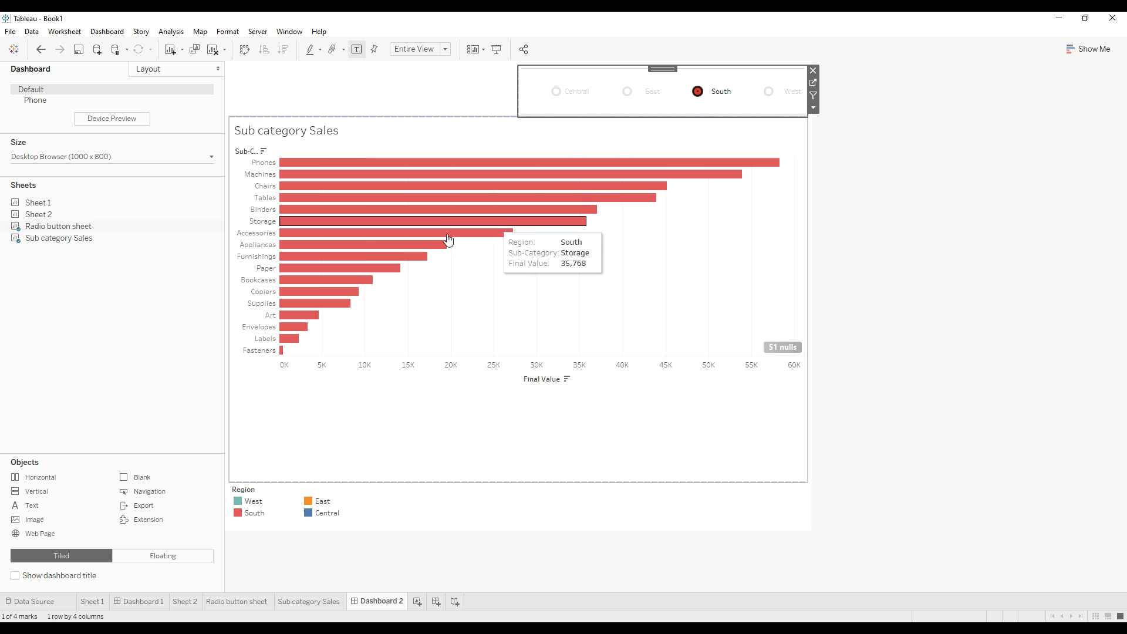
pyautogui.click(770, 93)
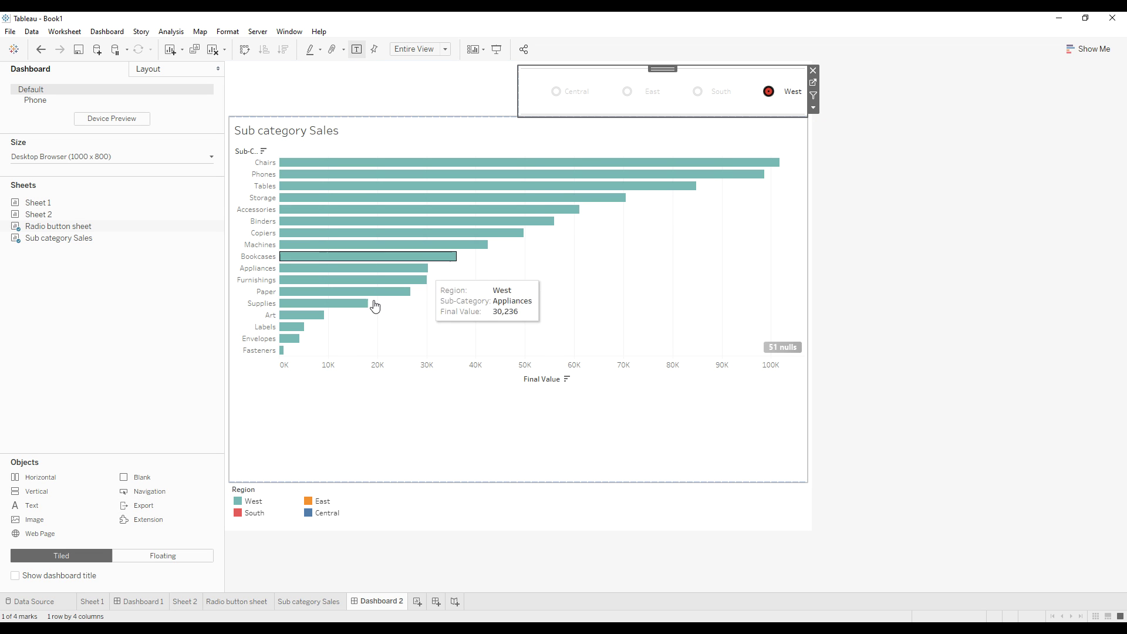
pyautogui.click(721, 419)
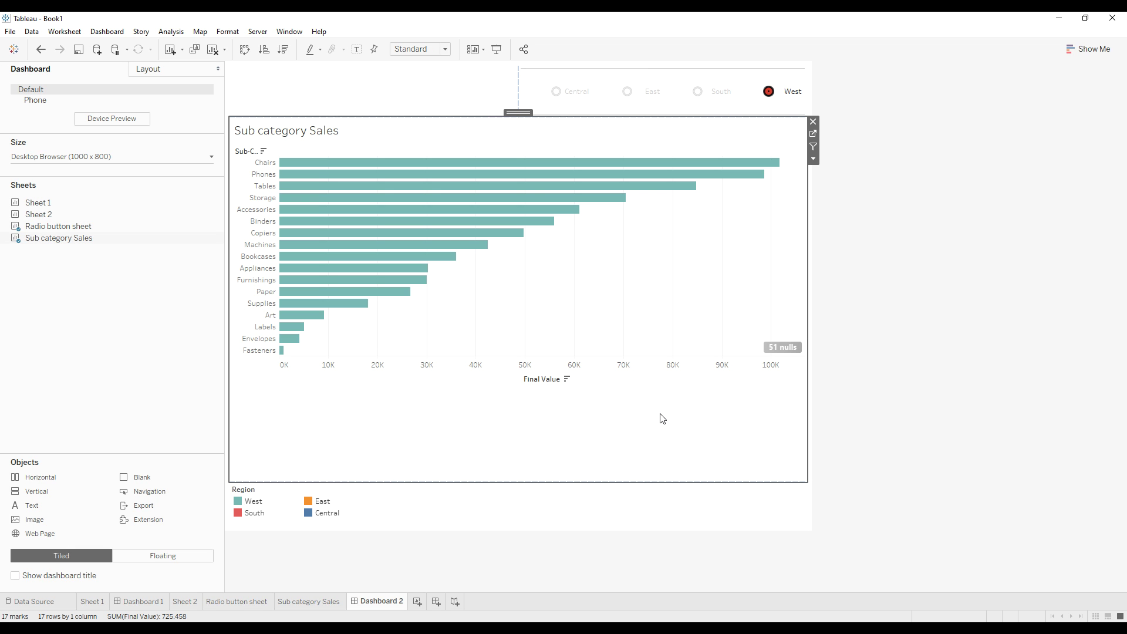